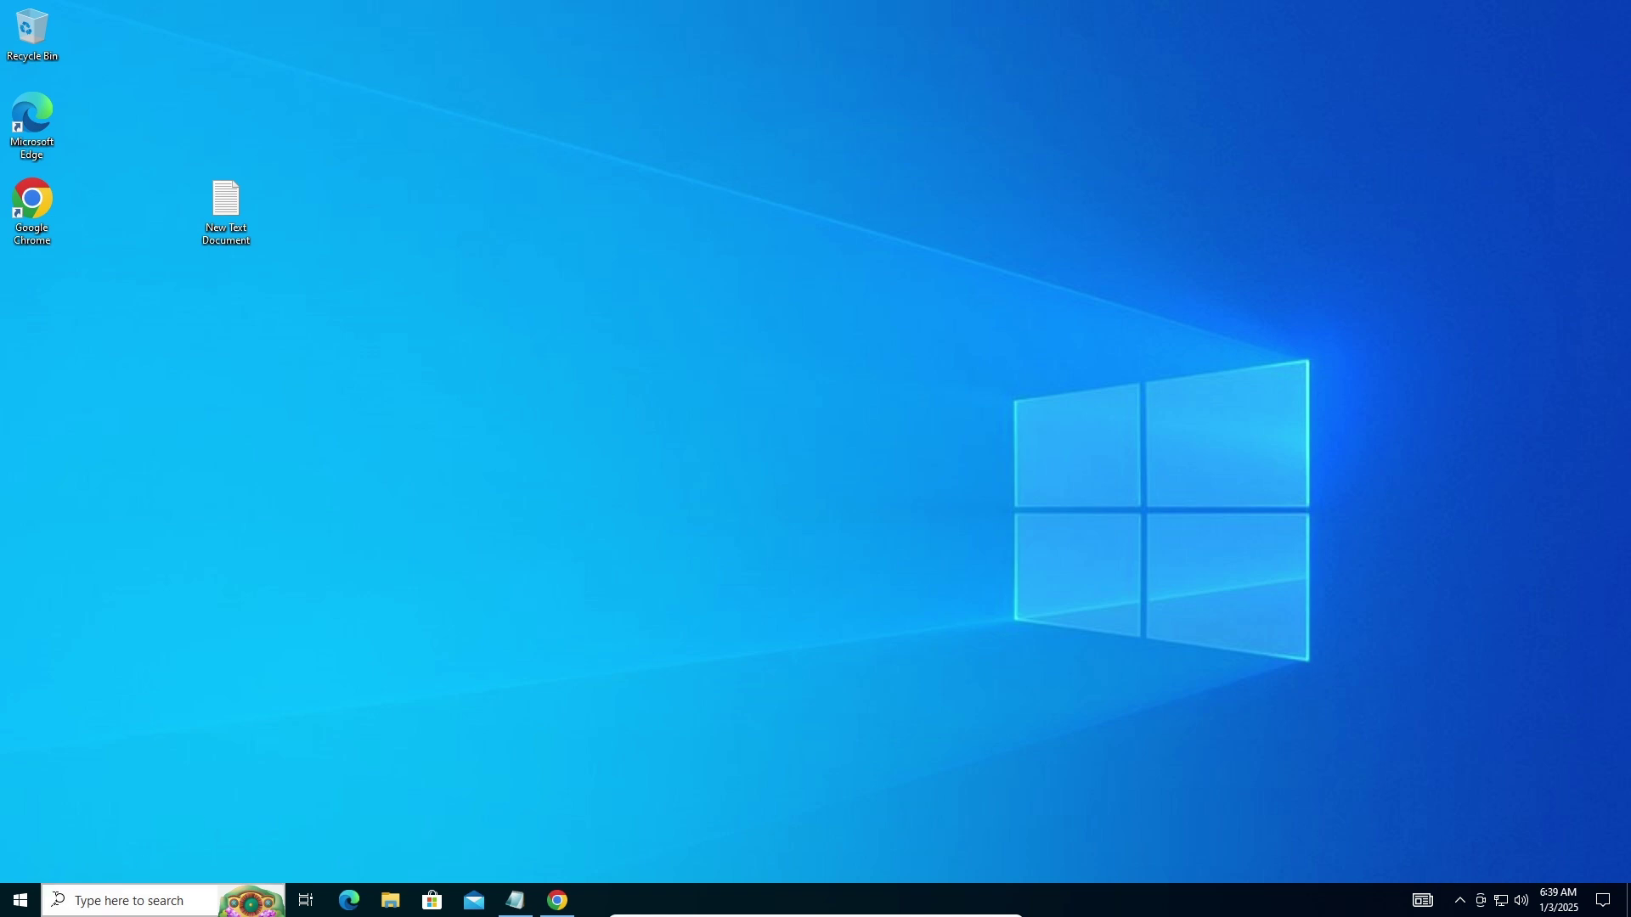
Step: Check the installed Windows version with winver, then close the About Windows box
click(20, 900)
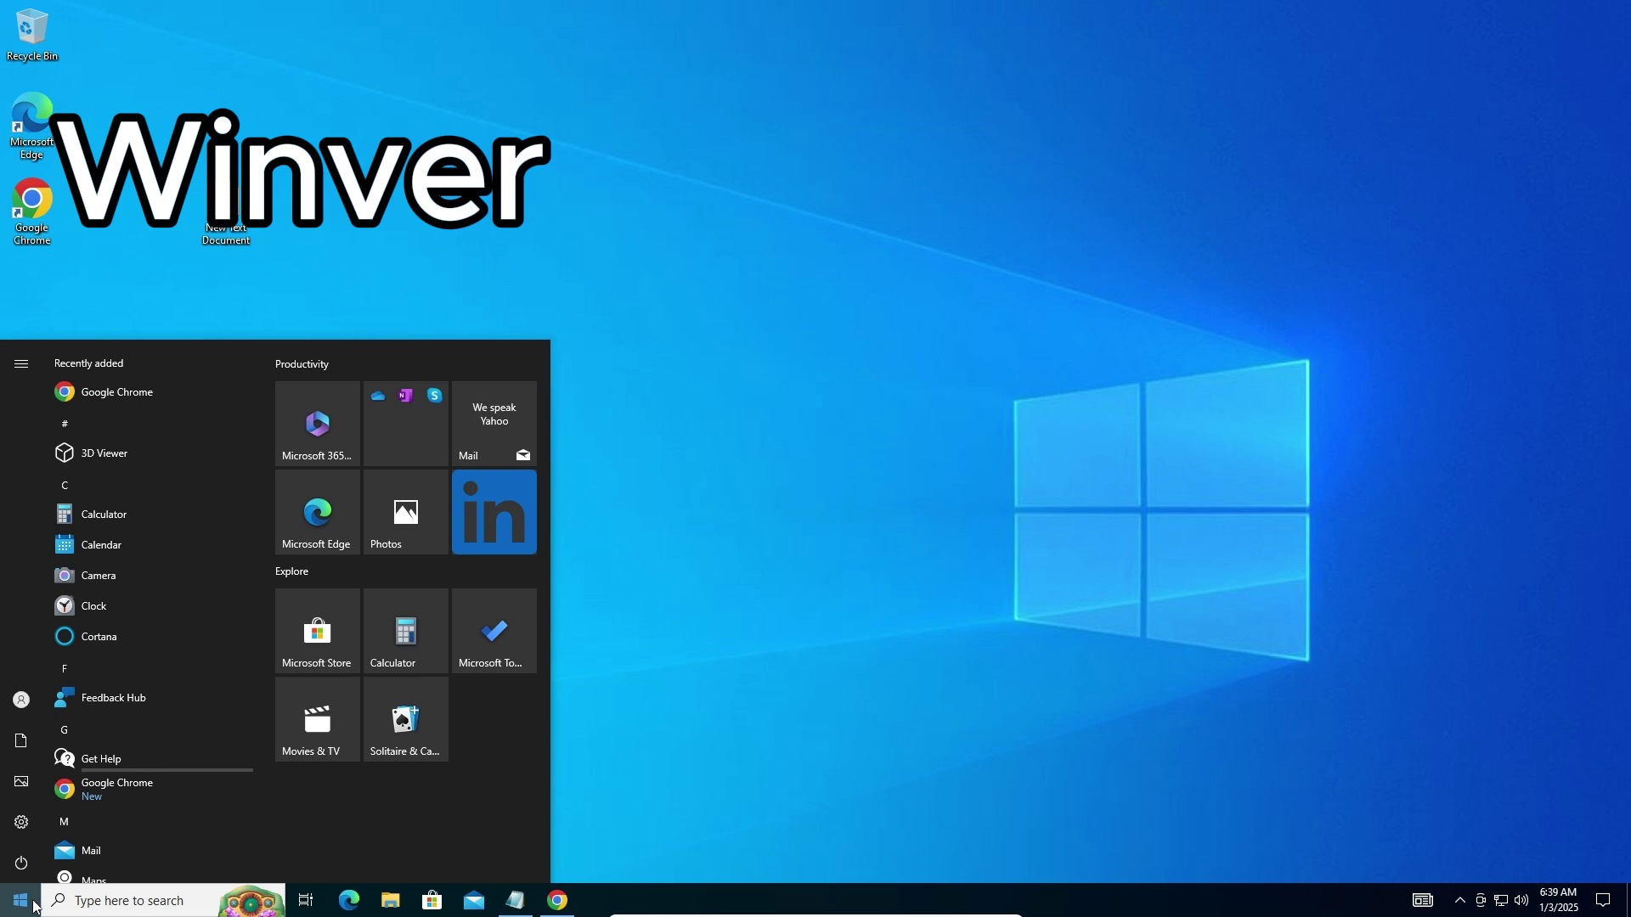
text(Winver)
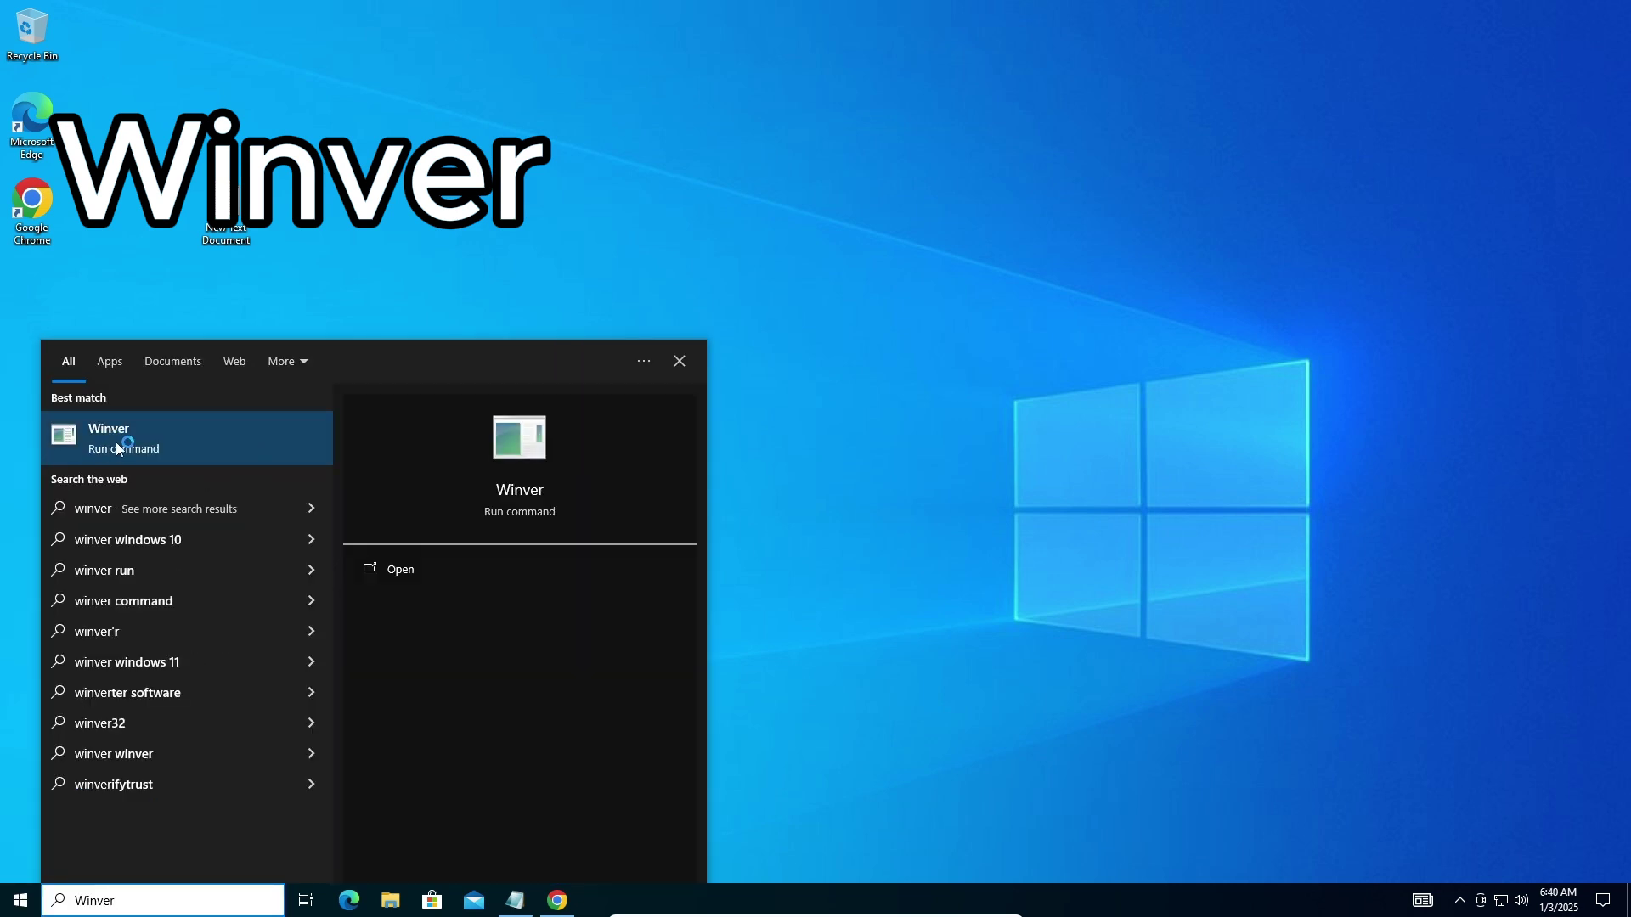
click(261, 435)
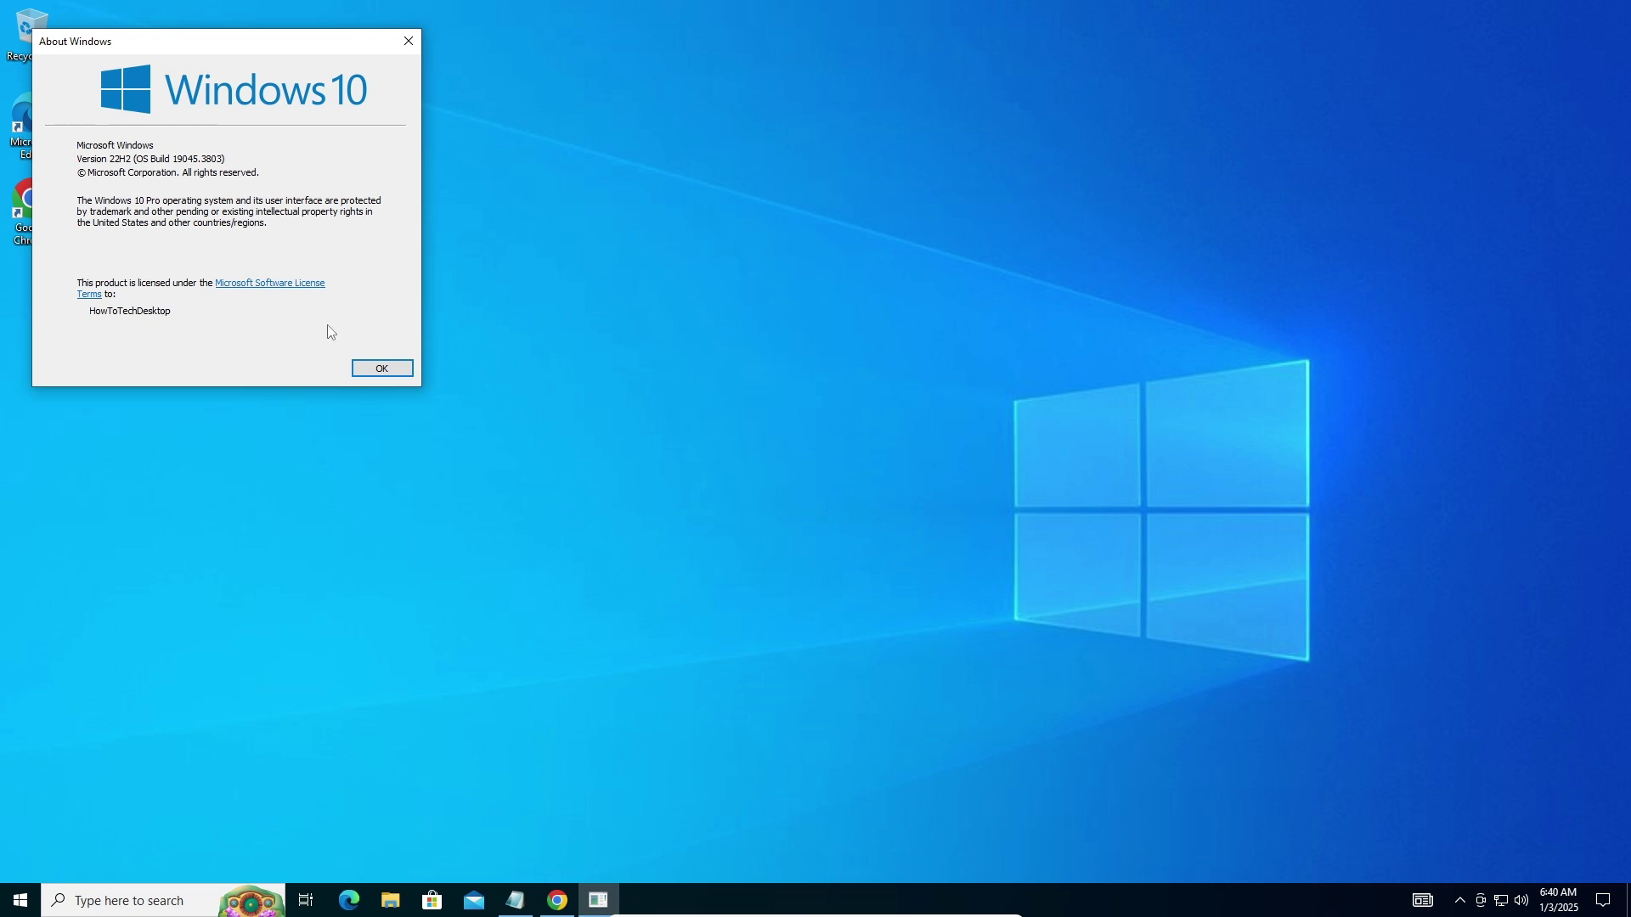
click(389, 368)
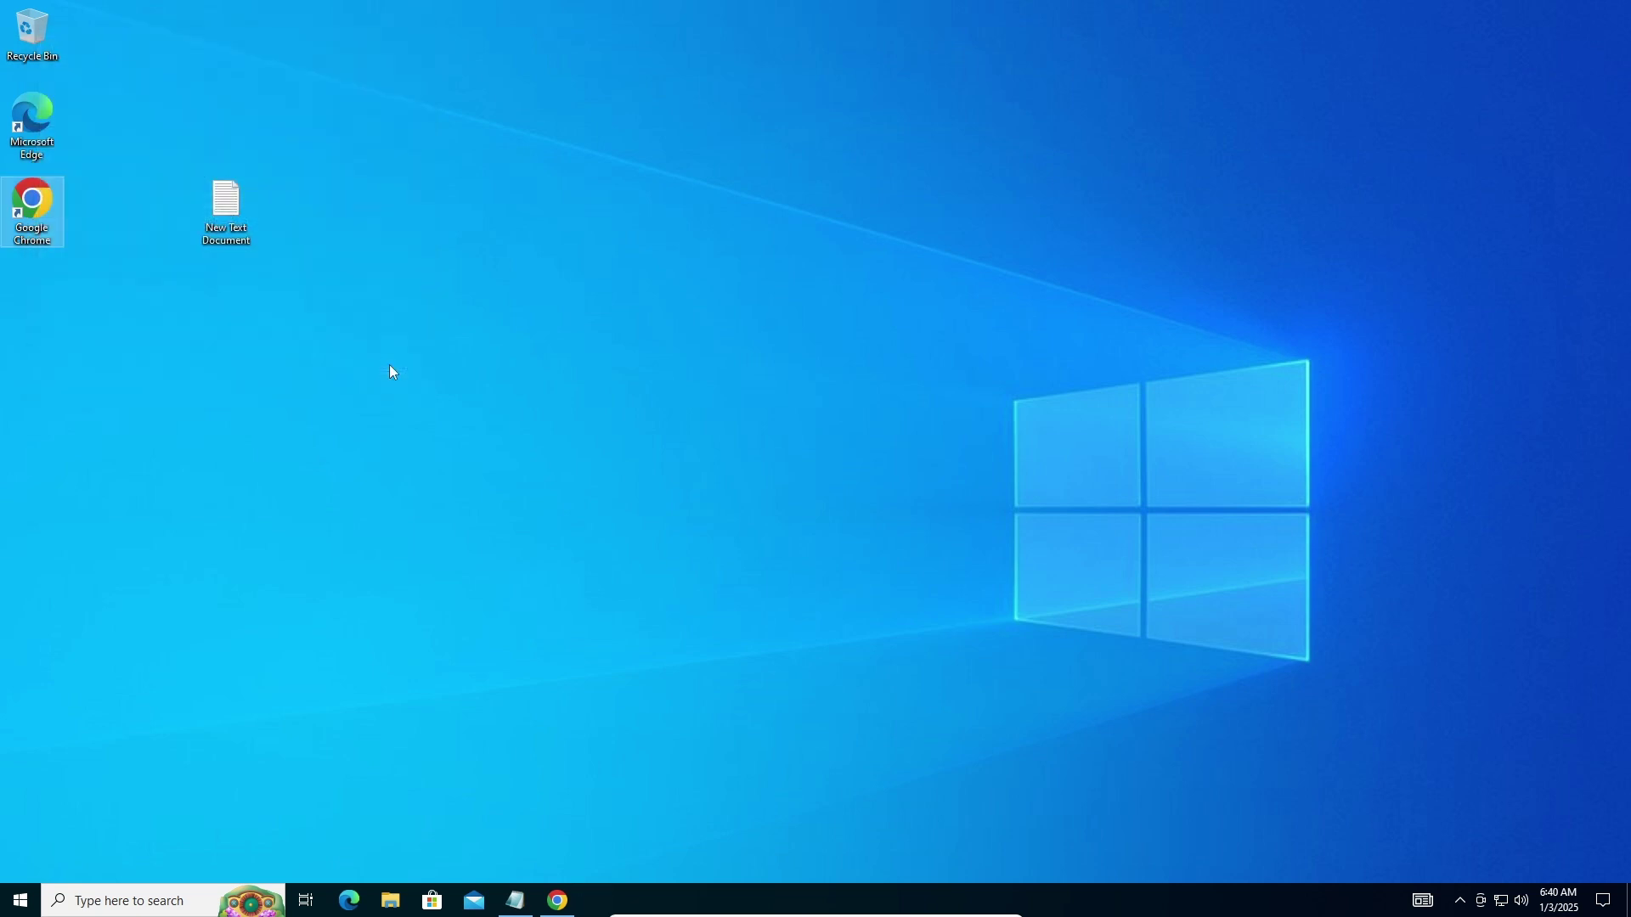
Step: Look at the Check for updates settings from Start search, then close Settings
click(32, 904)
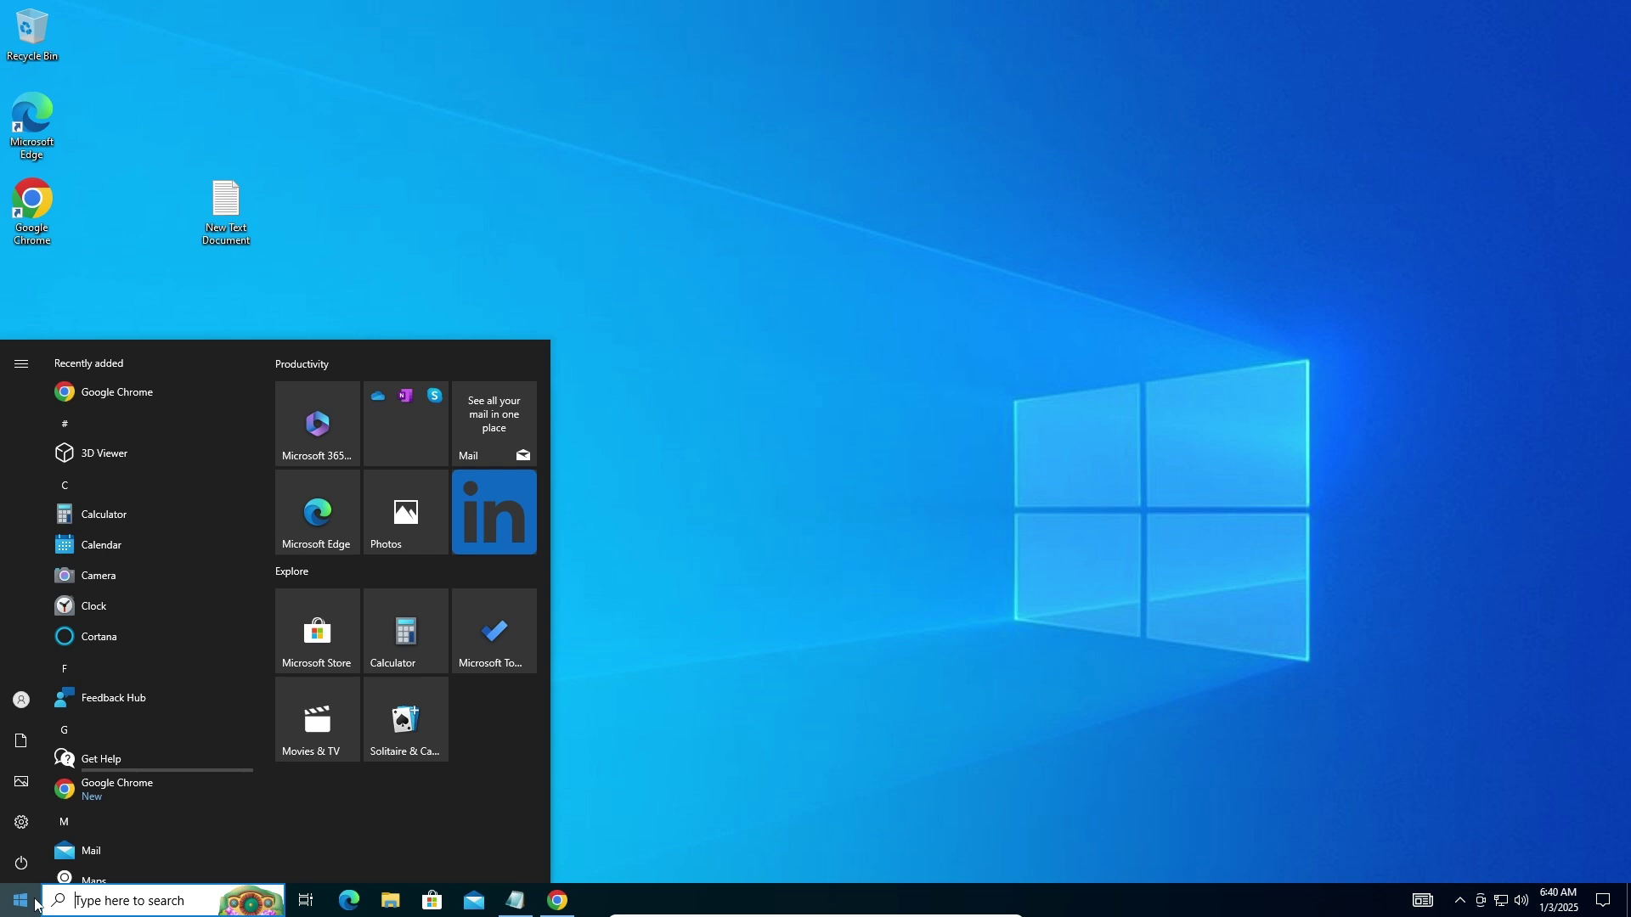
text(windows)
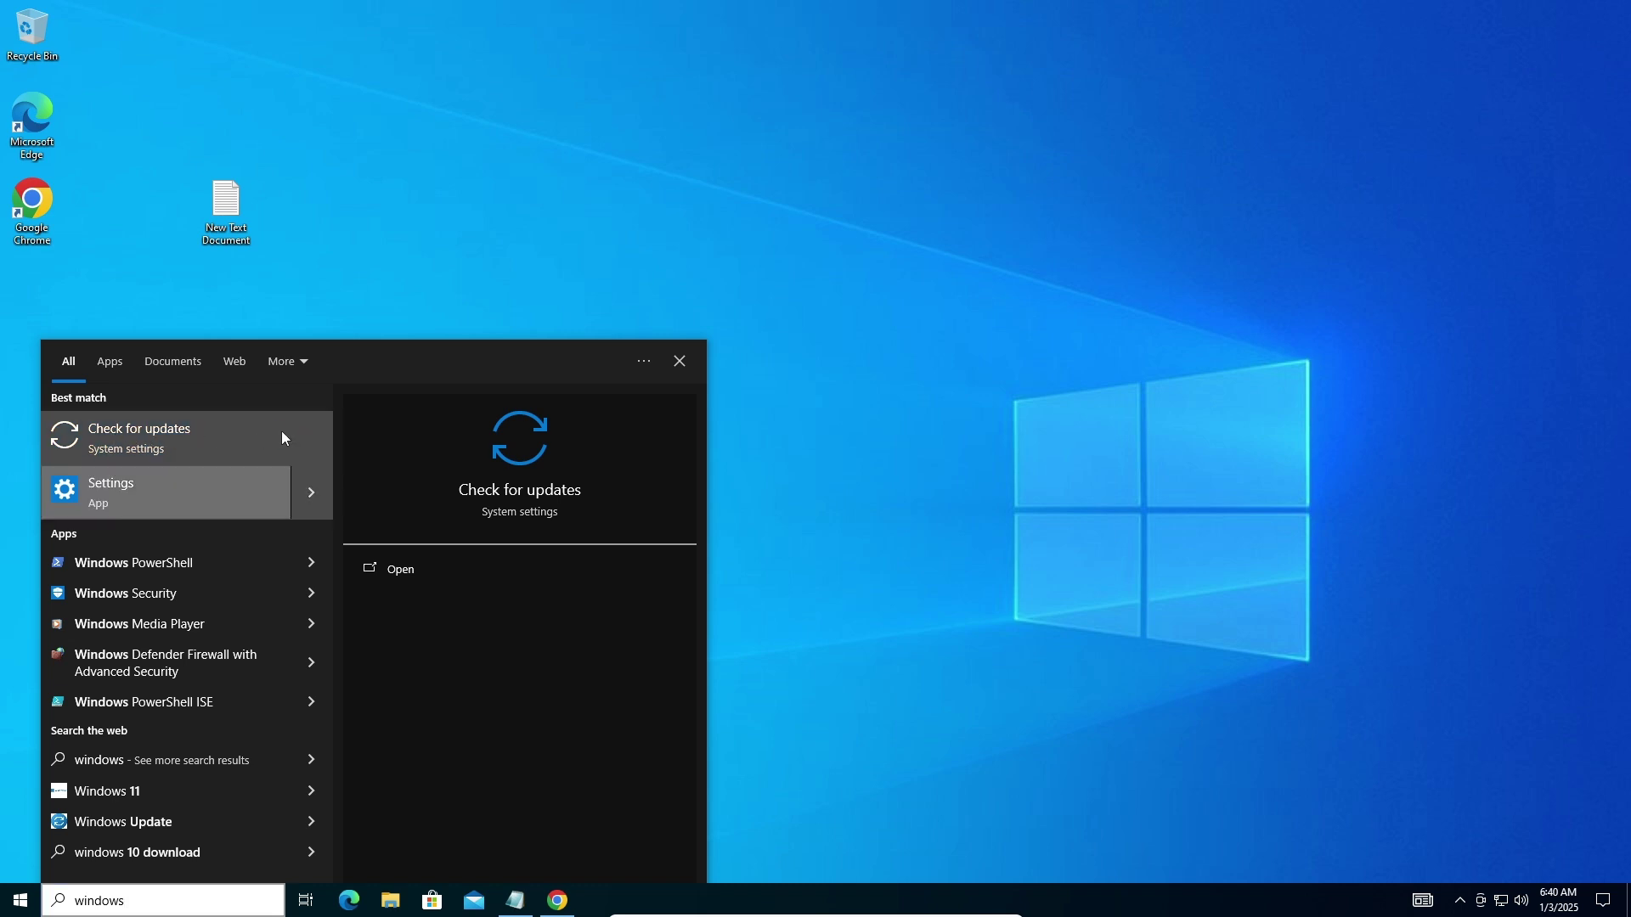
click(256, 440)
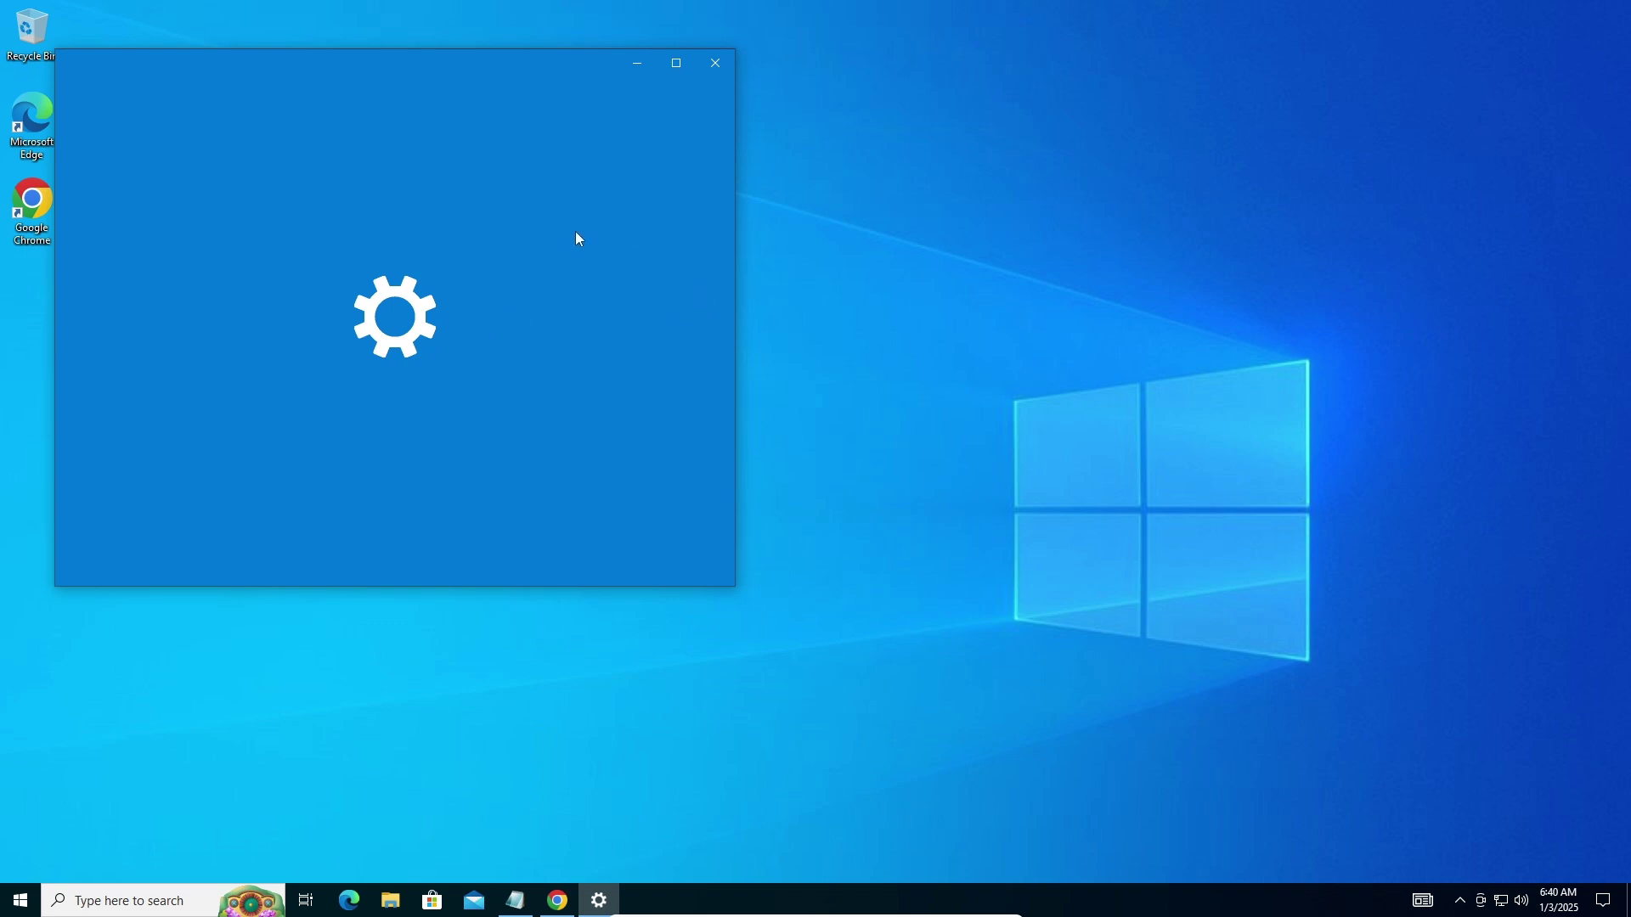
click(714, 61)
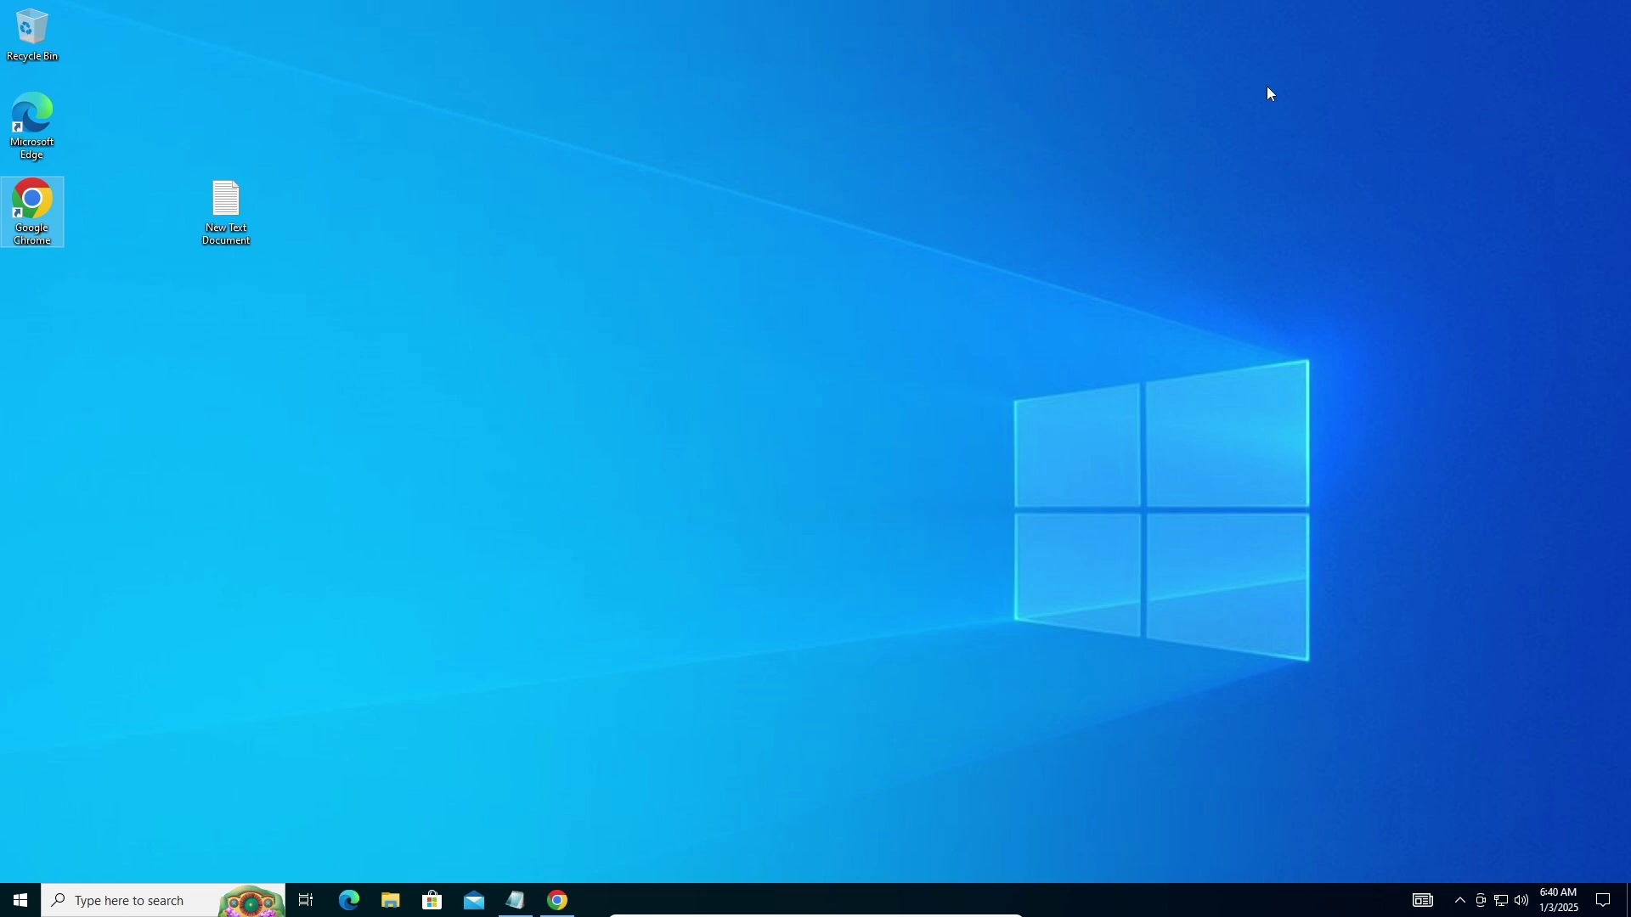
Step: In Chrome, dismiss the Copilot promo and request the Windows 11 multi-edition ISO for x64
click(557, 900)
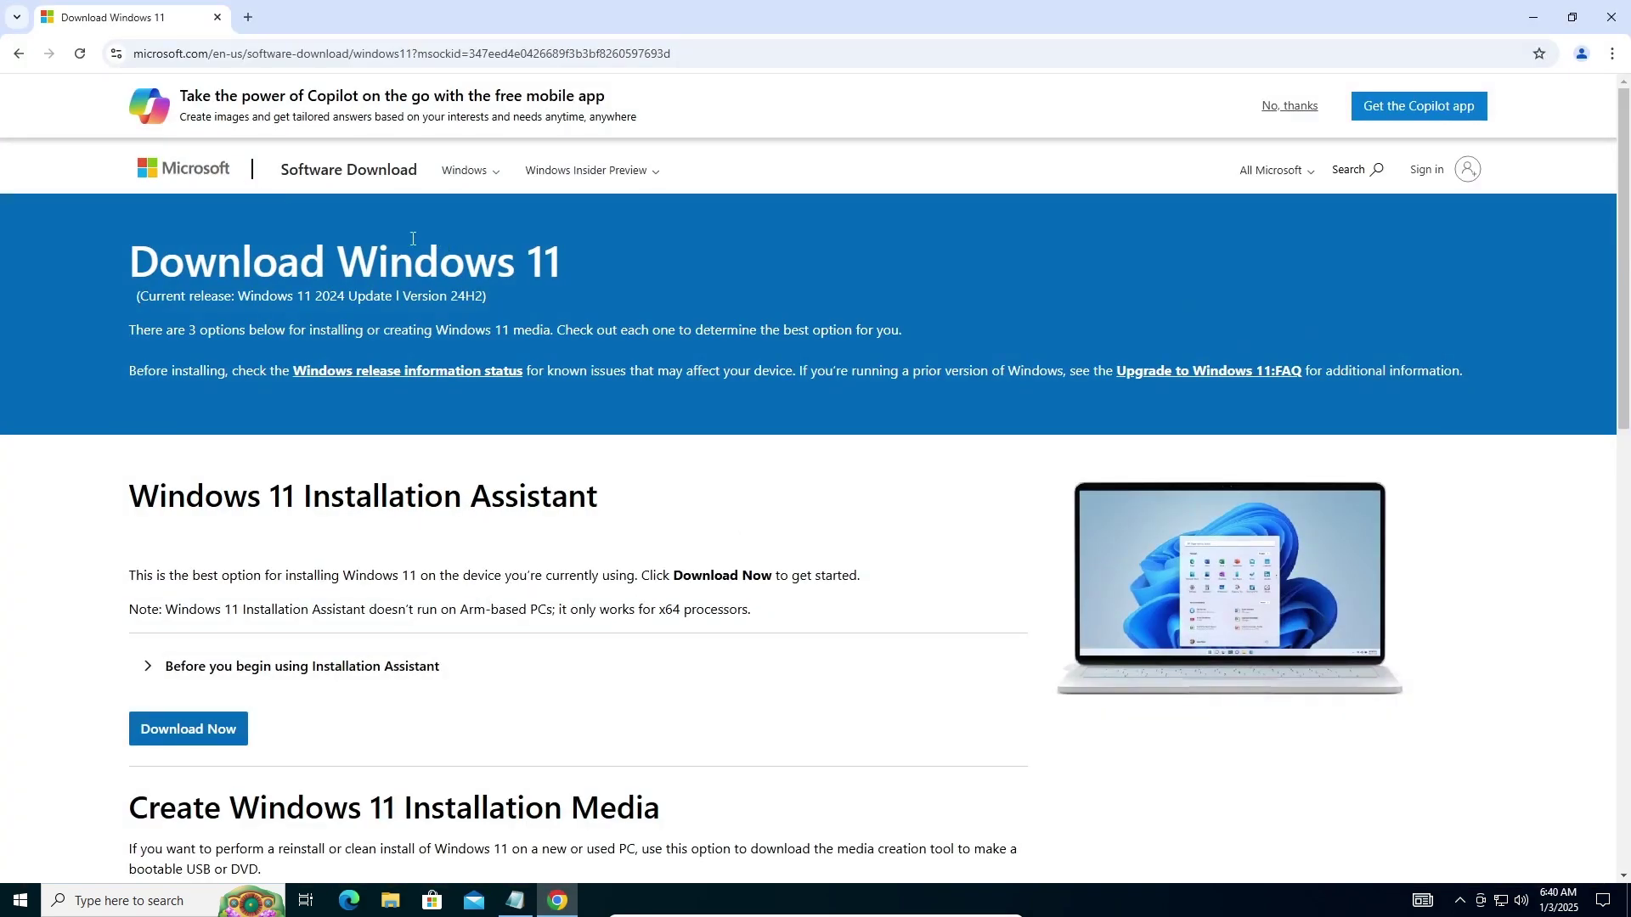
click(1292, 106)
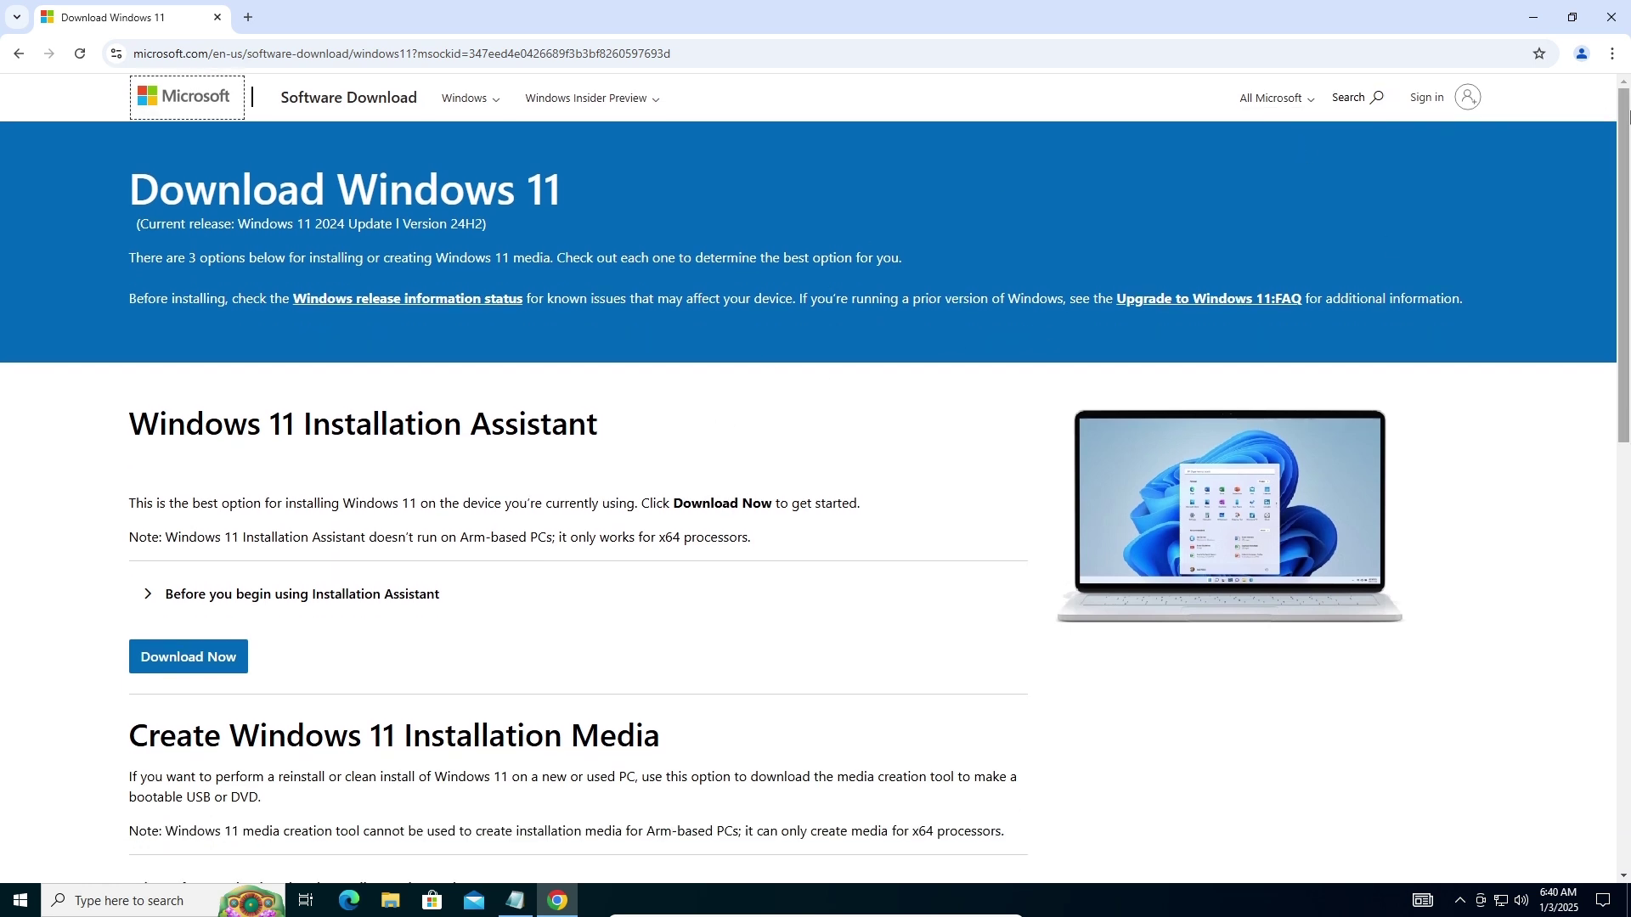
drag(1627, 114, 1435, 400)
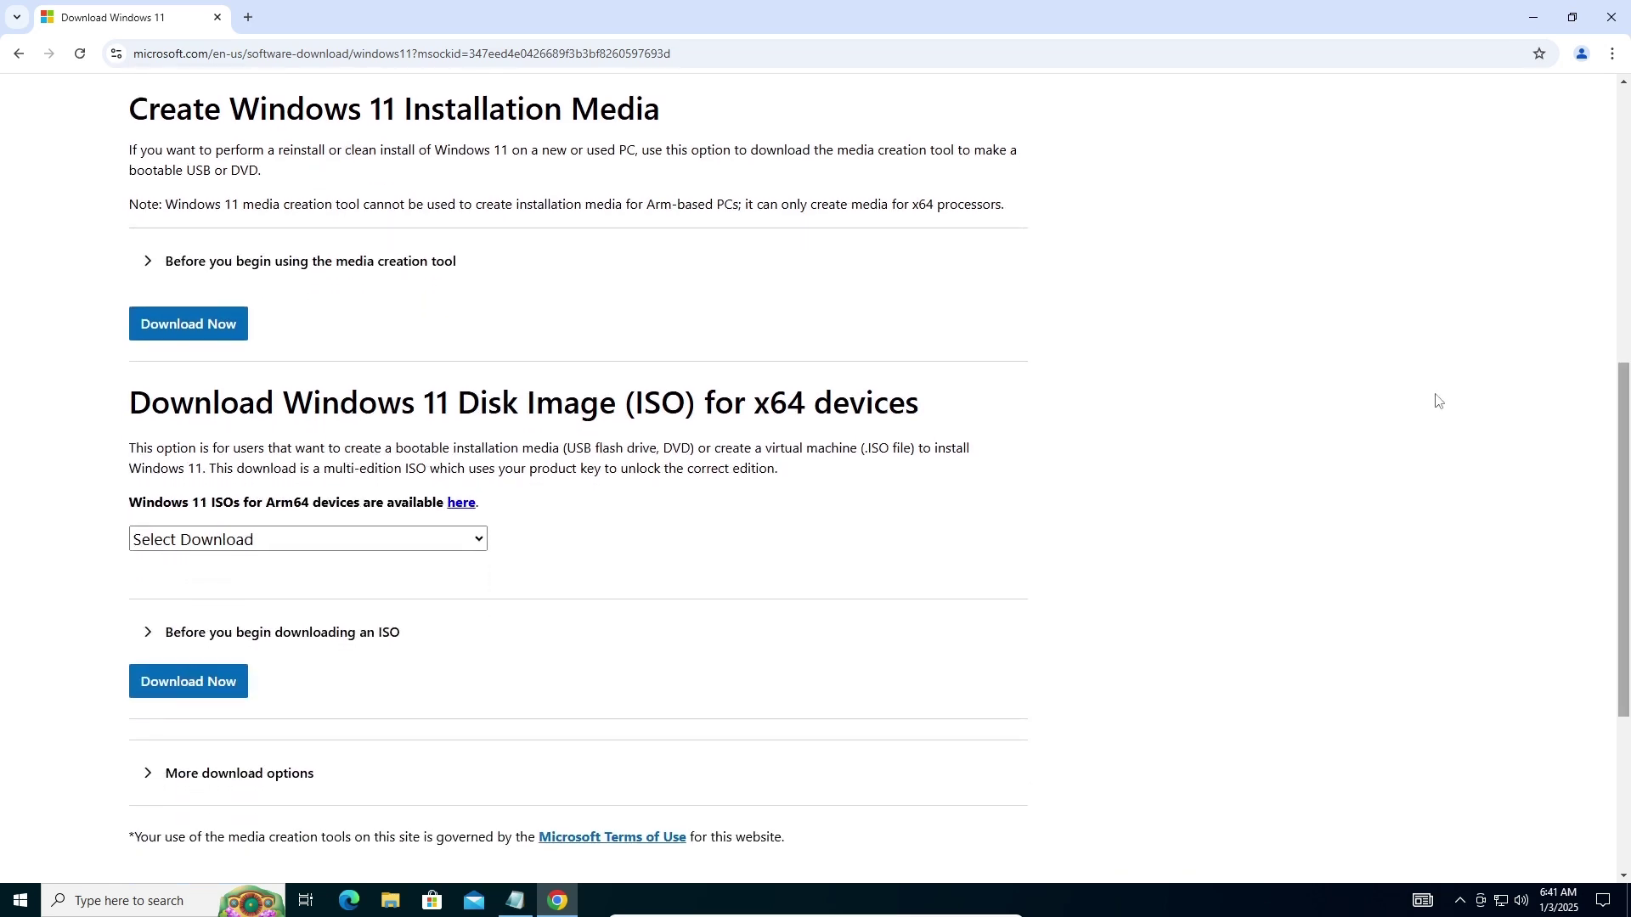
click(439, 542)
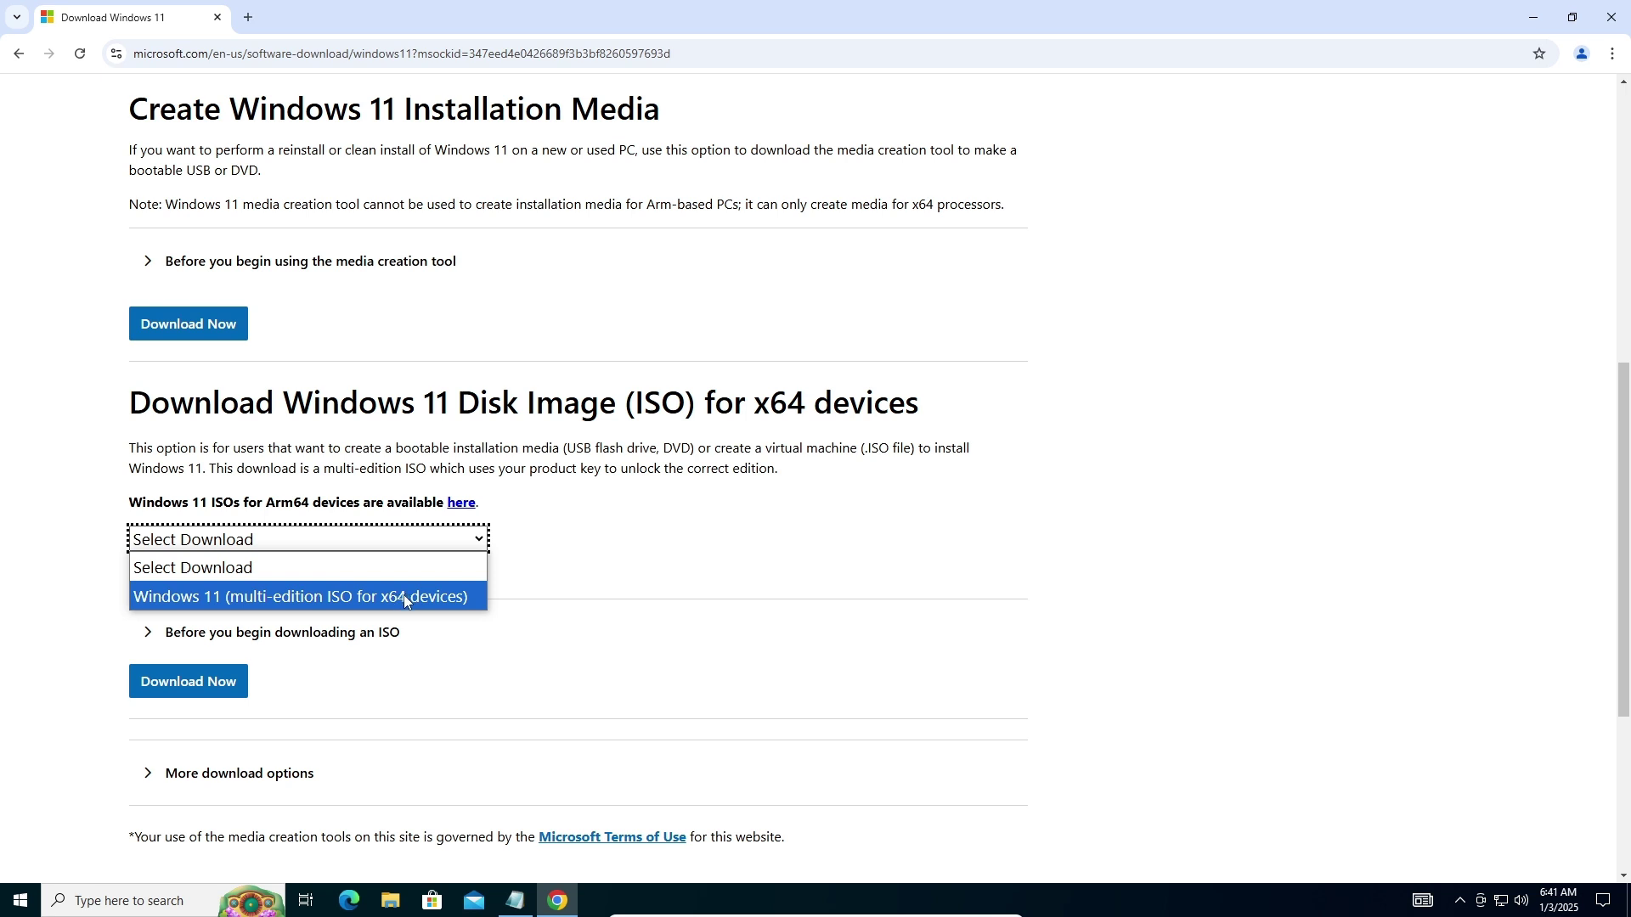
click(472, 597)
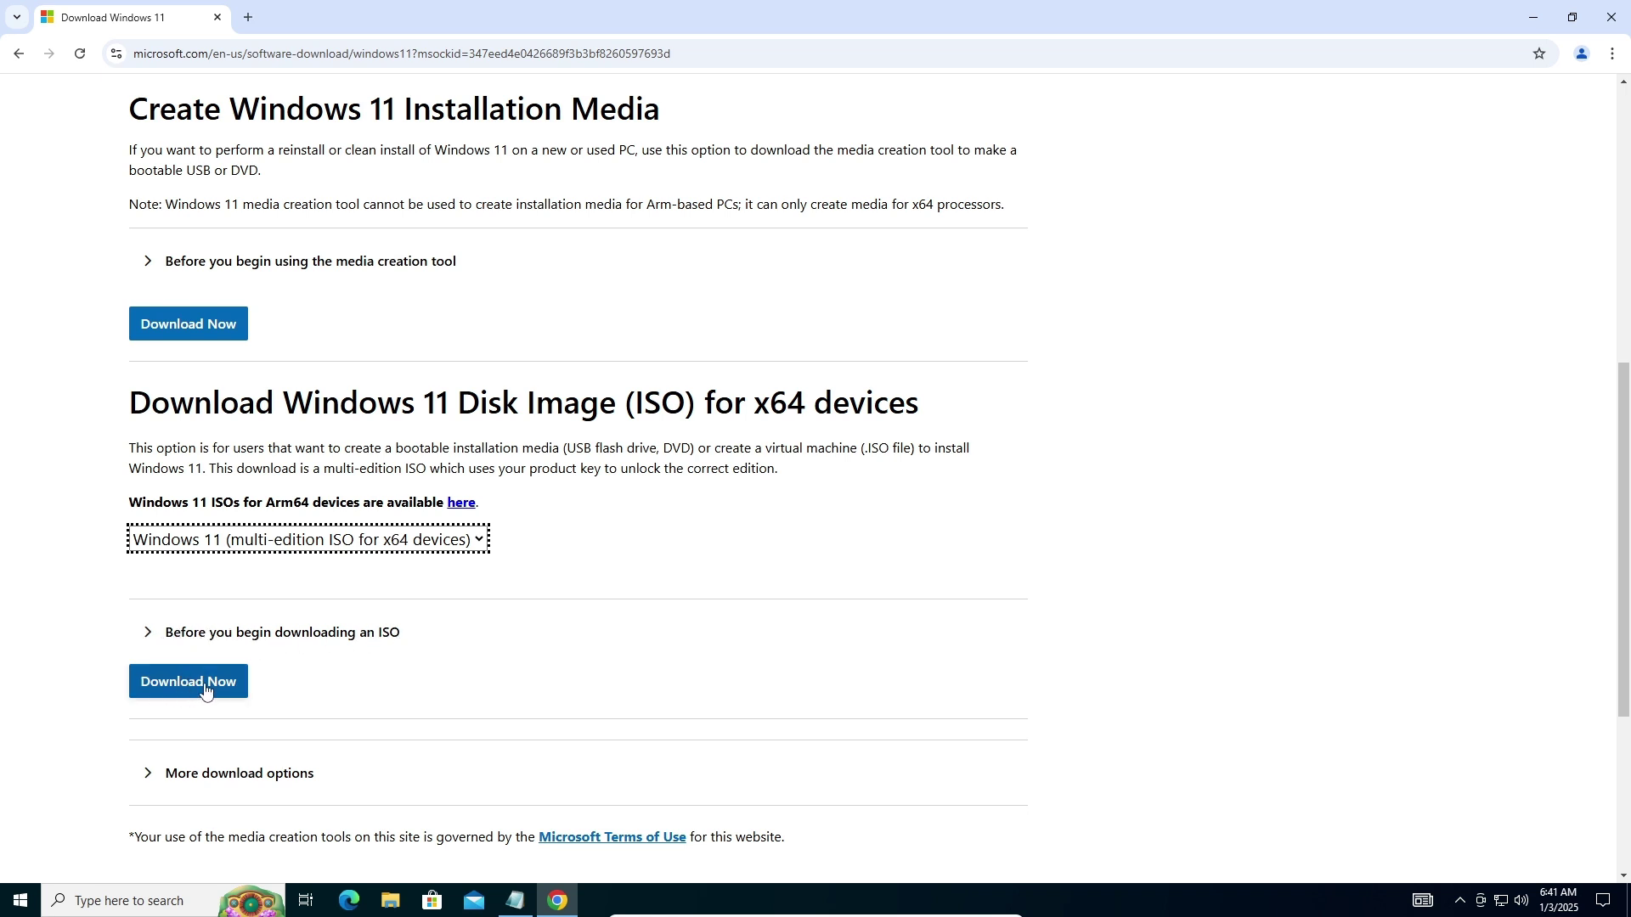
click(175, 689)
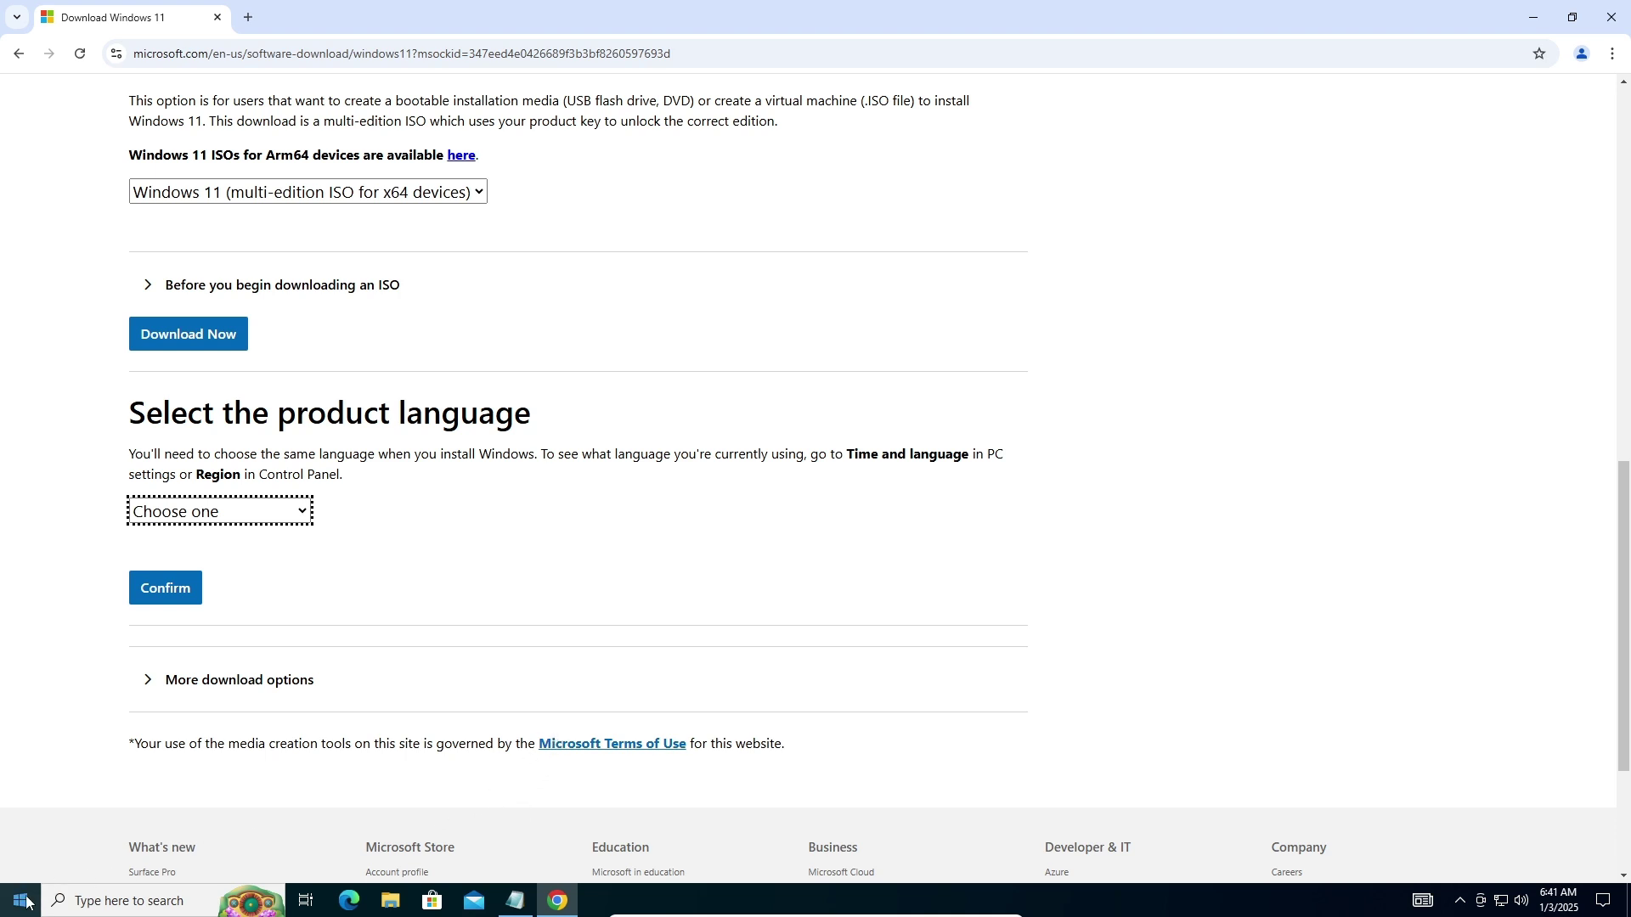
Step: Copy the dism /online /get-intl line from the Notepad note and minimize Notepad
click(516, 901)
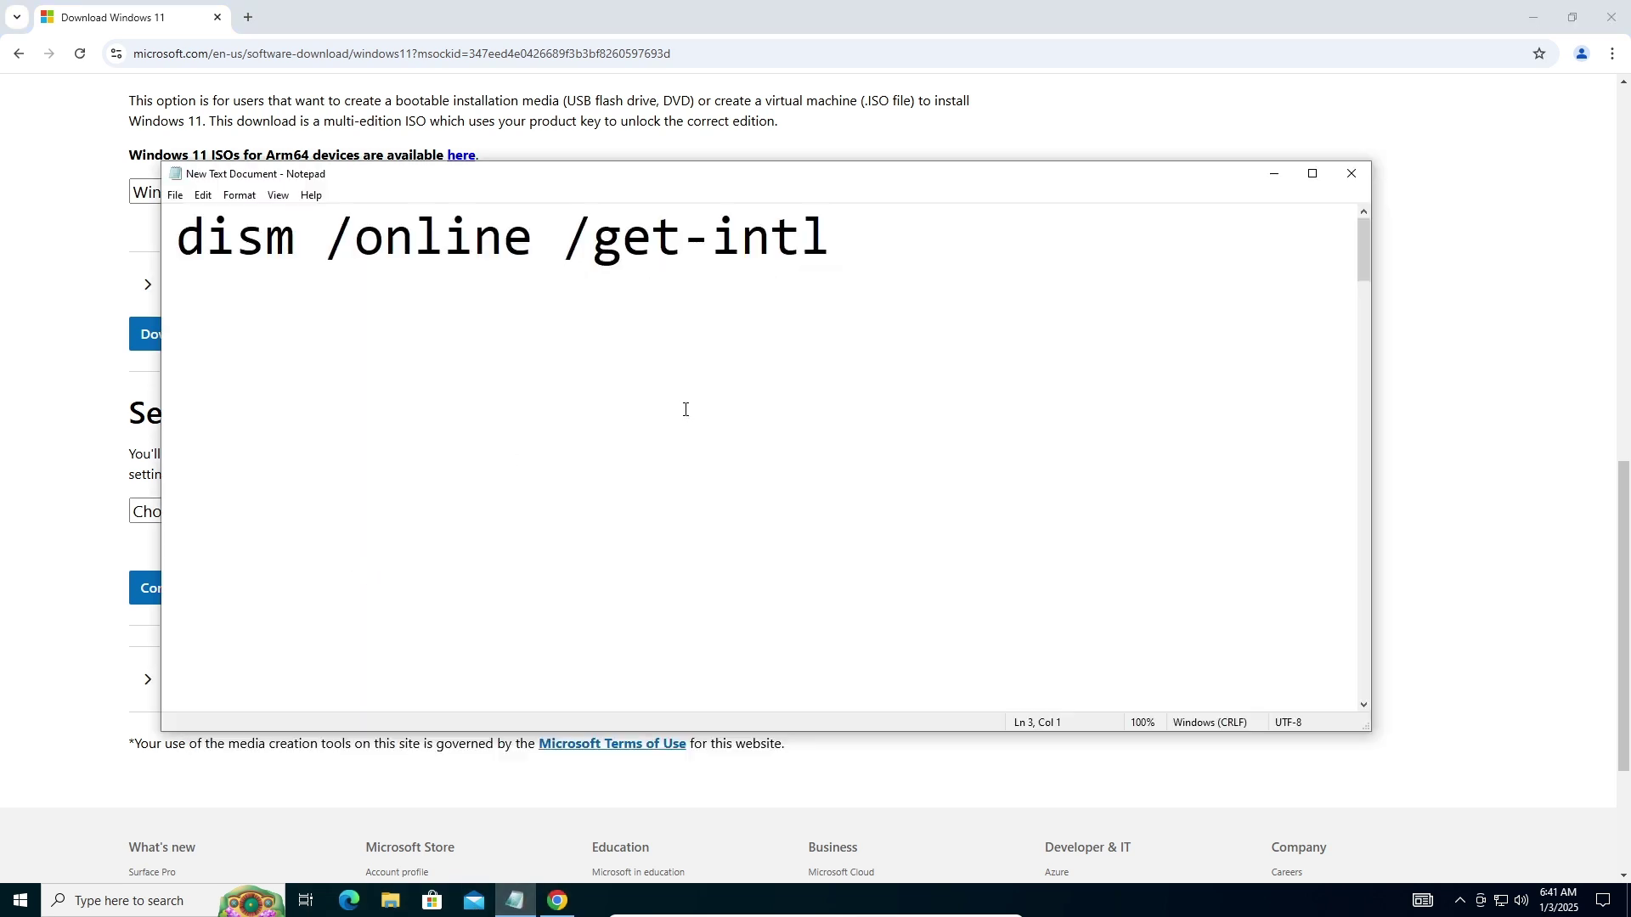
drag(834, 242, 180, 244)
right_click(195, 233)
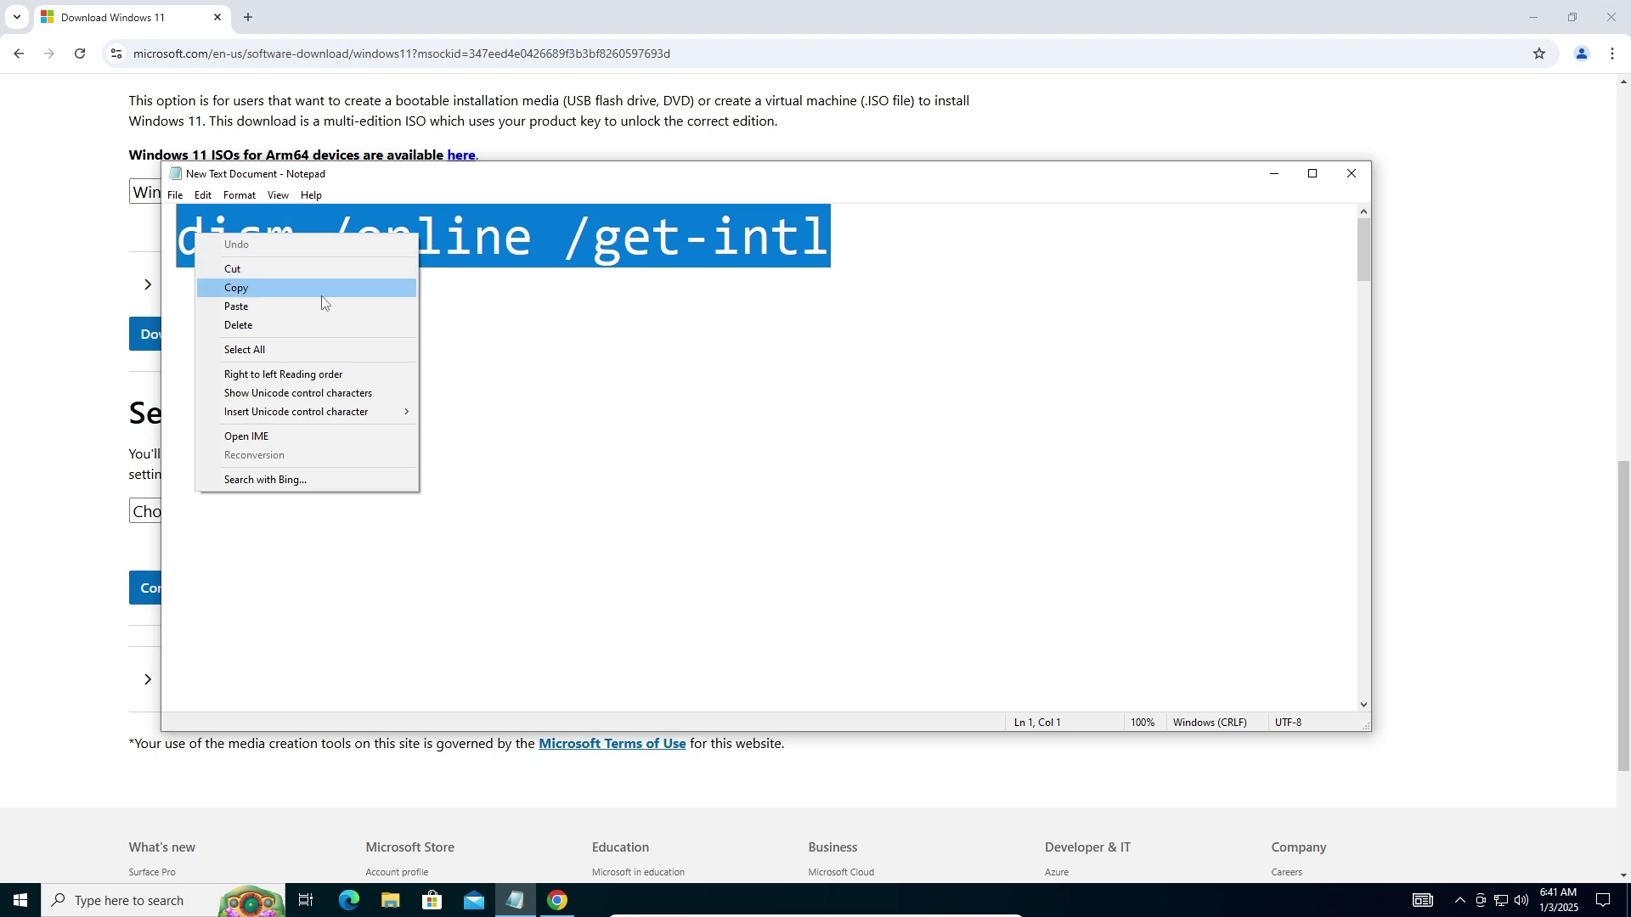
click(345, 287)
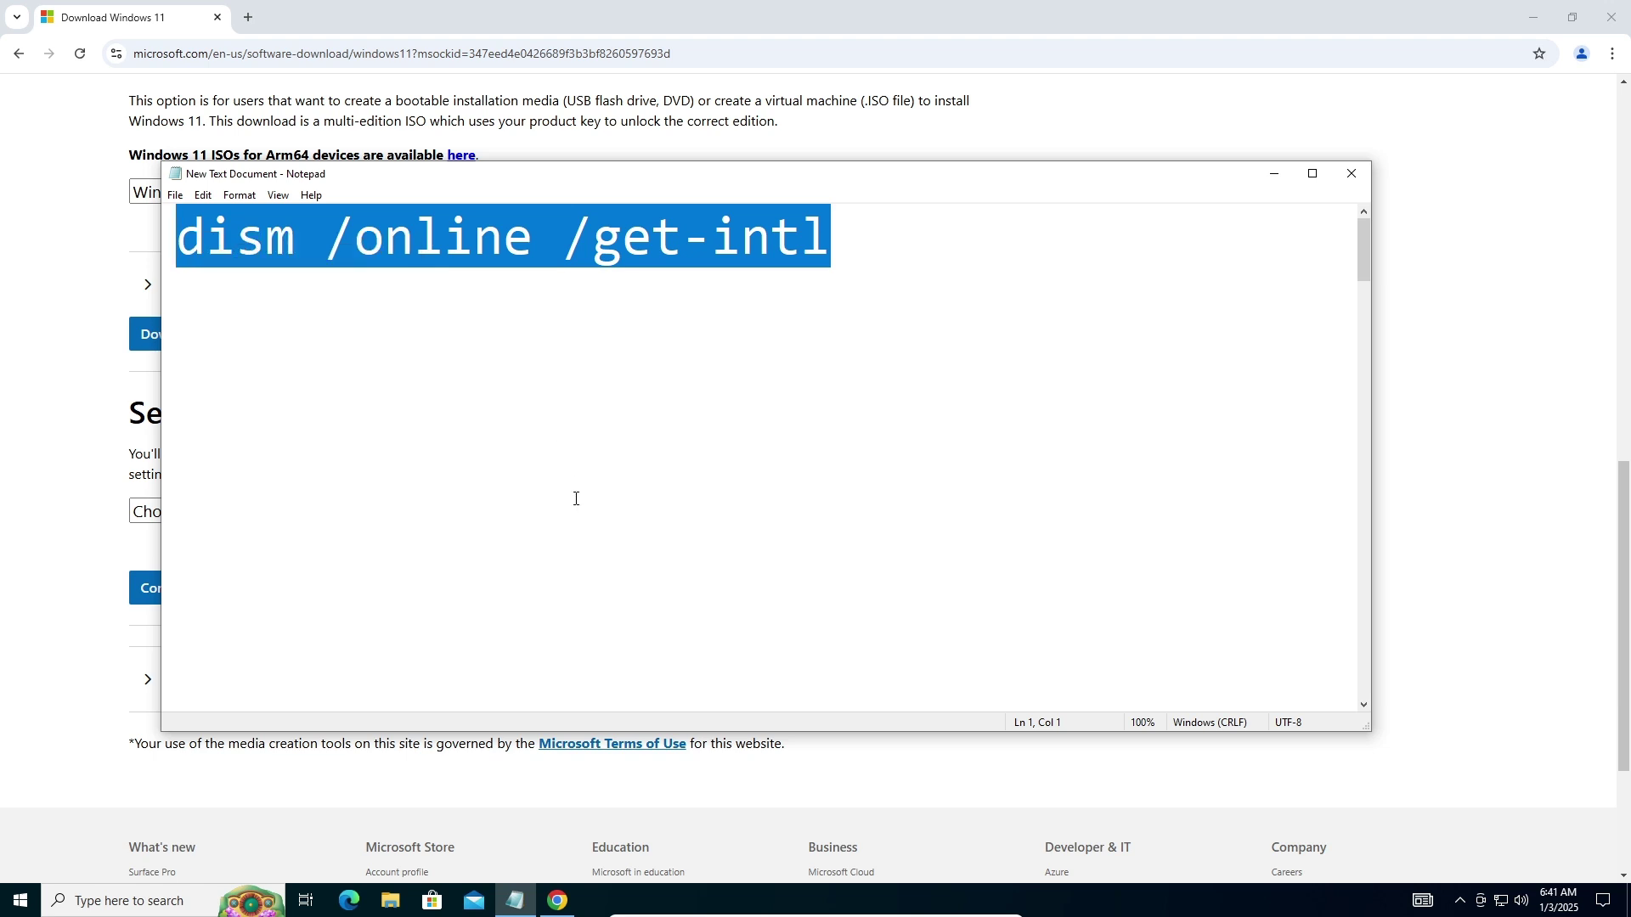
click(517, 900)
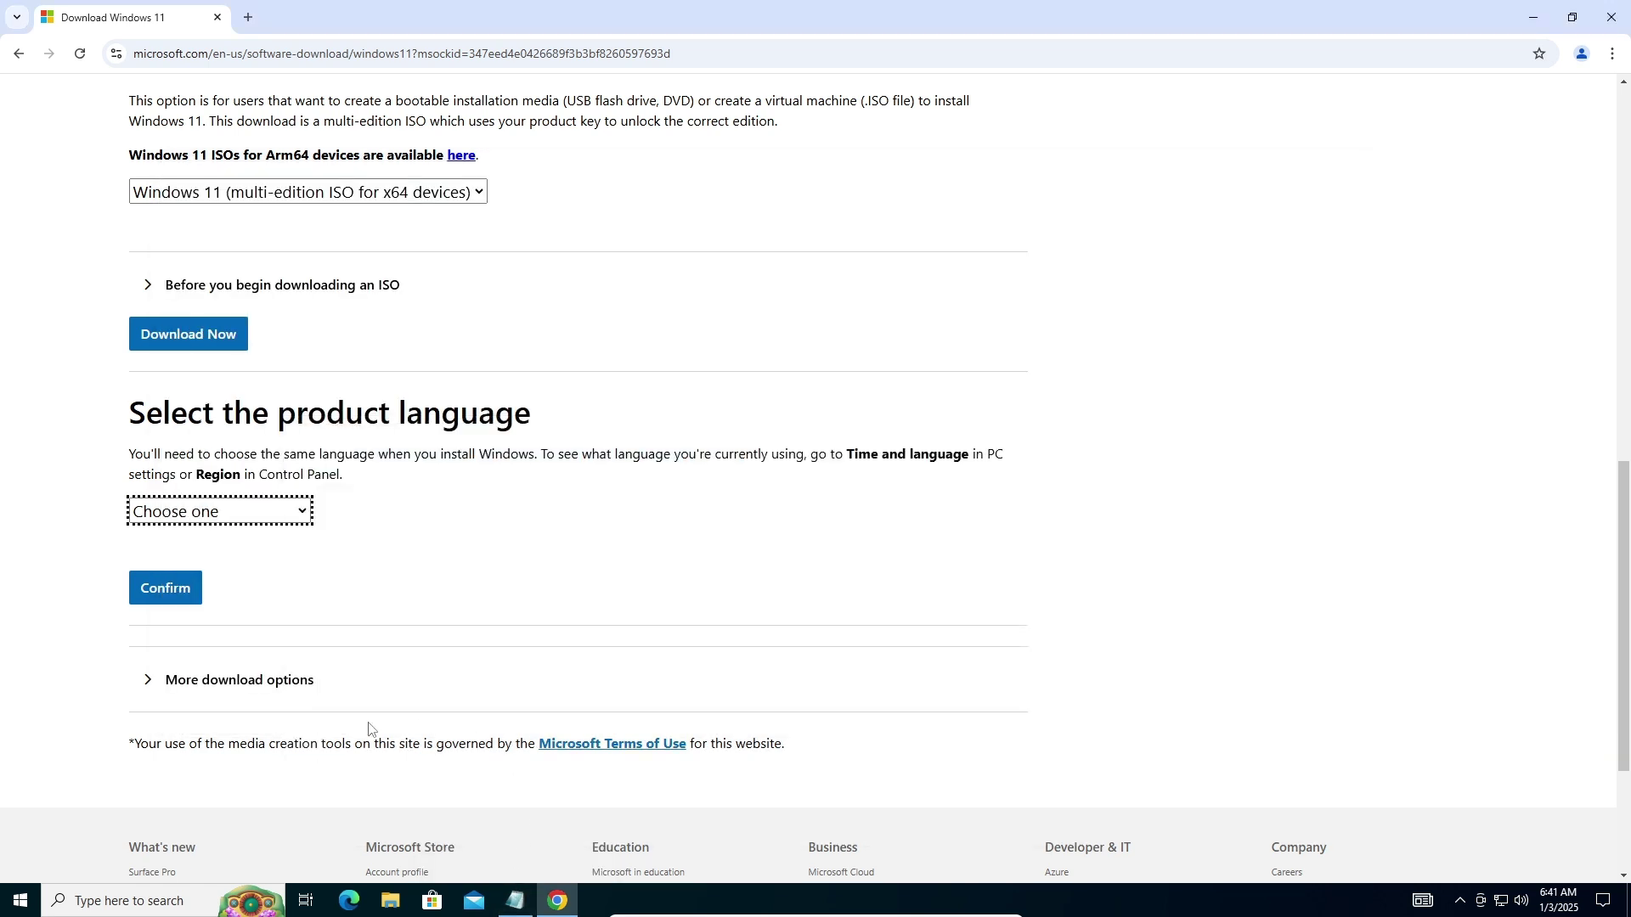
Step: Search 'cmd' in Start and run Command Prompt as administrator, approving the UAC prompt
click(24, 904)
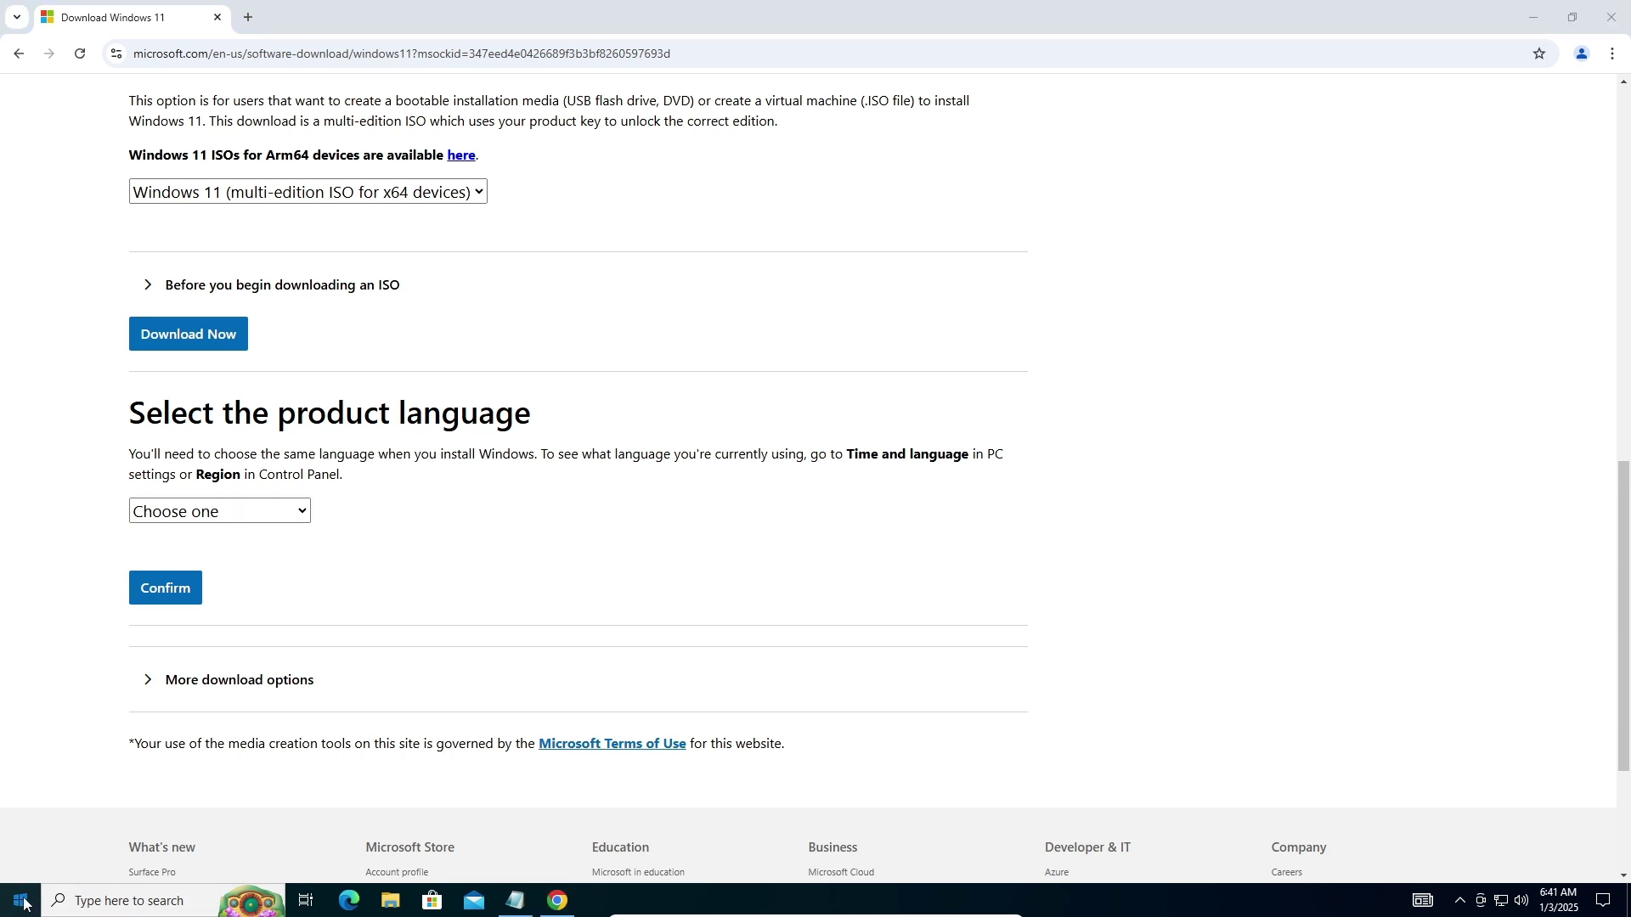
click(85, 900)
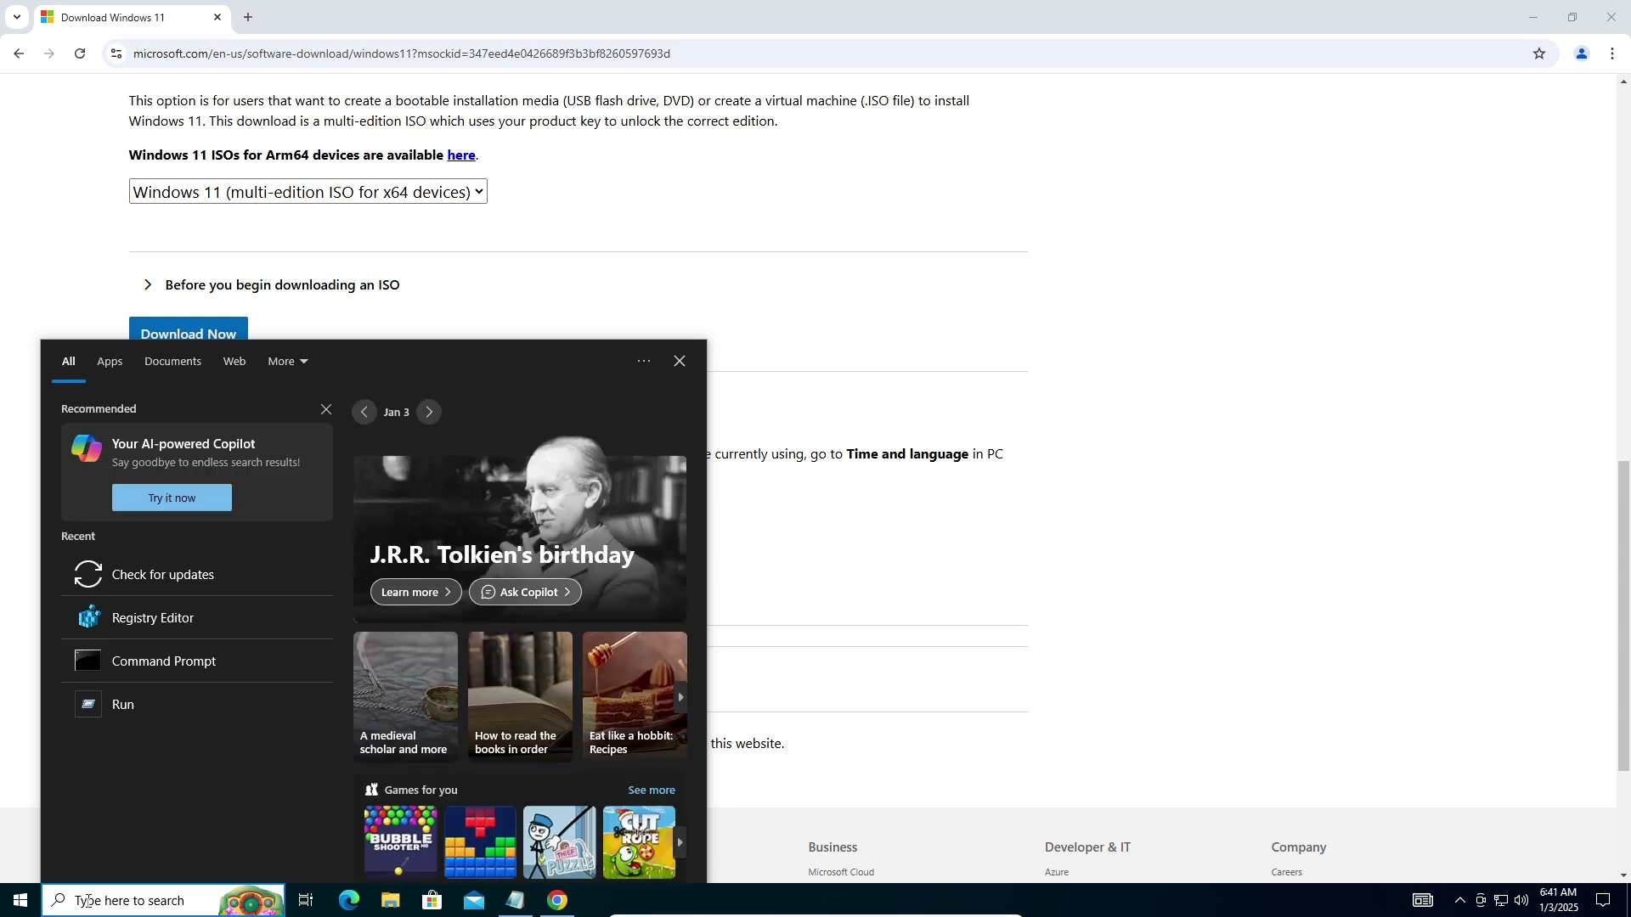
text(cmd)
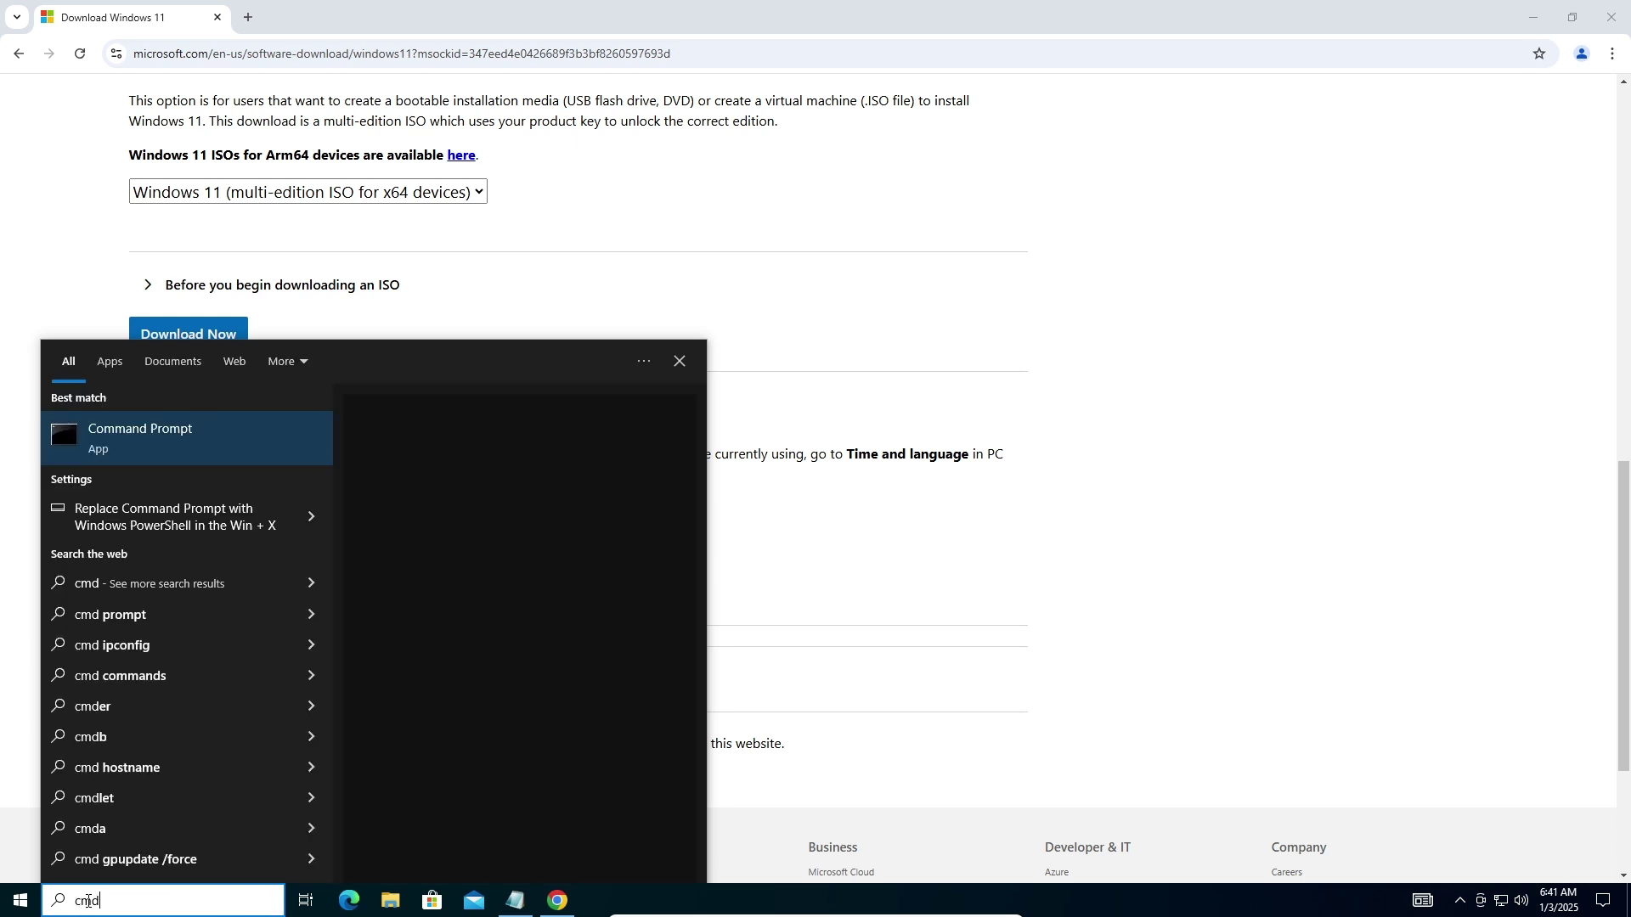
key(Escape)
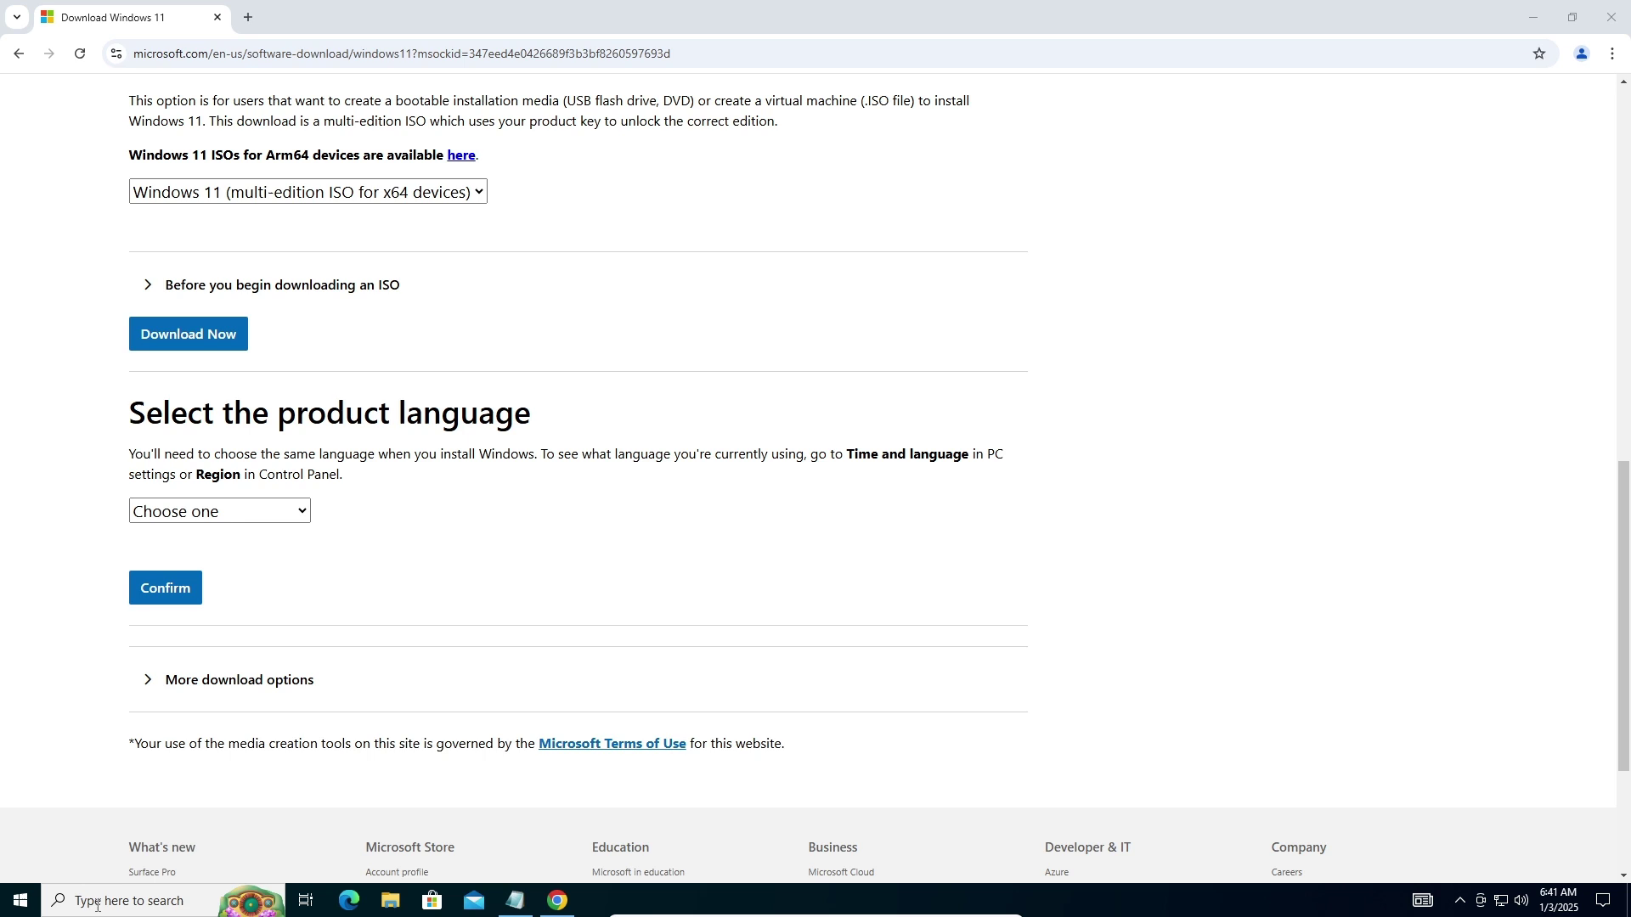
click(21, 904)
text(c)
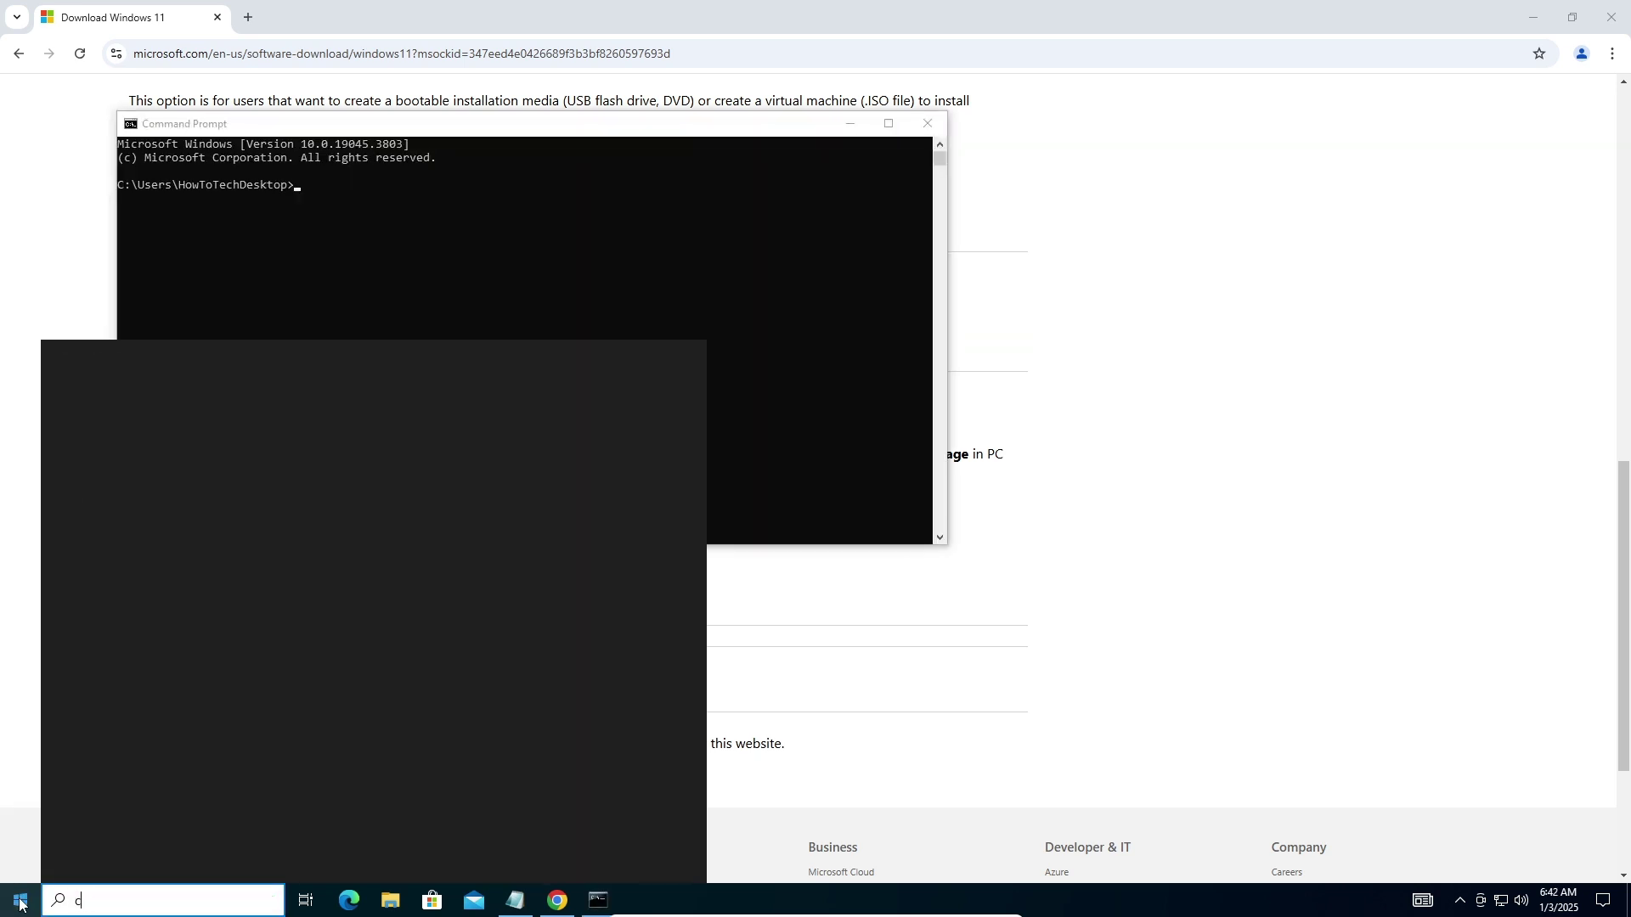
text(m)
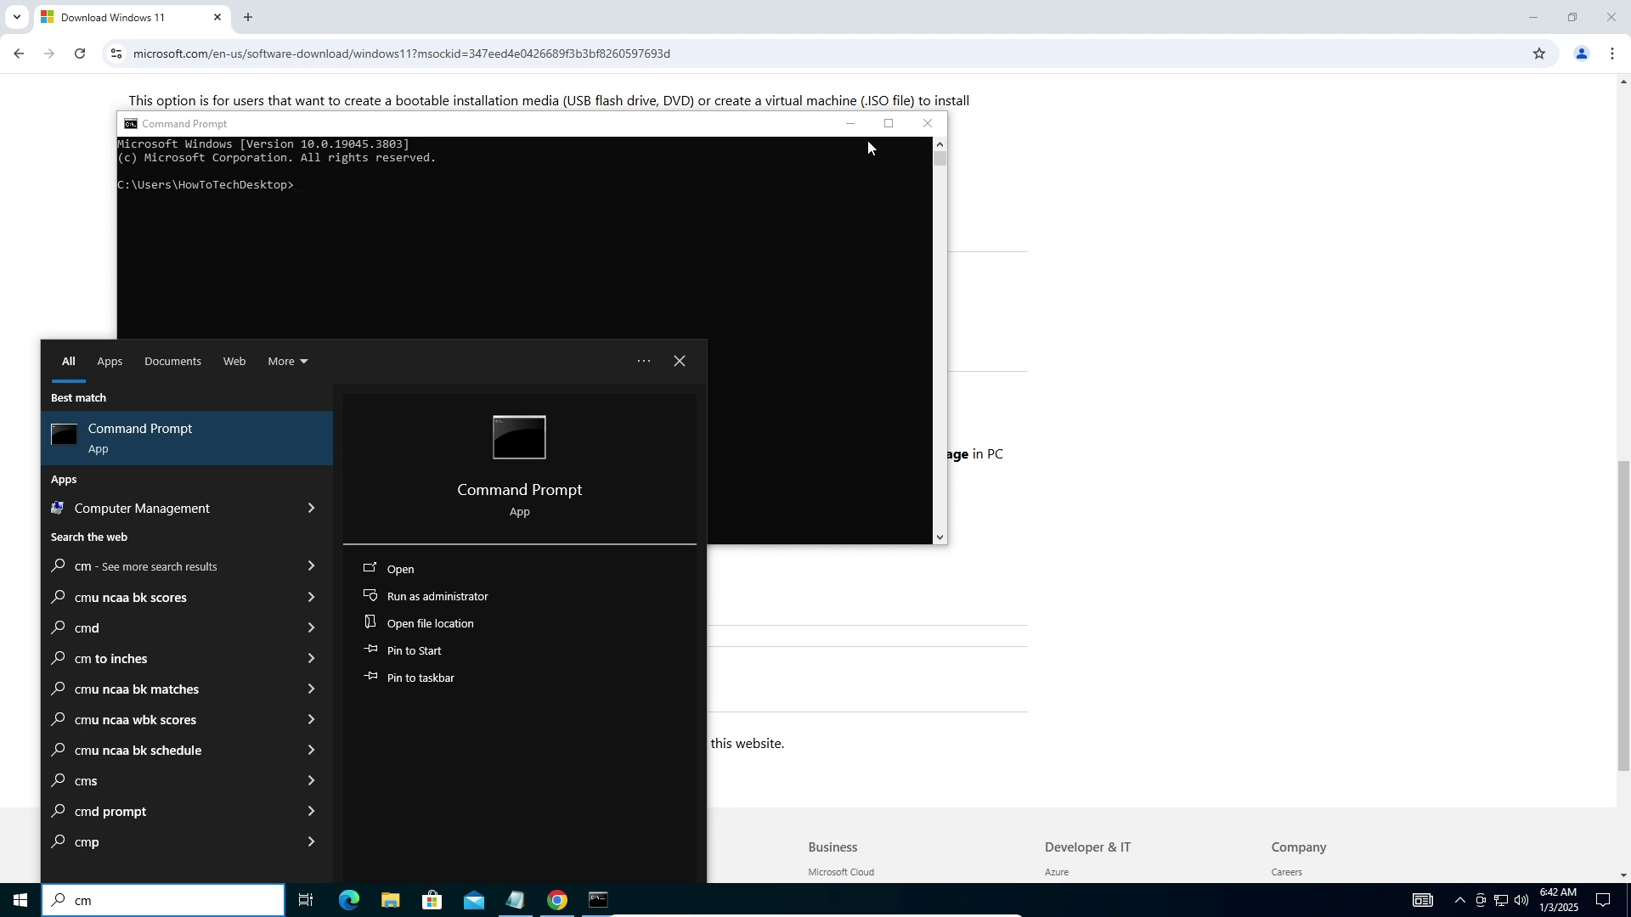
click(927, 123)
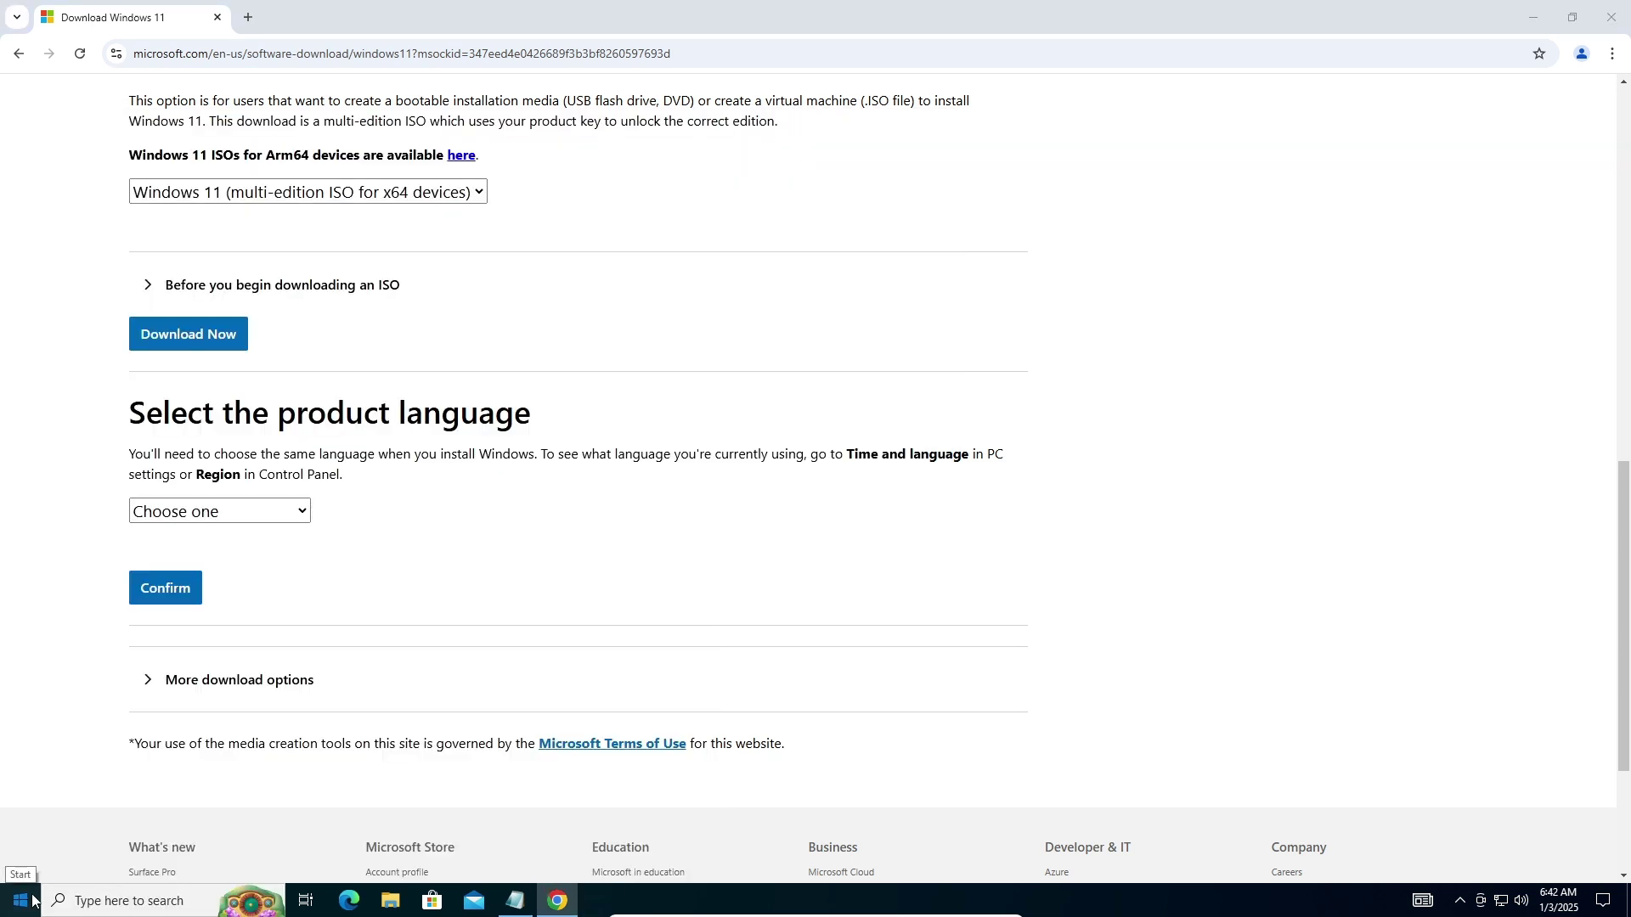
click(32, 901)
text(cm)
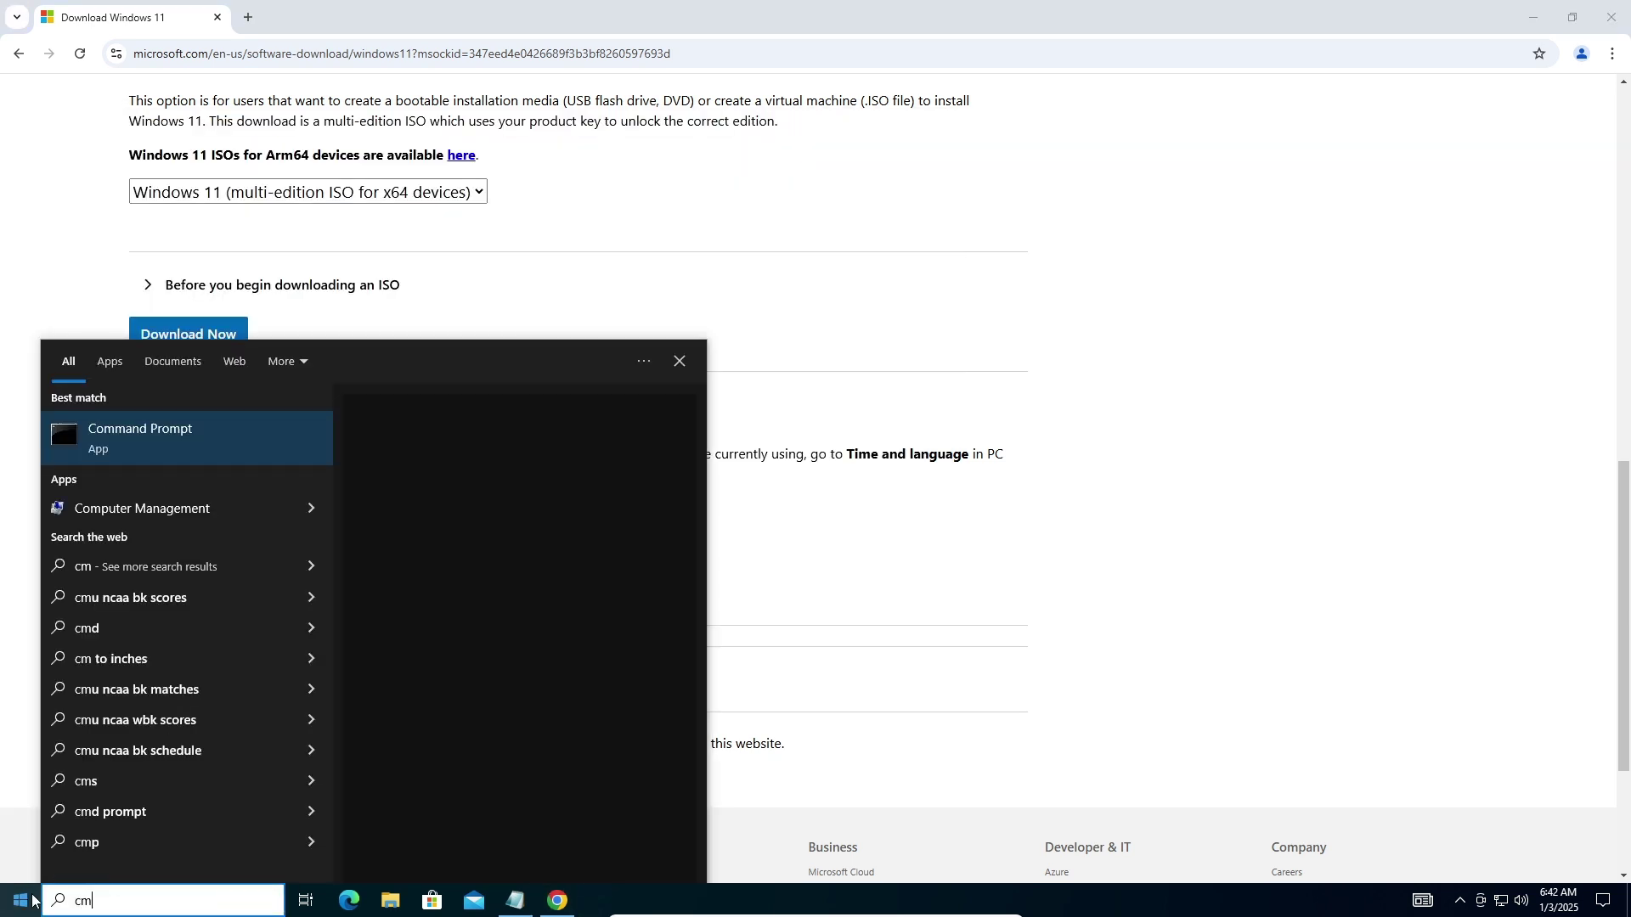
text(d)
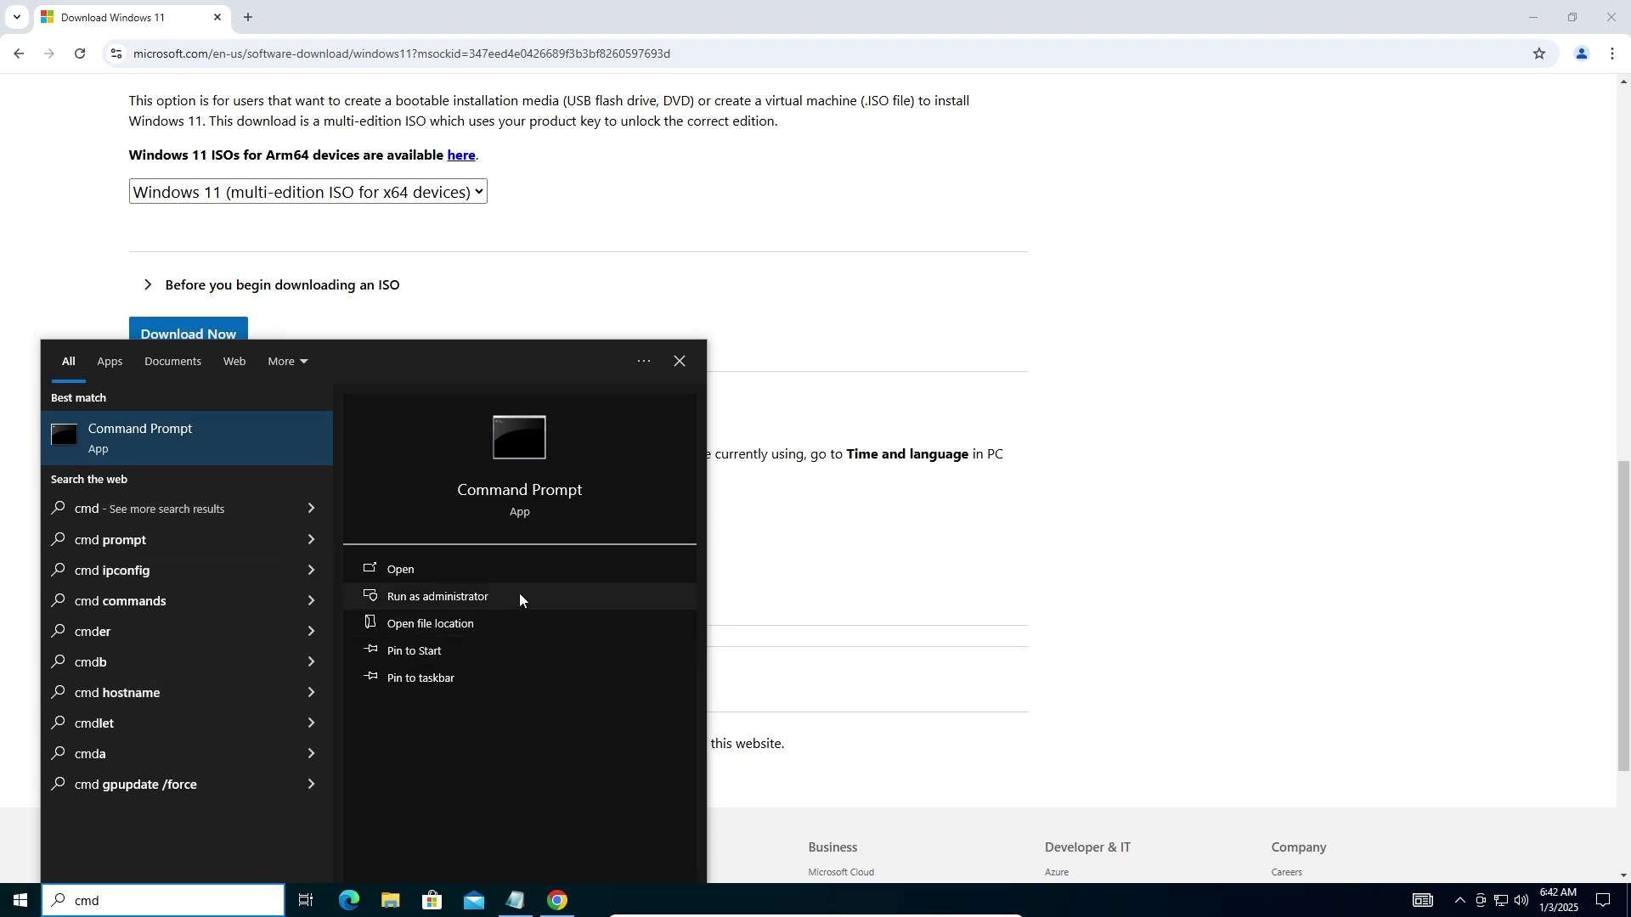
right_click(253, 428)
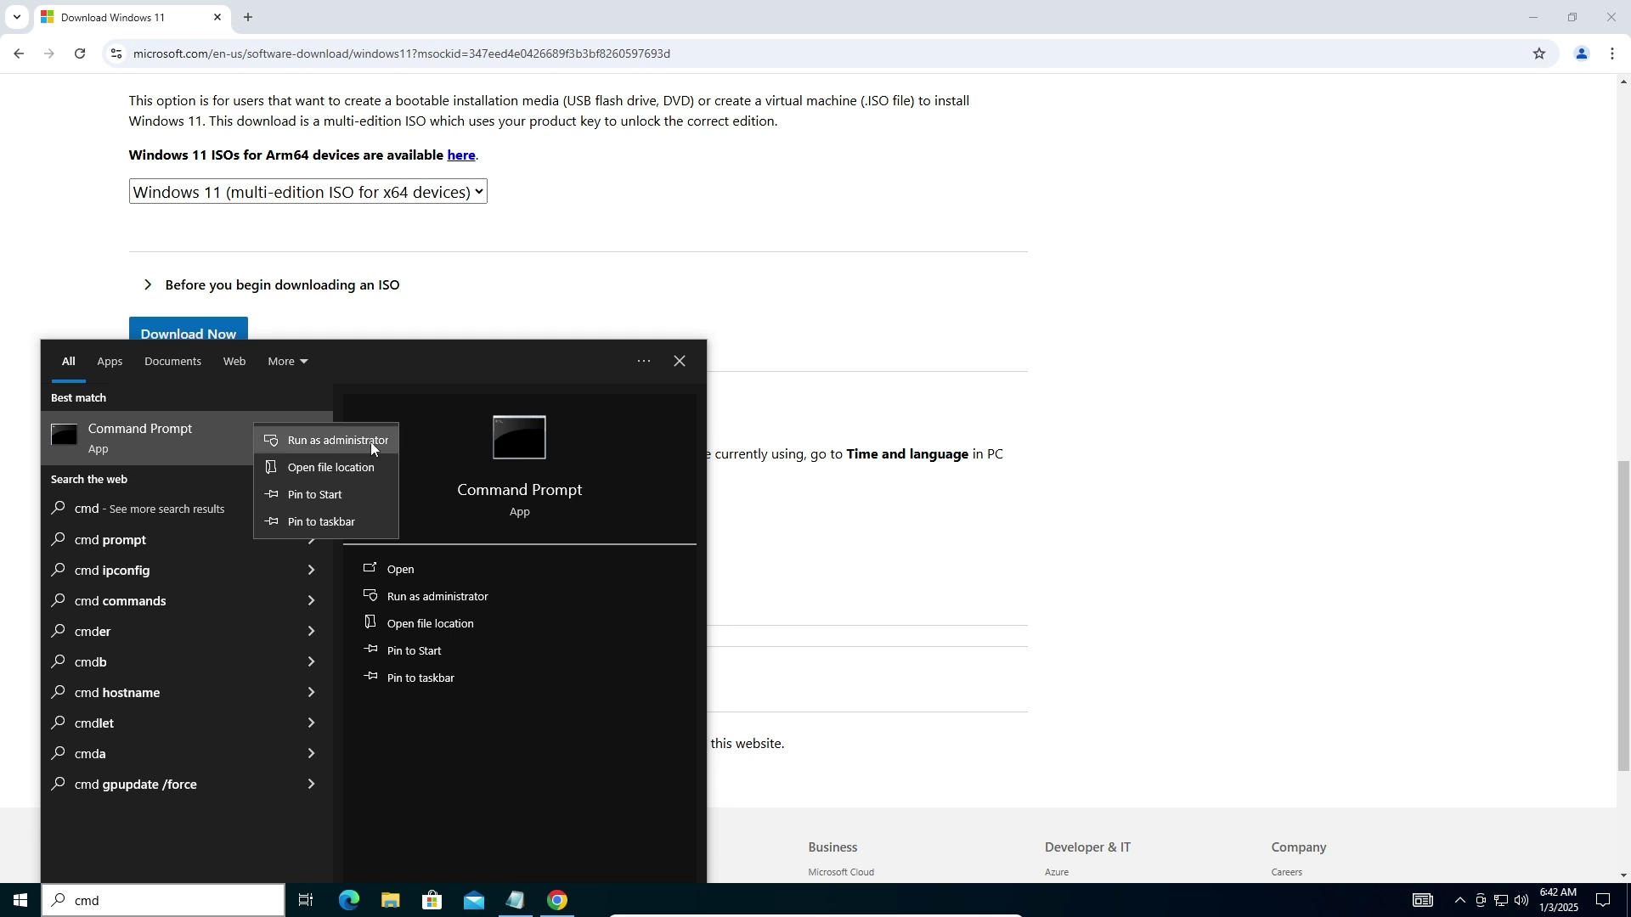
click(391, 439)
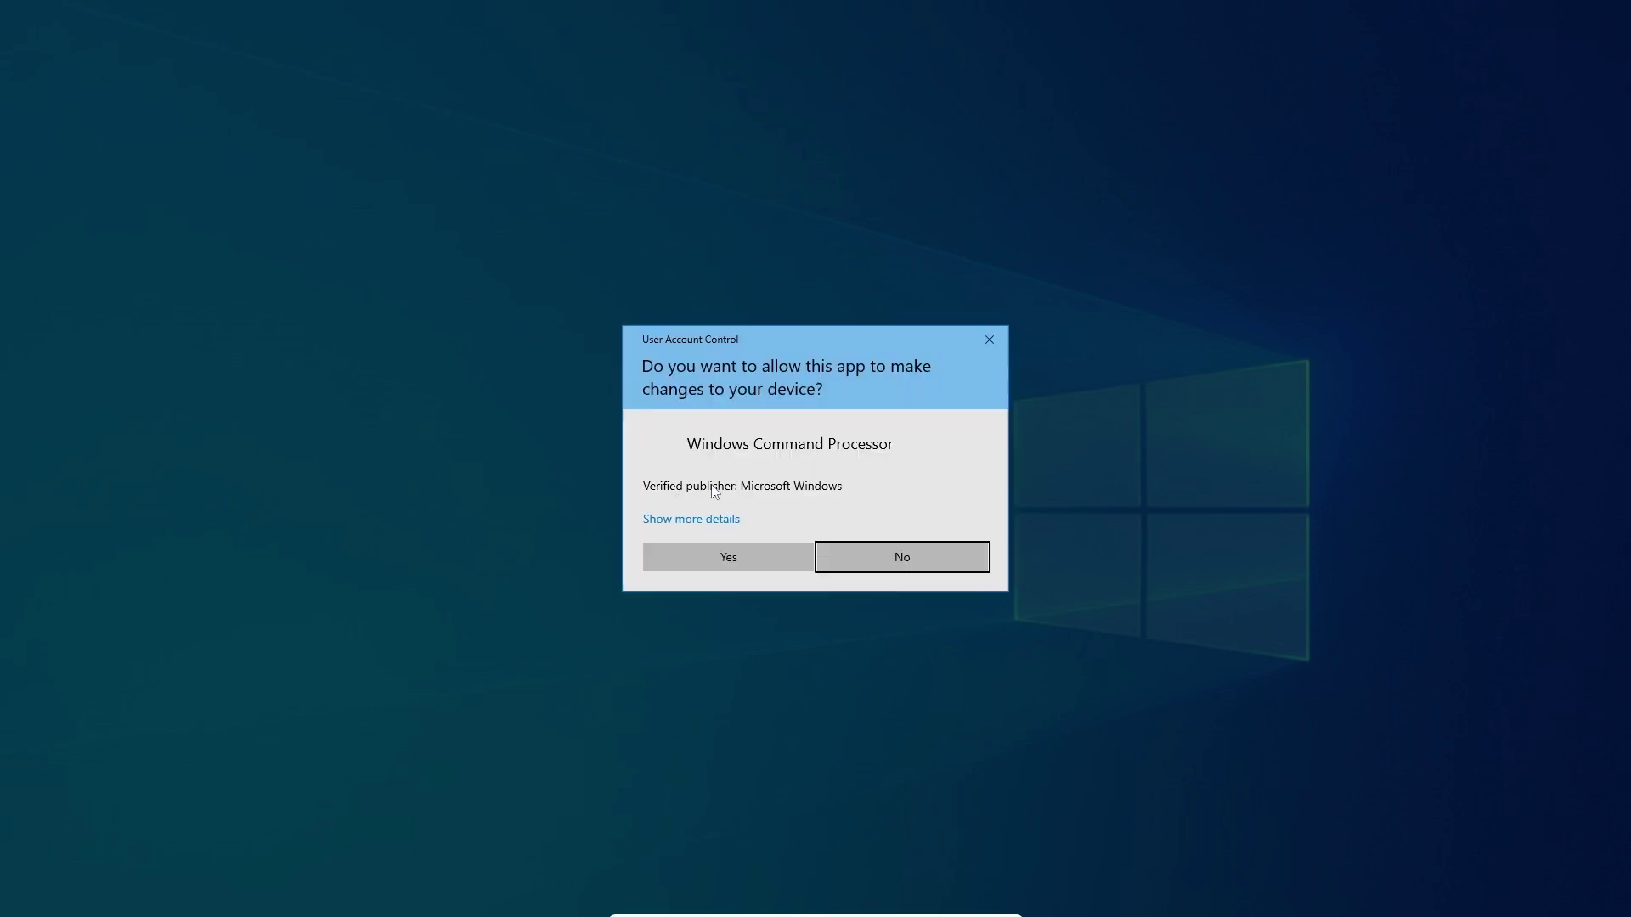
click(740, 555)
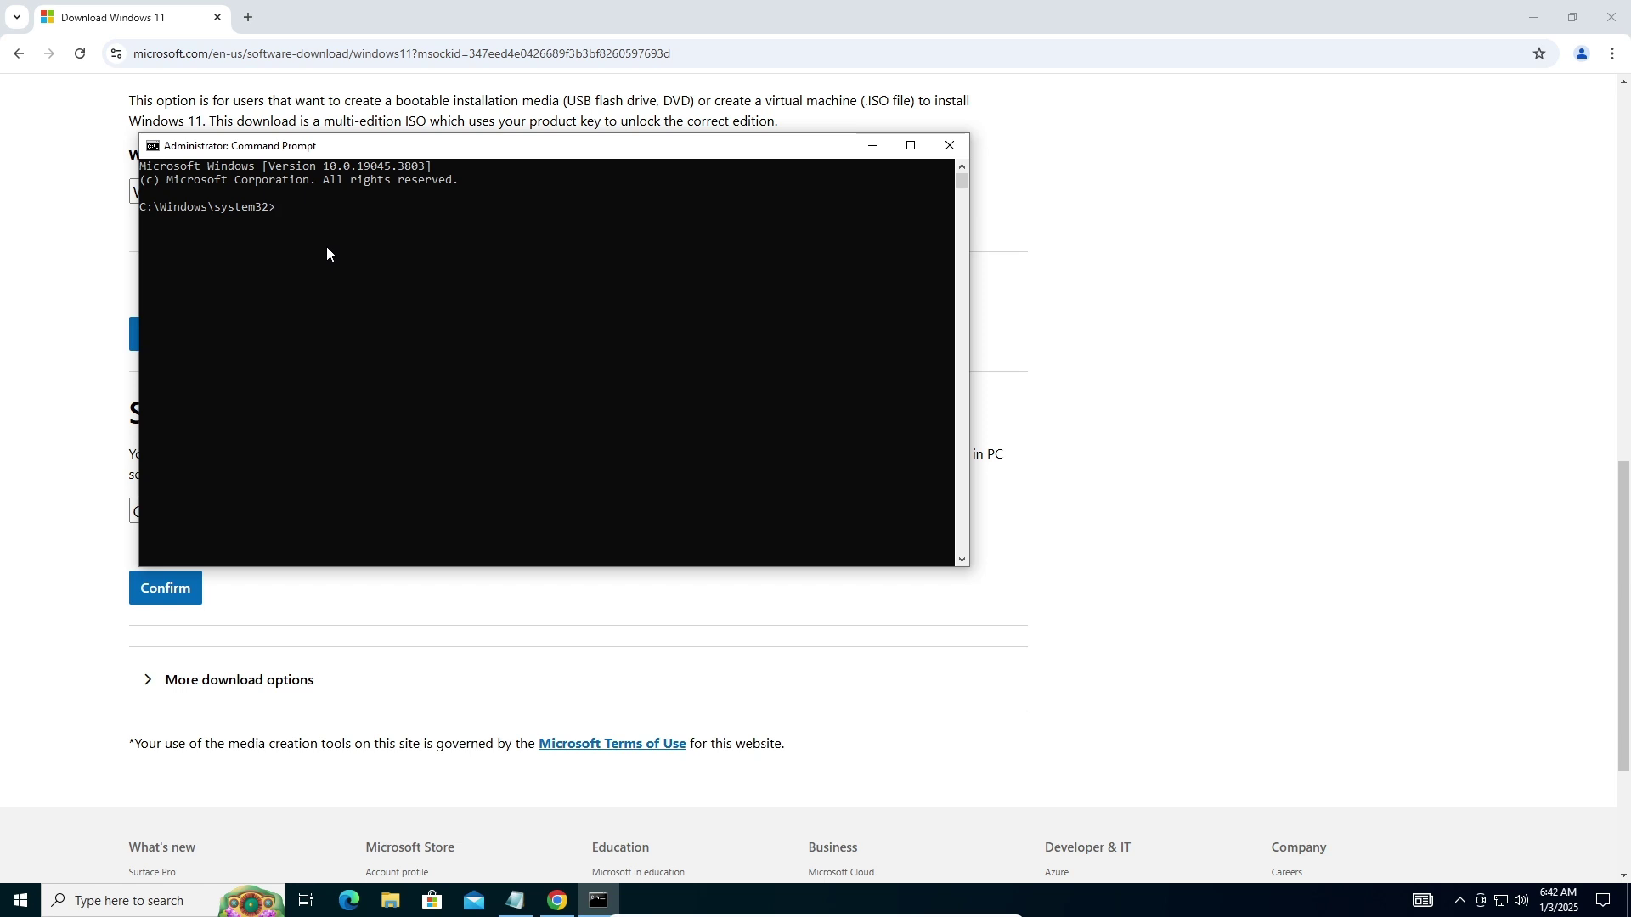
Step: Run dism /online /get-intl to confirm en-US is installed, then return to Chrome
text(dism /online /get-intl)
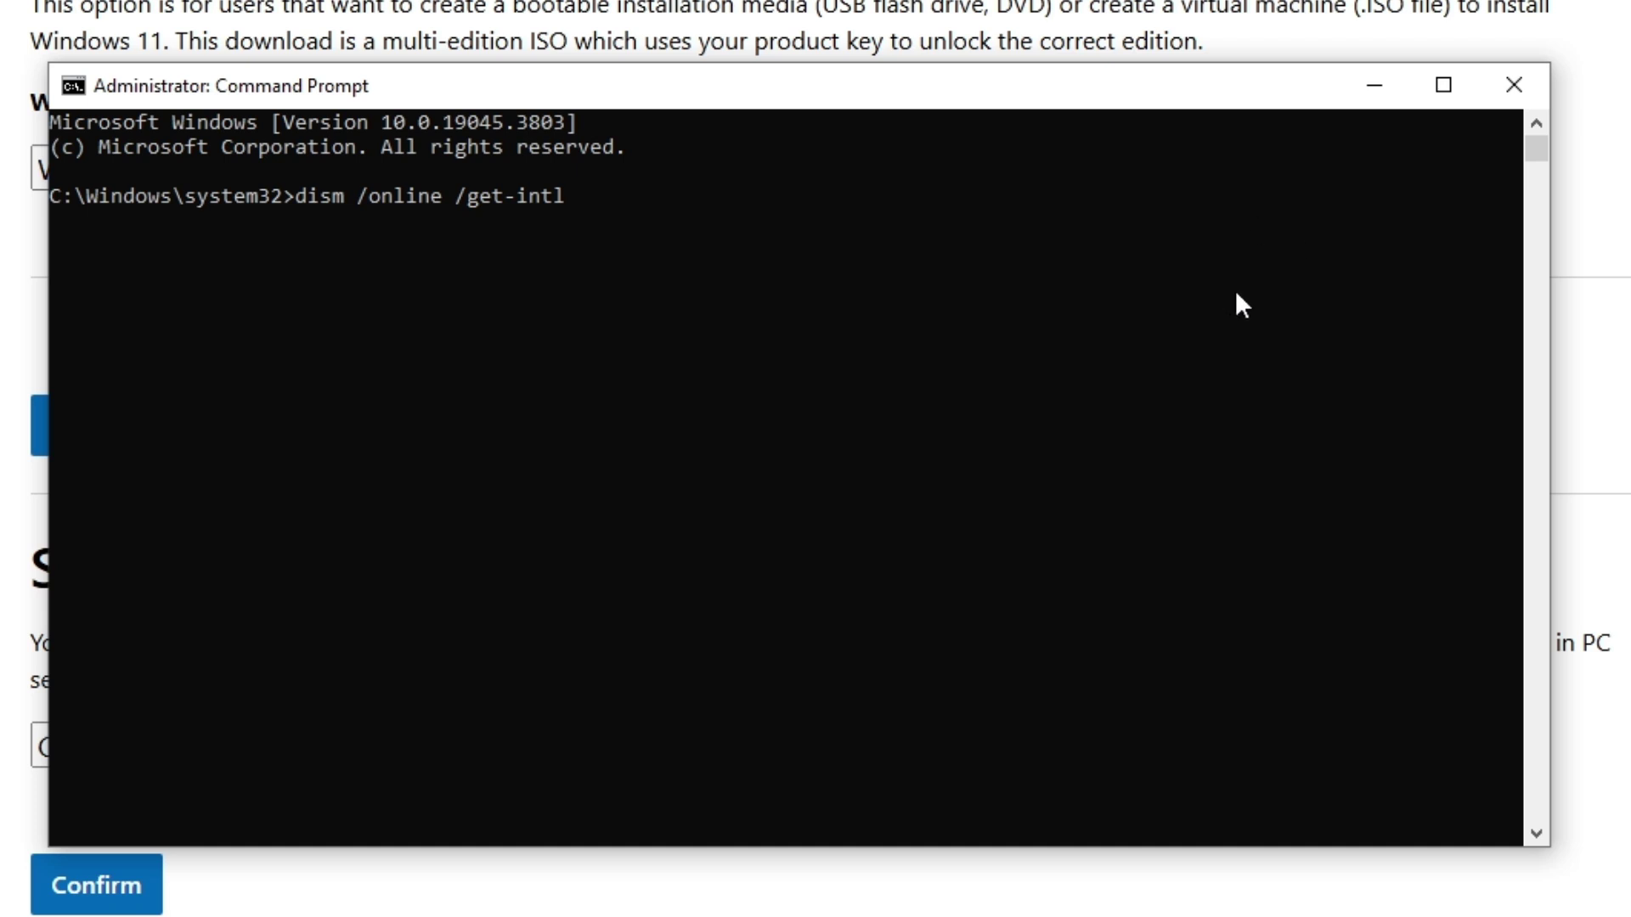
key(Return)
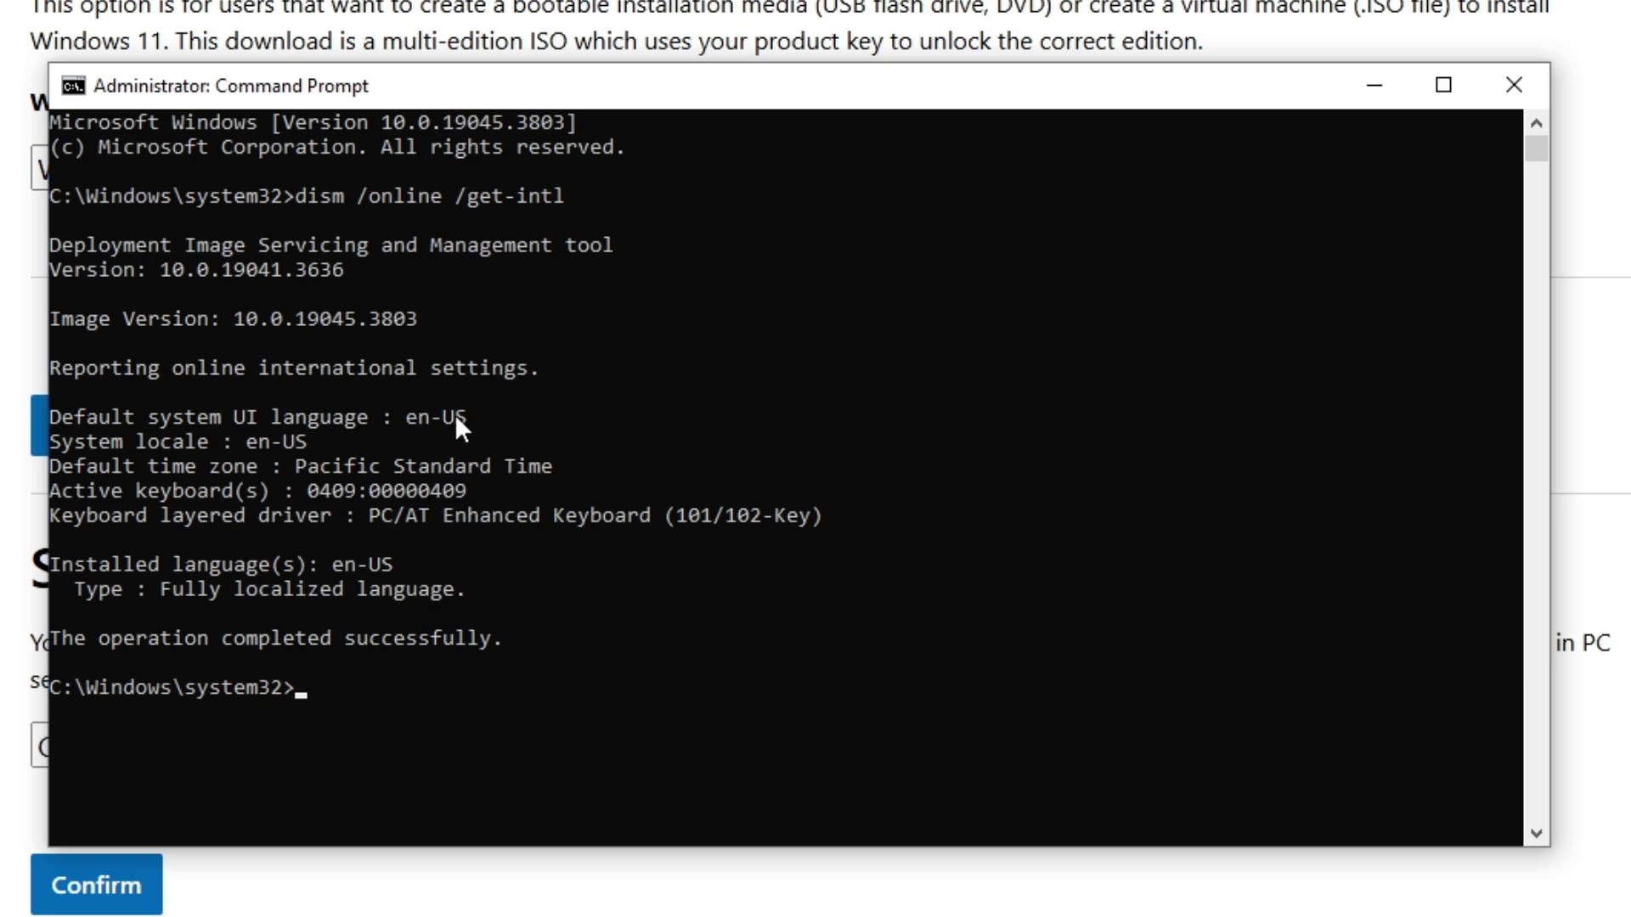
click(30, 692)
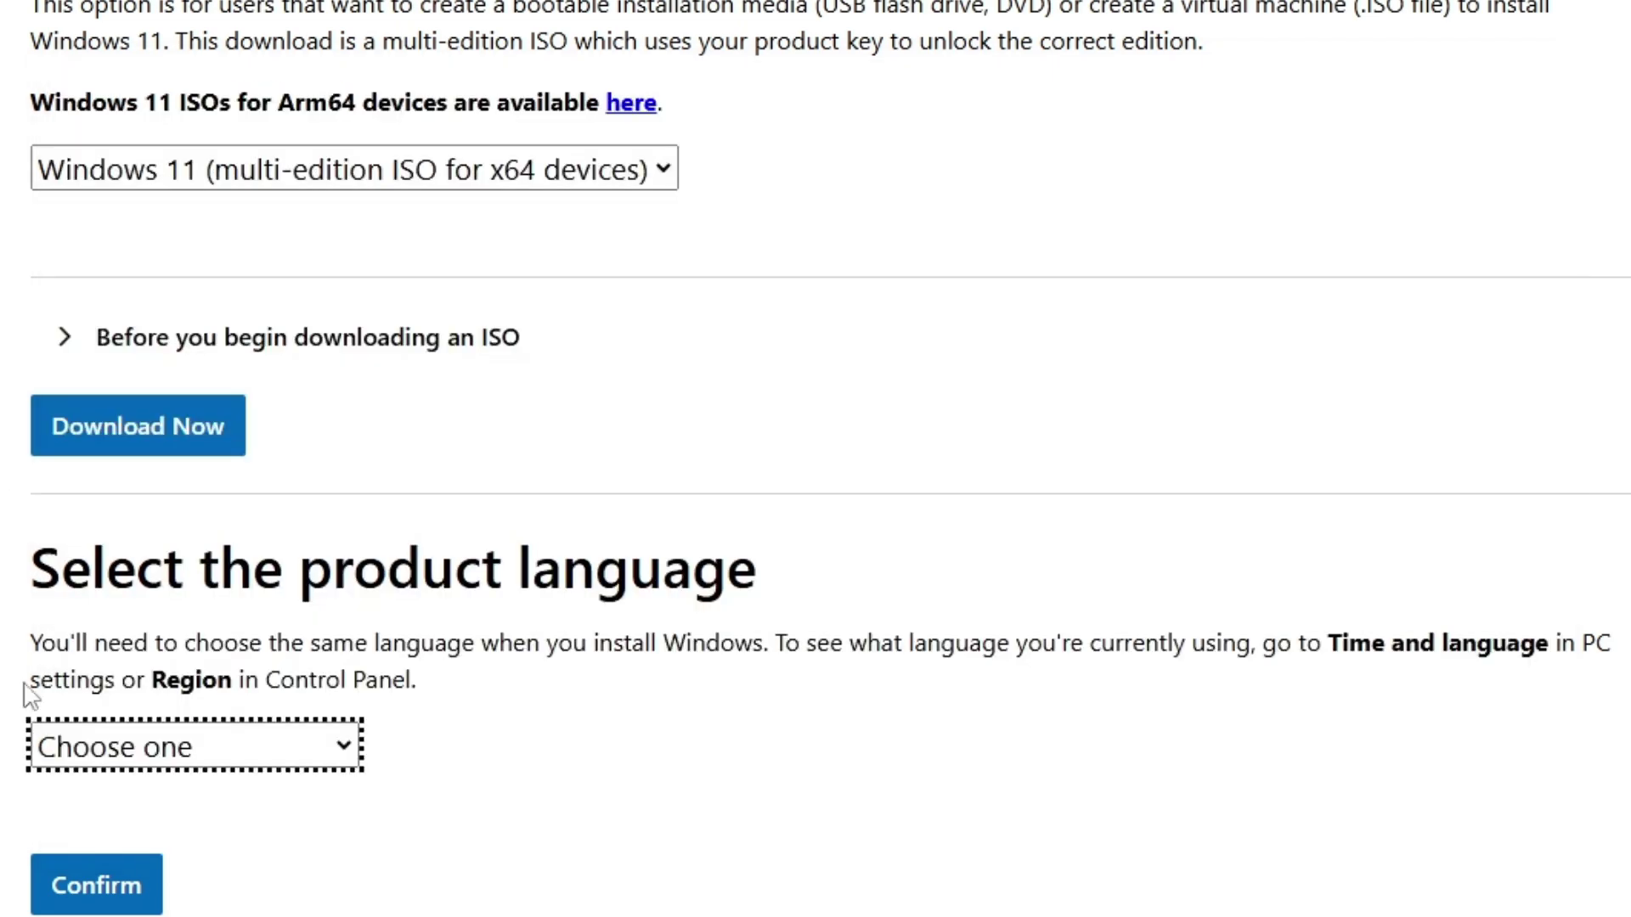
Step: Confirm English (United States) as the product language and start the 64-bit Download
click(289, 752)
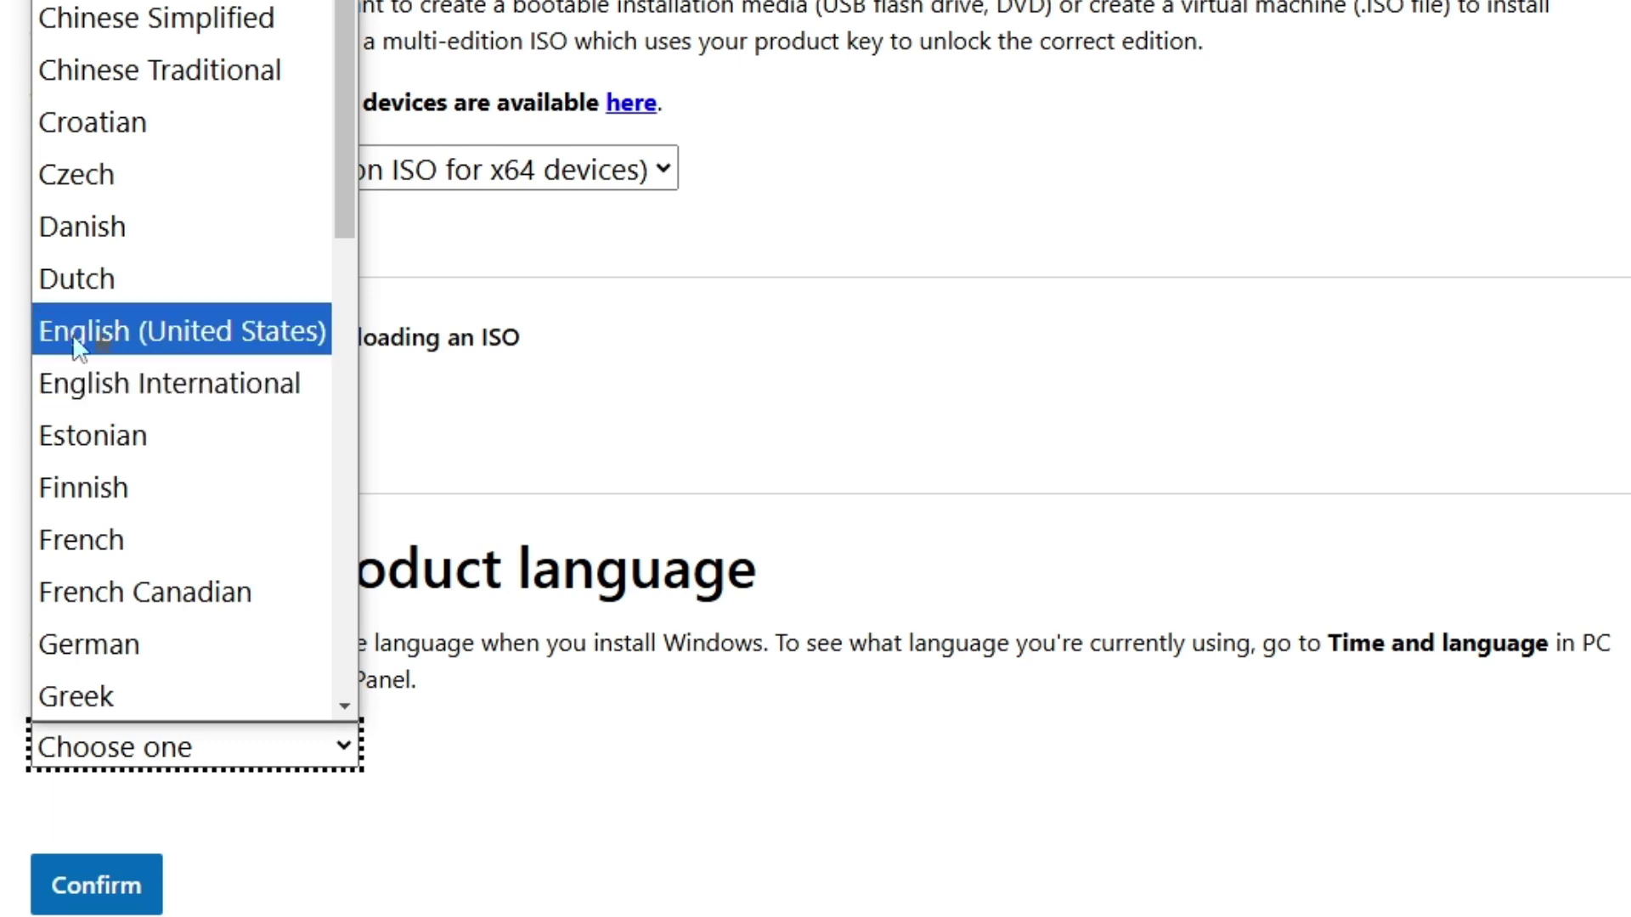
click(127, 332)
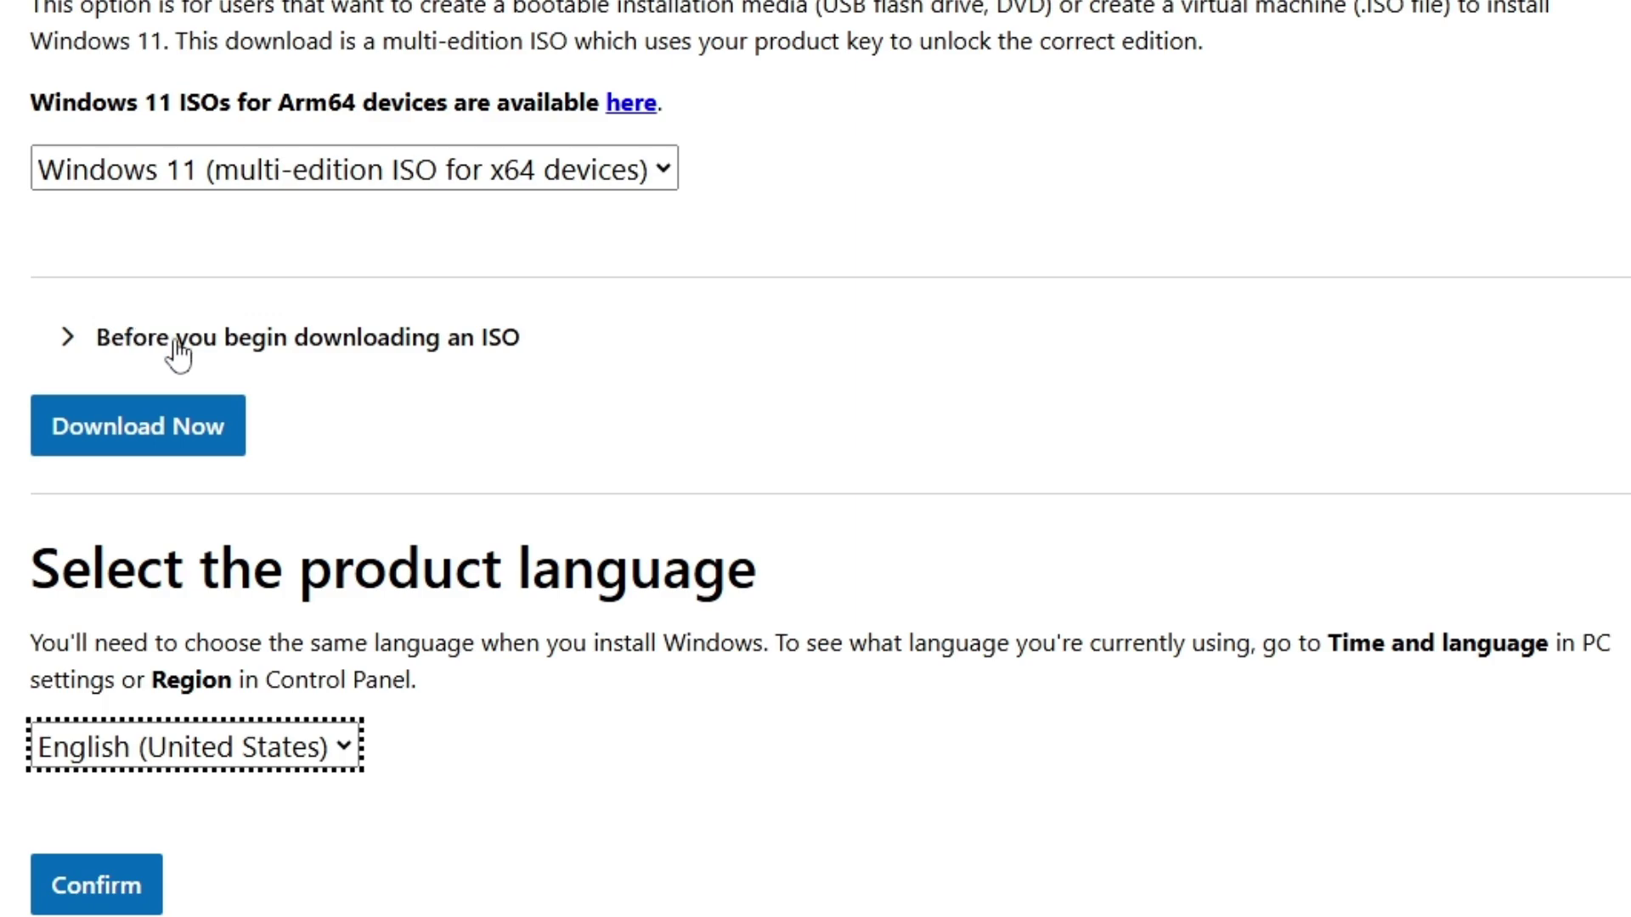
click(136, 886)
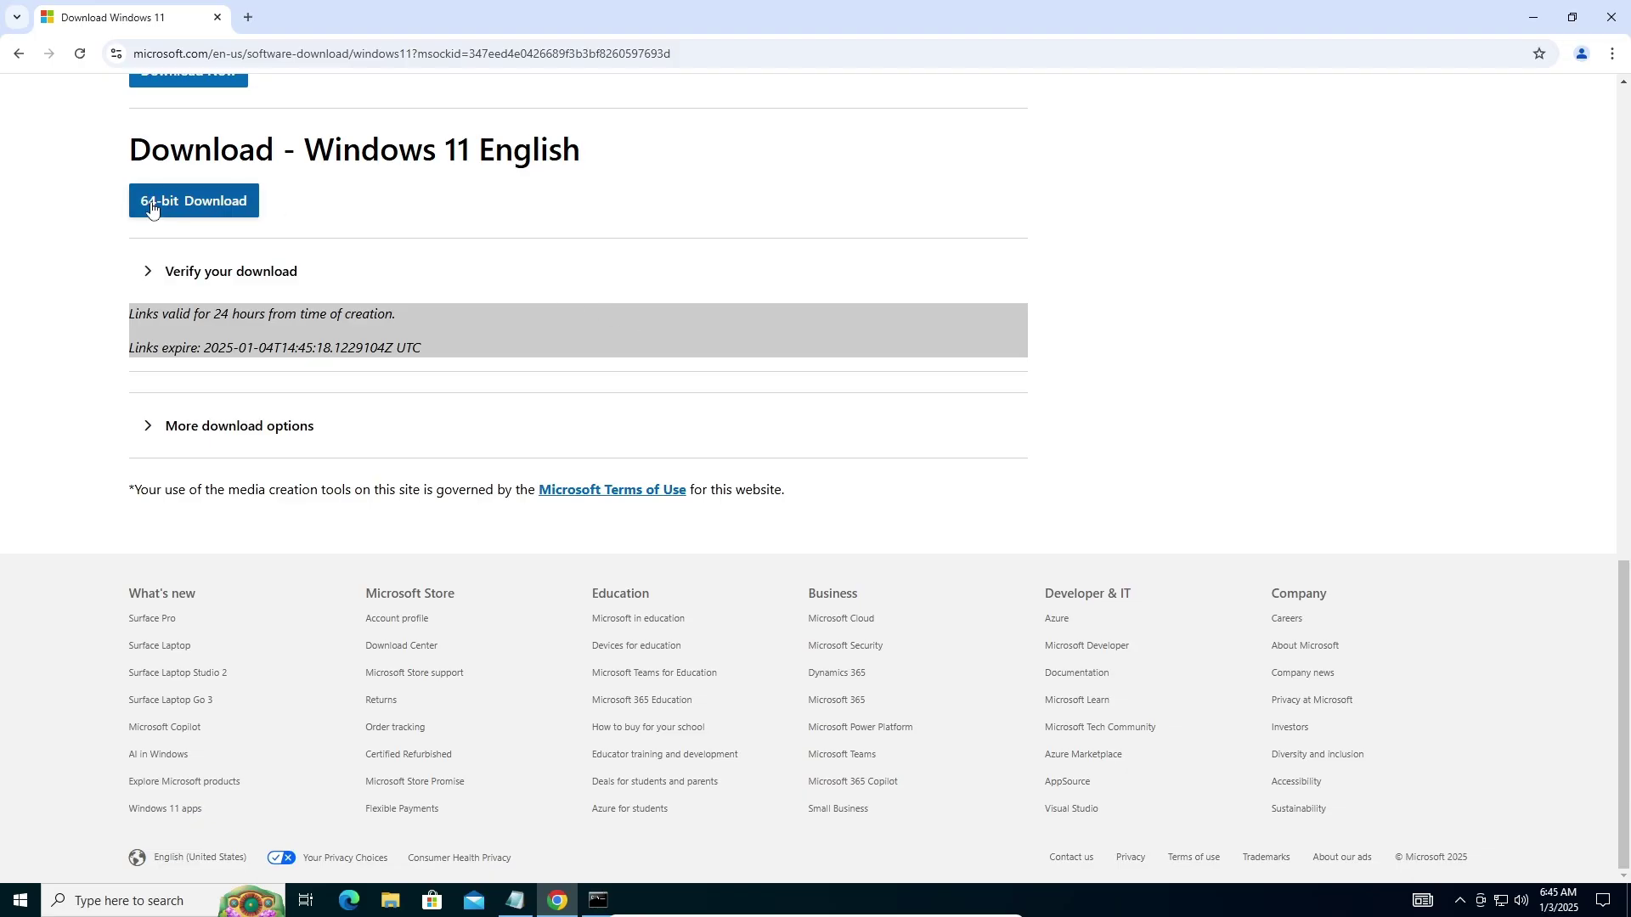
click(212, 207)
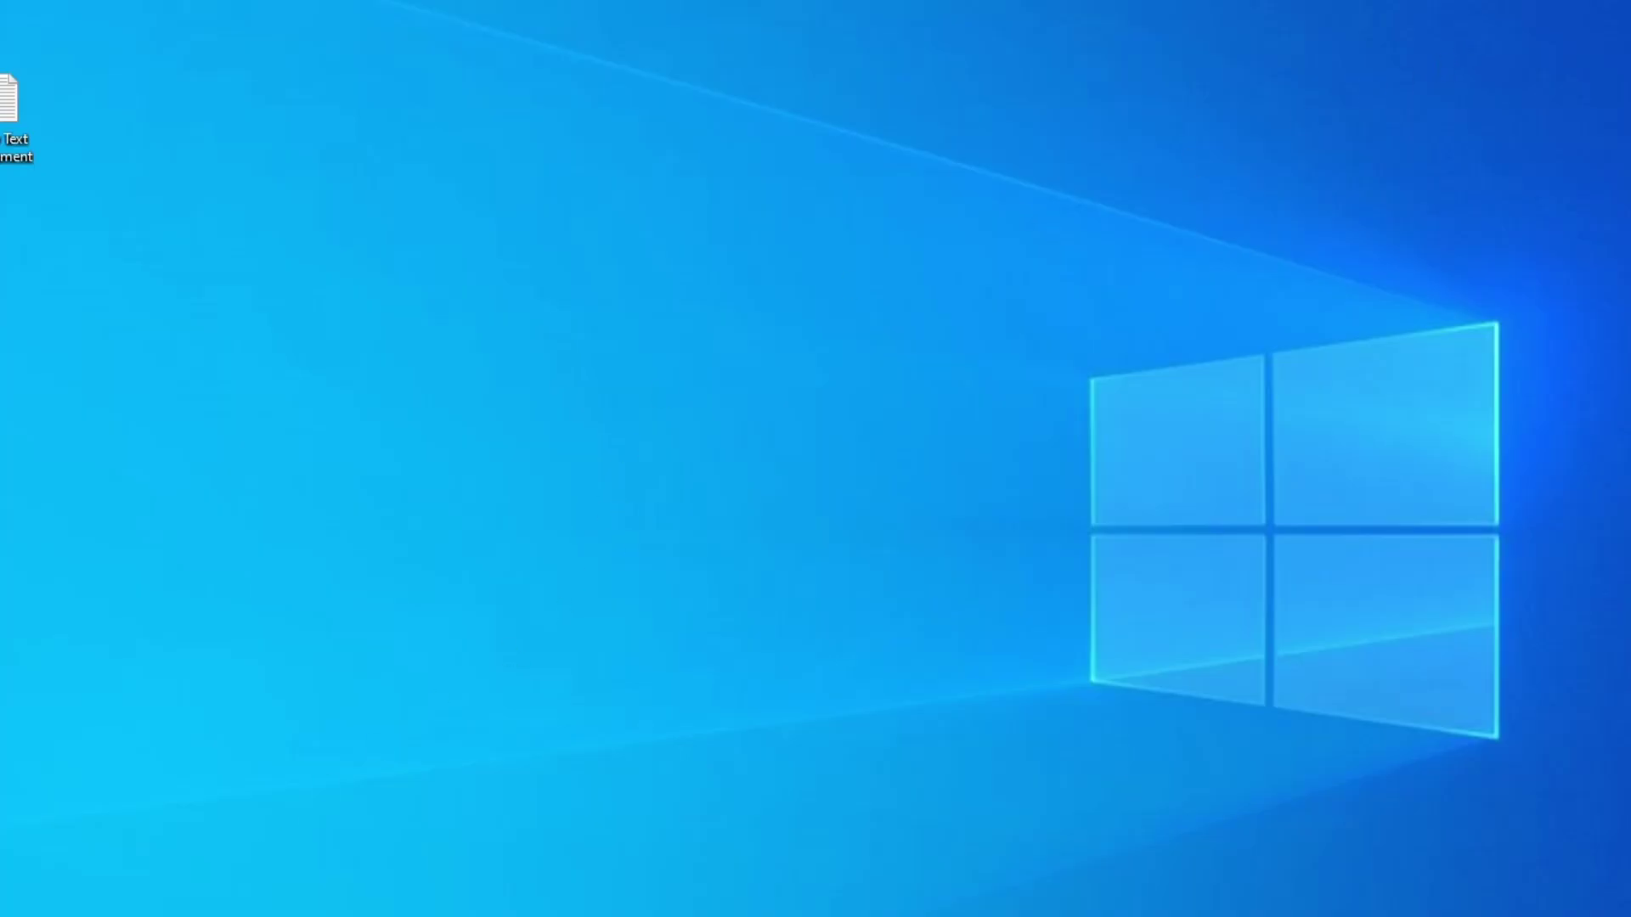
Step: Mount Win11_24H2_English_x64 from Downloads as DVD Drive (F:) and launch its setup
key(super+e)
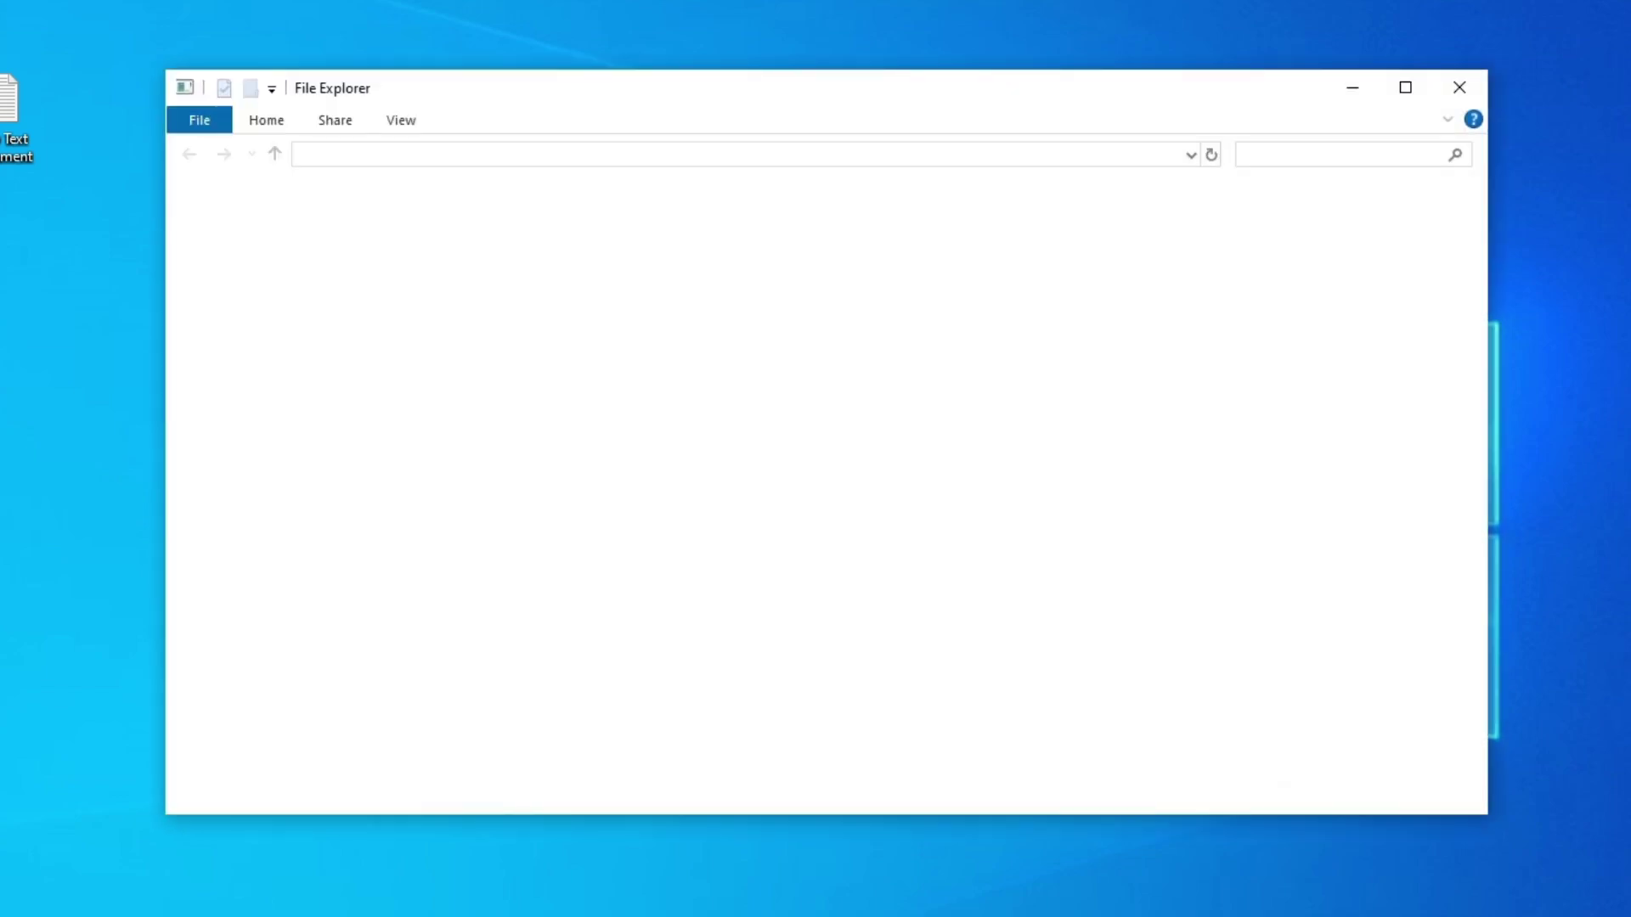
click(308, 270)
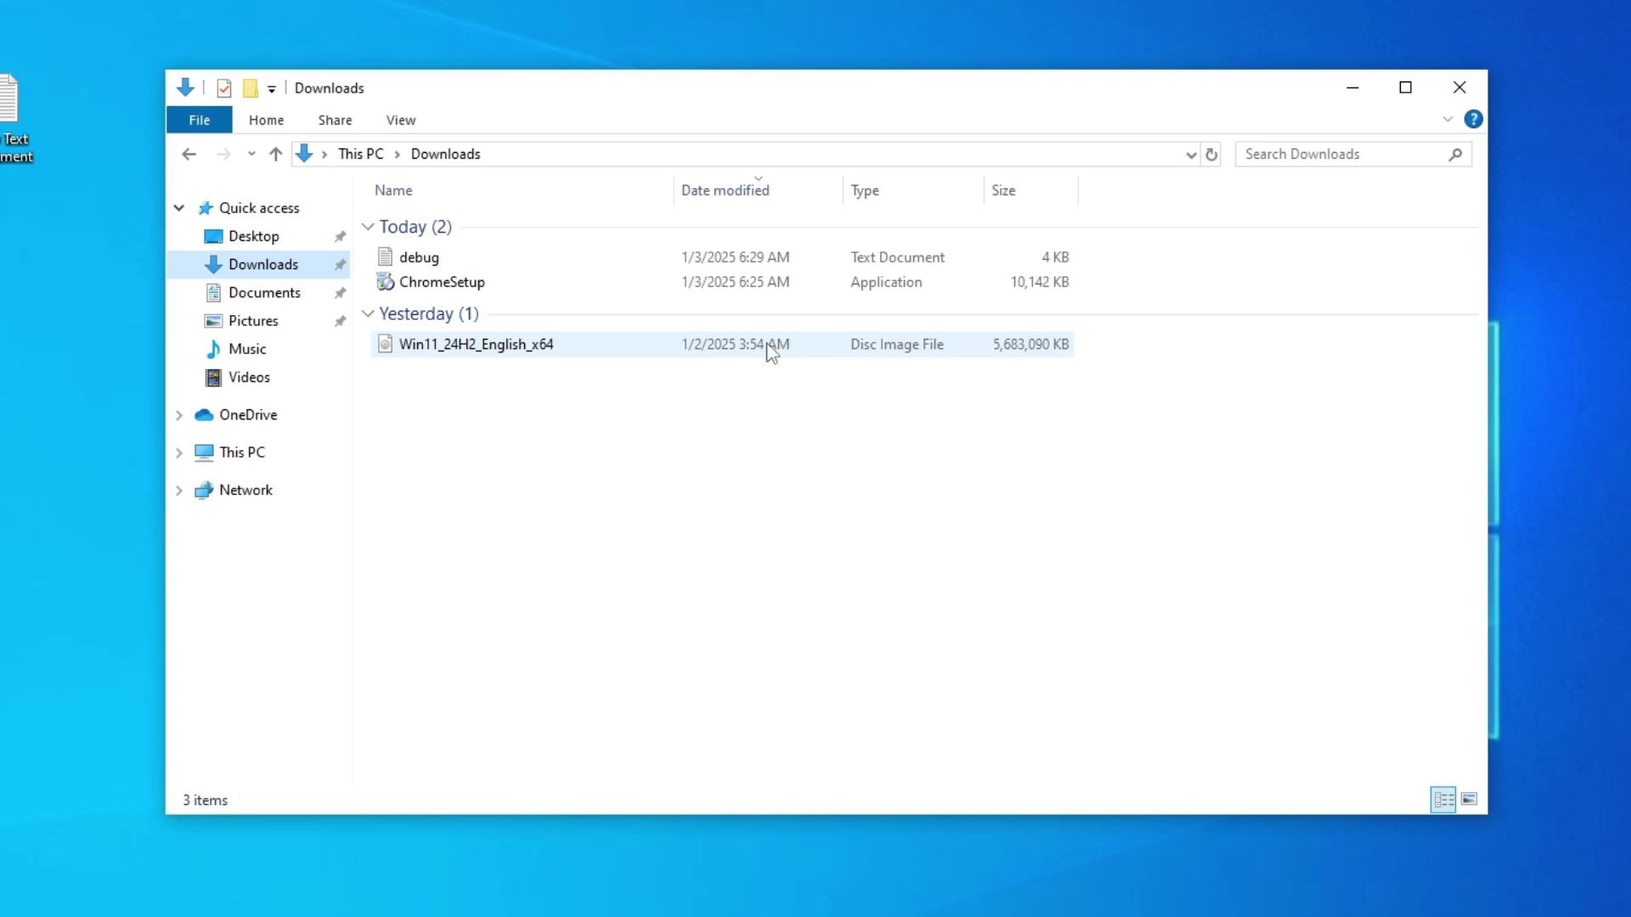
click(565, 344)
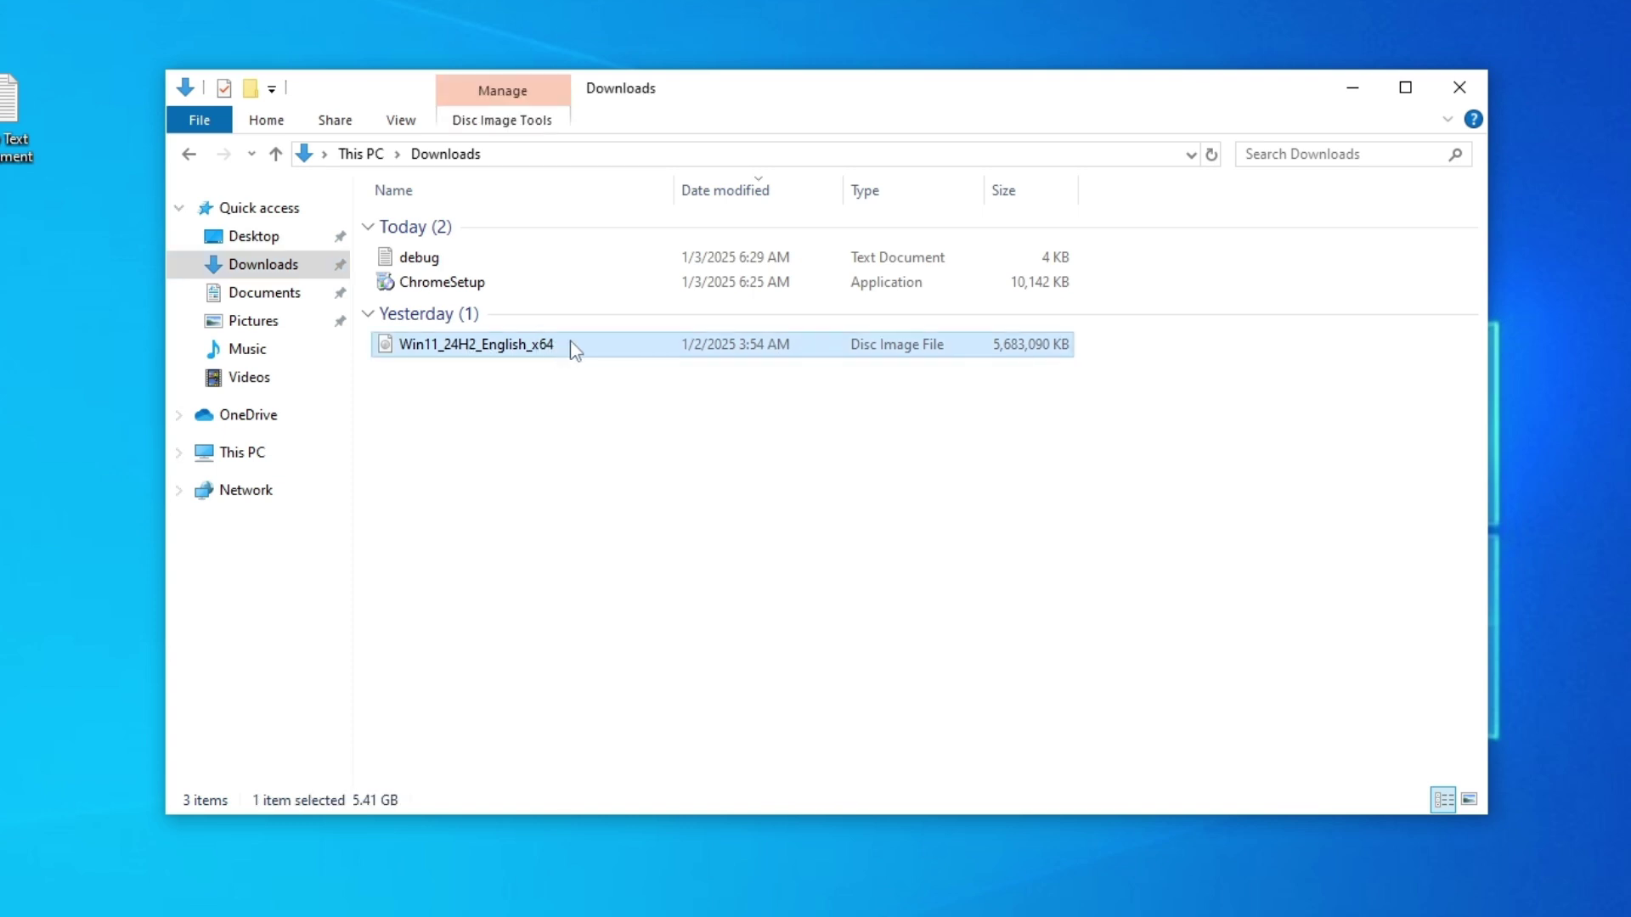
right_click(572, 344)
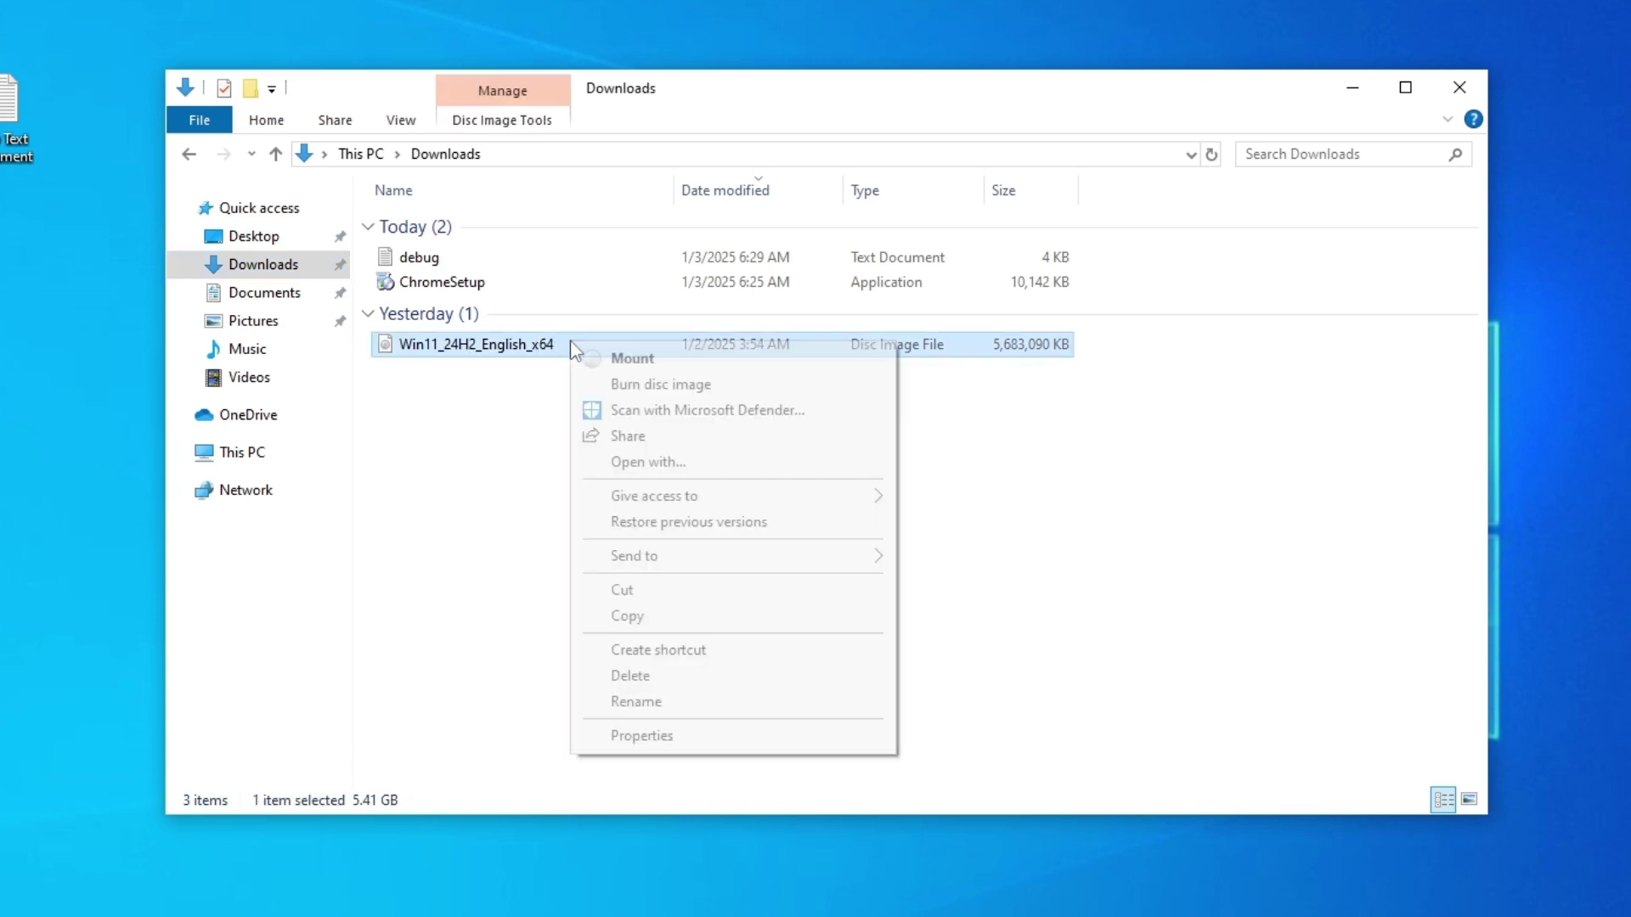
click(845, 357)
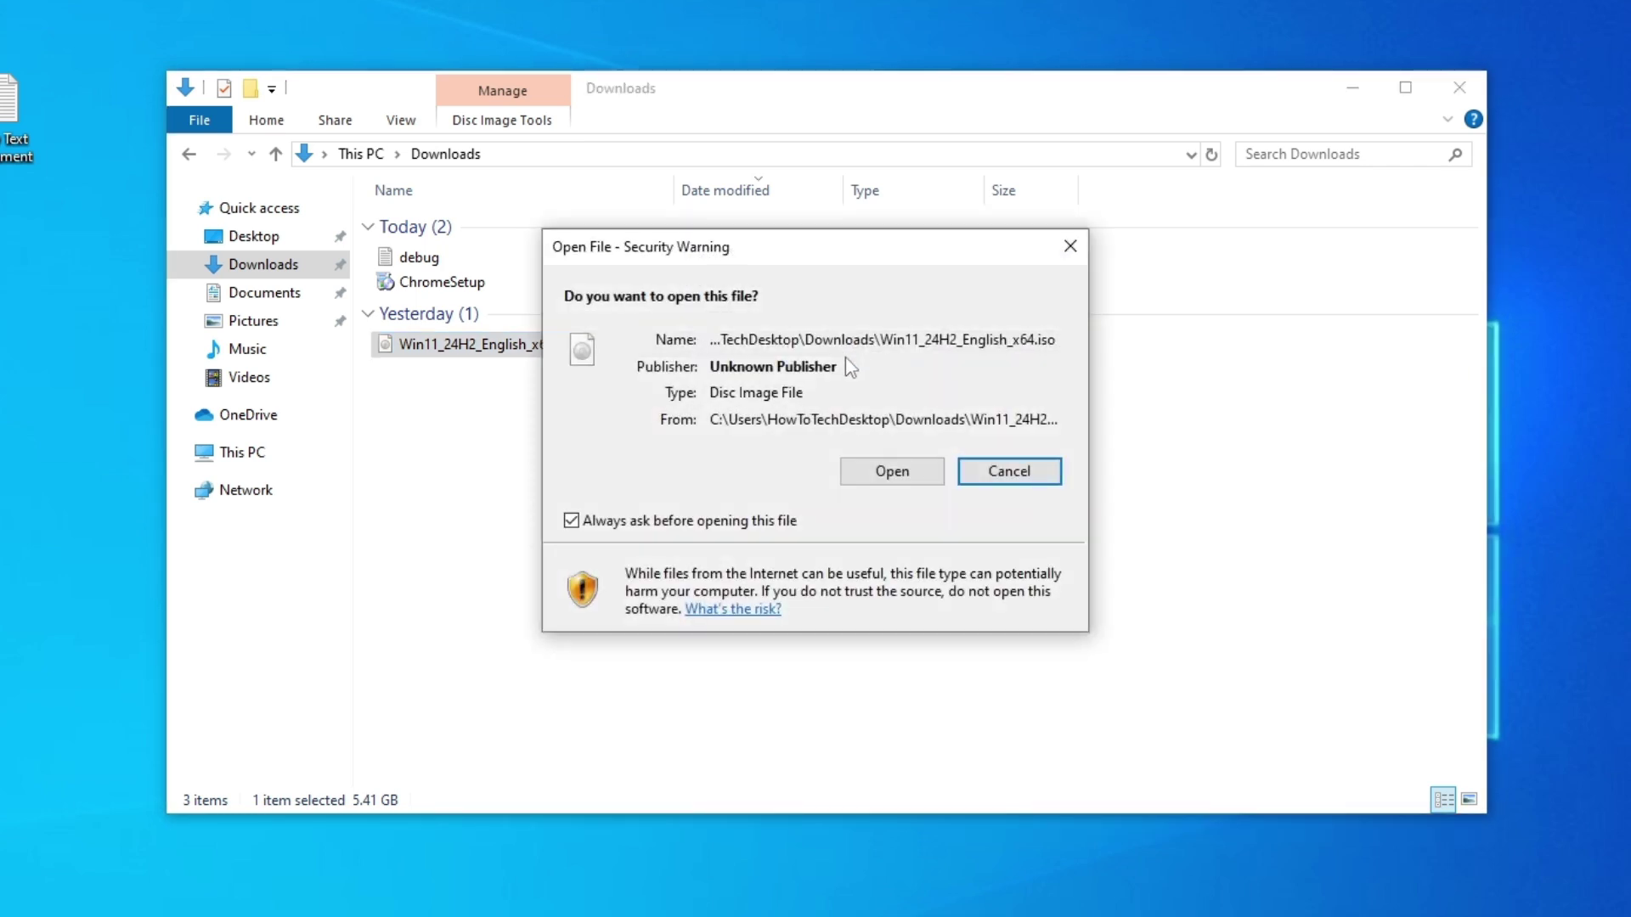
click(924, 476)
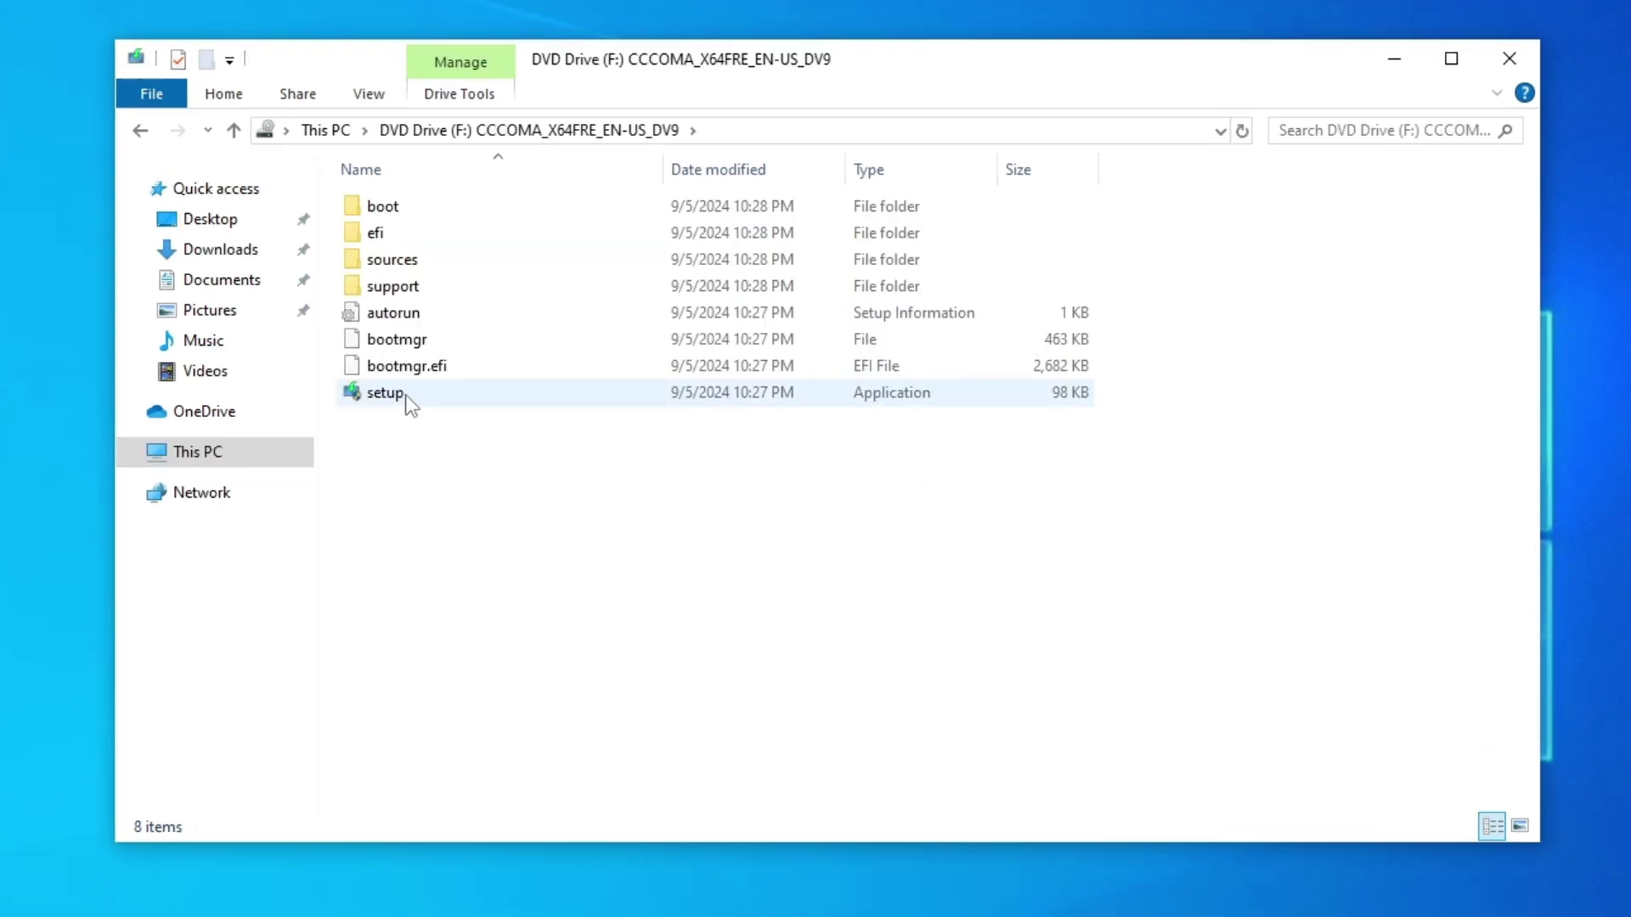
double_click(428, 389)
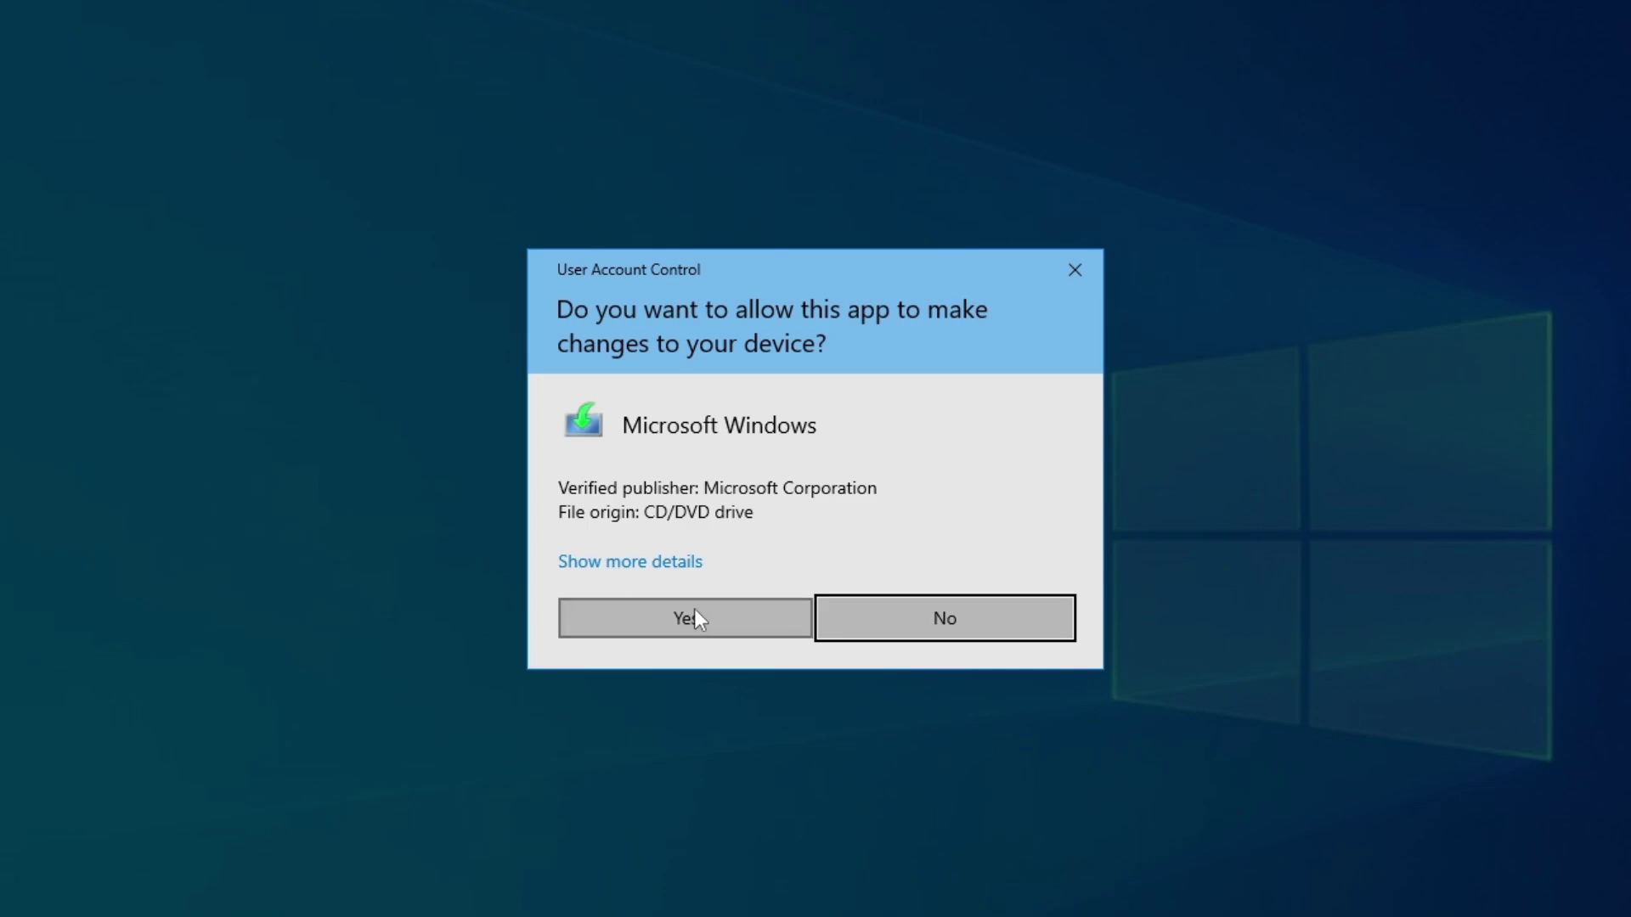
Step: Approve setup's UAC prompt, then quit from the Install Windows 11 screen
click(695, 618)
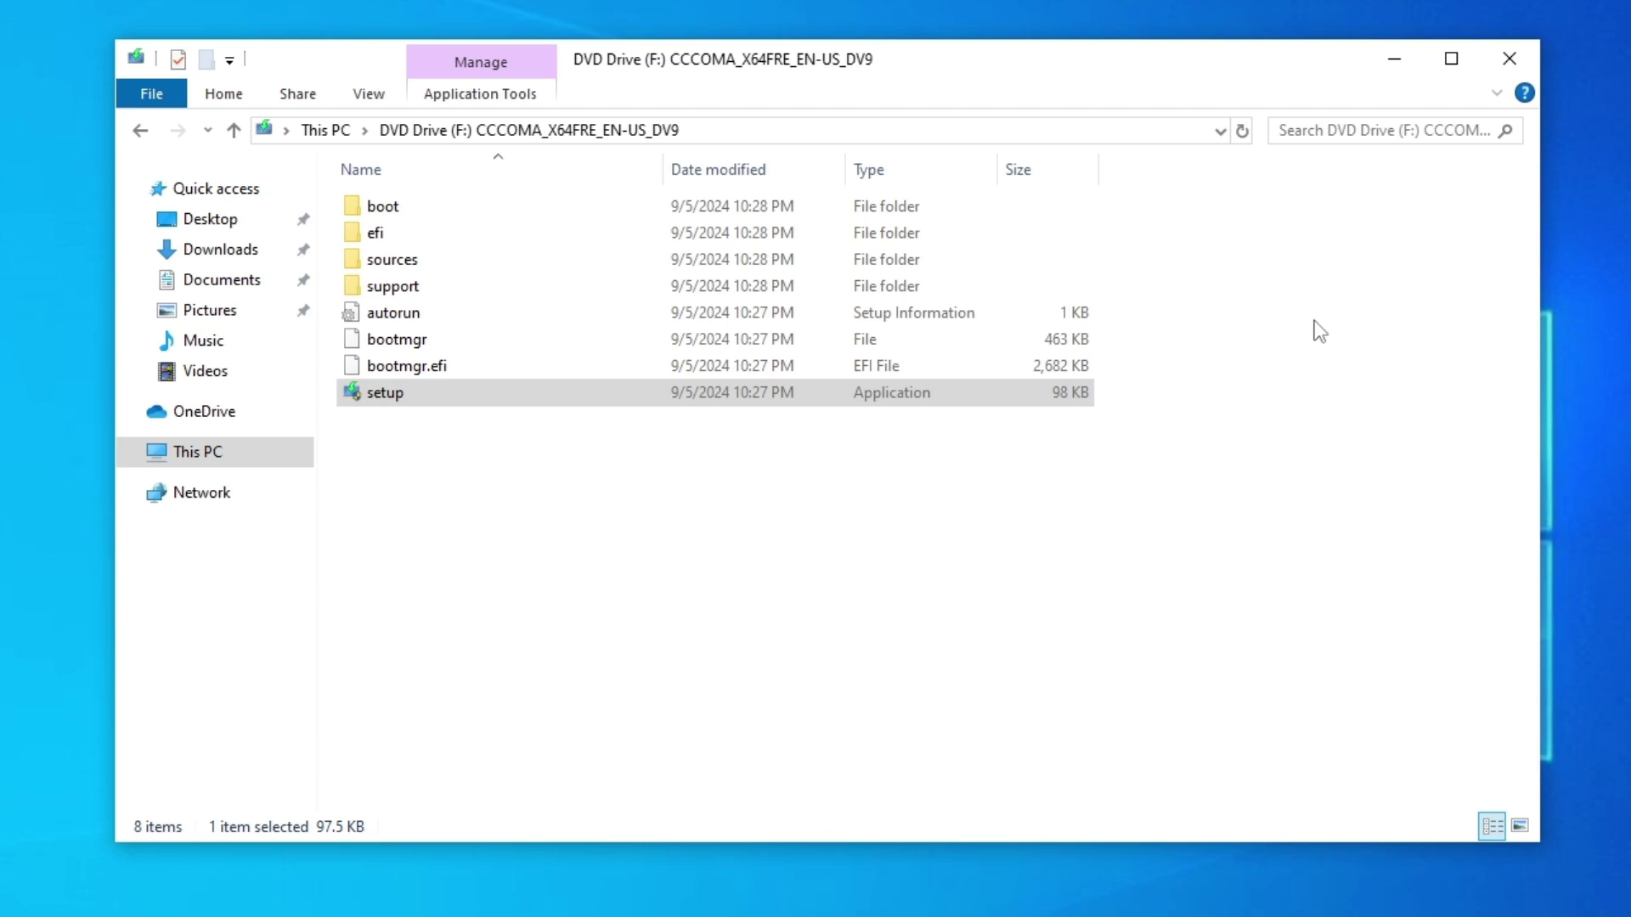
click(413, 390)
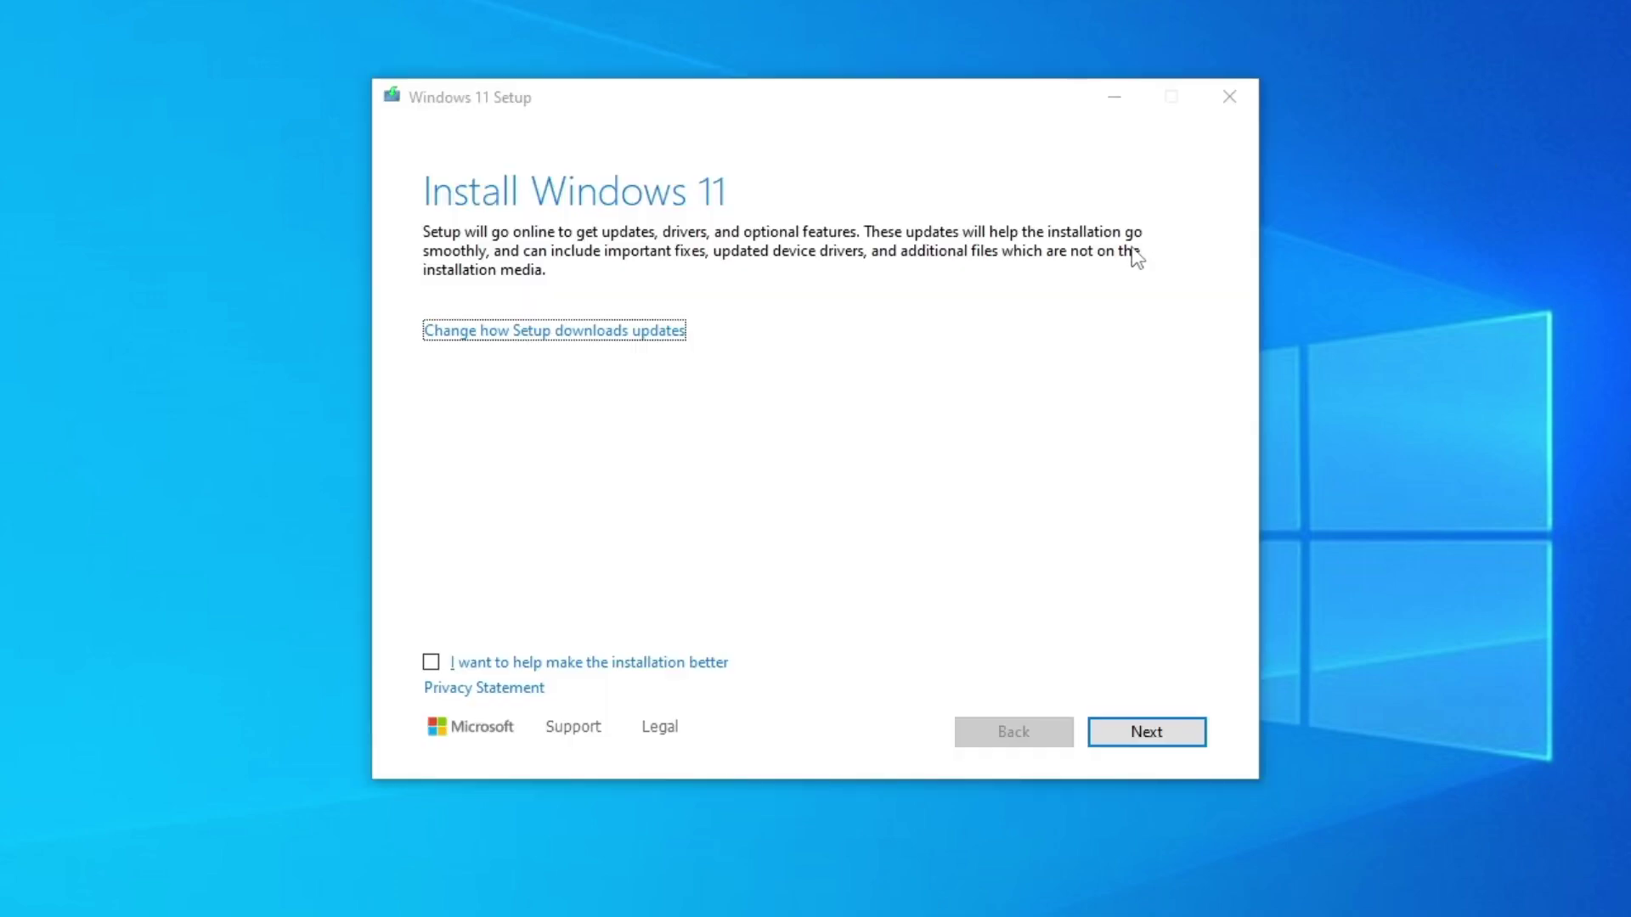
click(1235, 92)
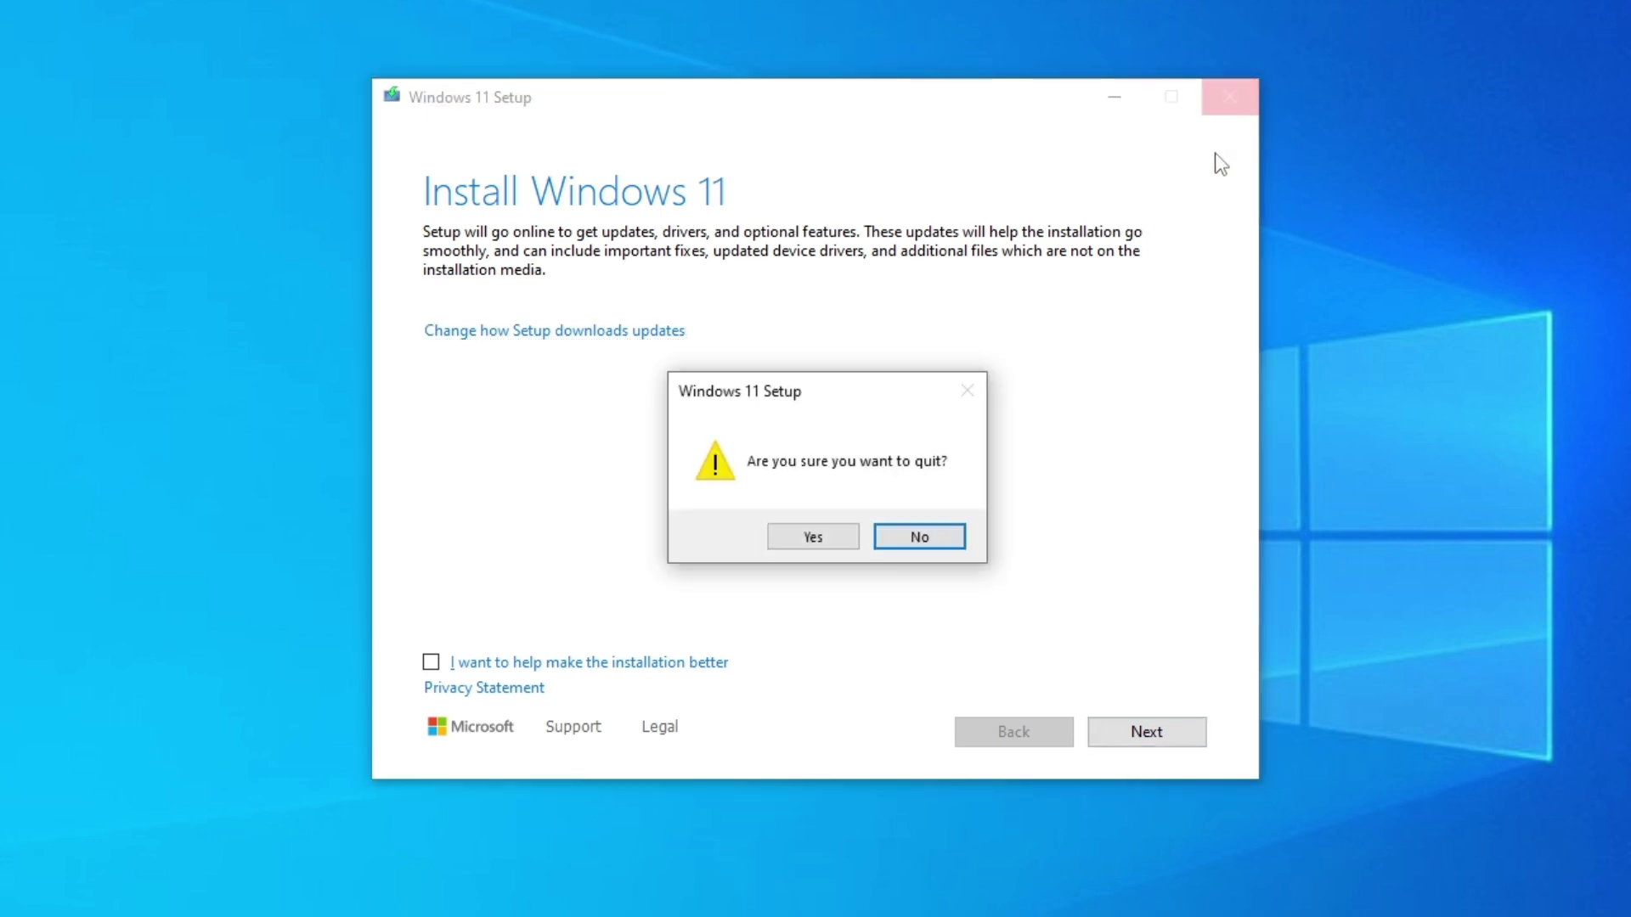
click(843, 542)
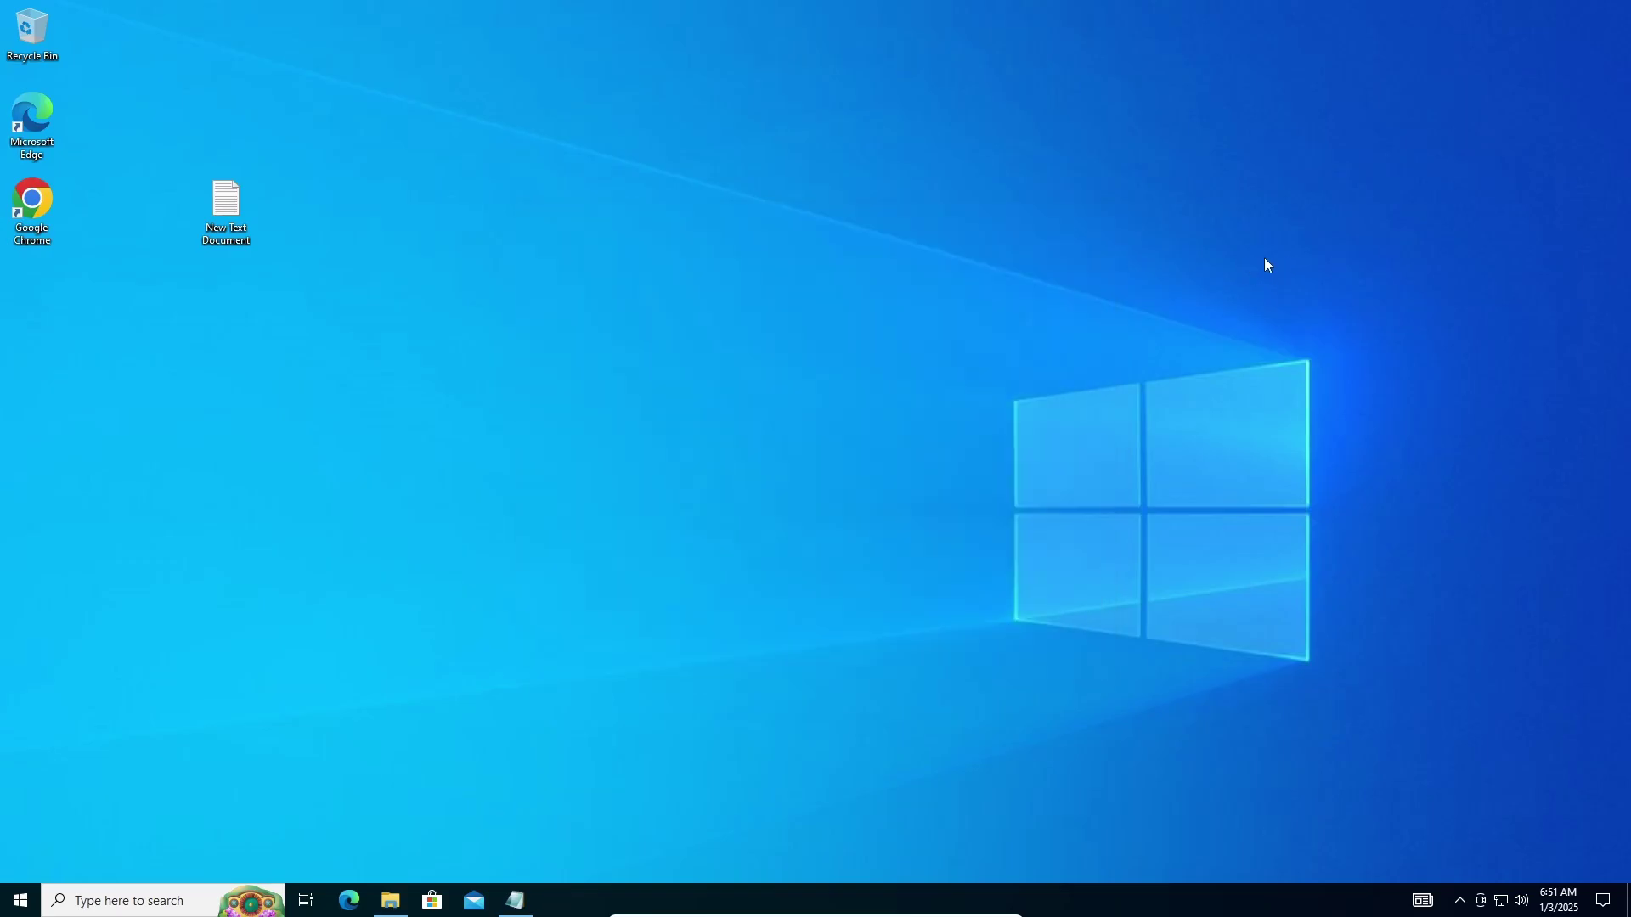
Step: Search 'Registry' in Start and run Registry Editor as administrator
click(21, 900)
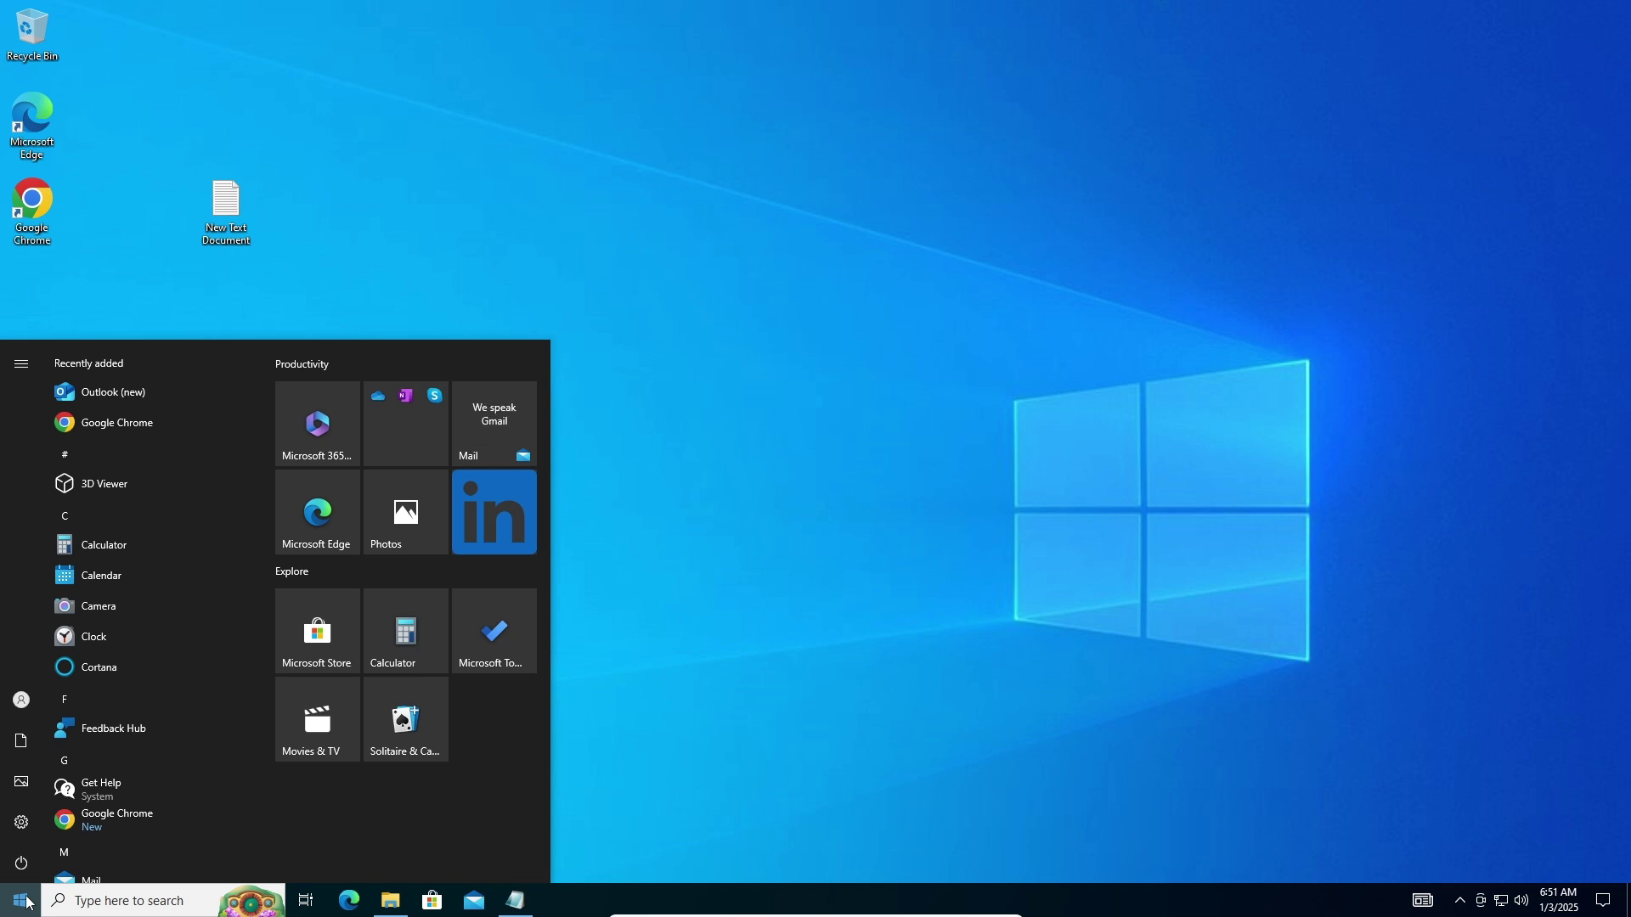
text(Registry)
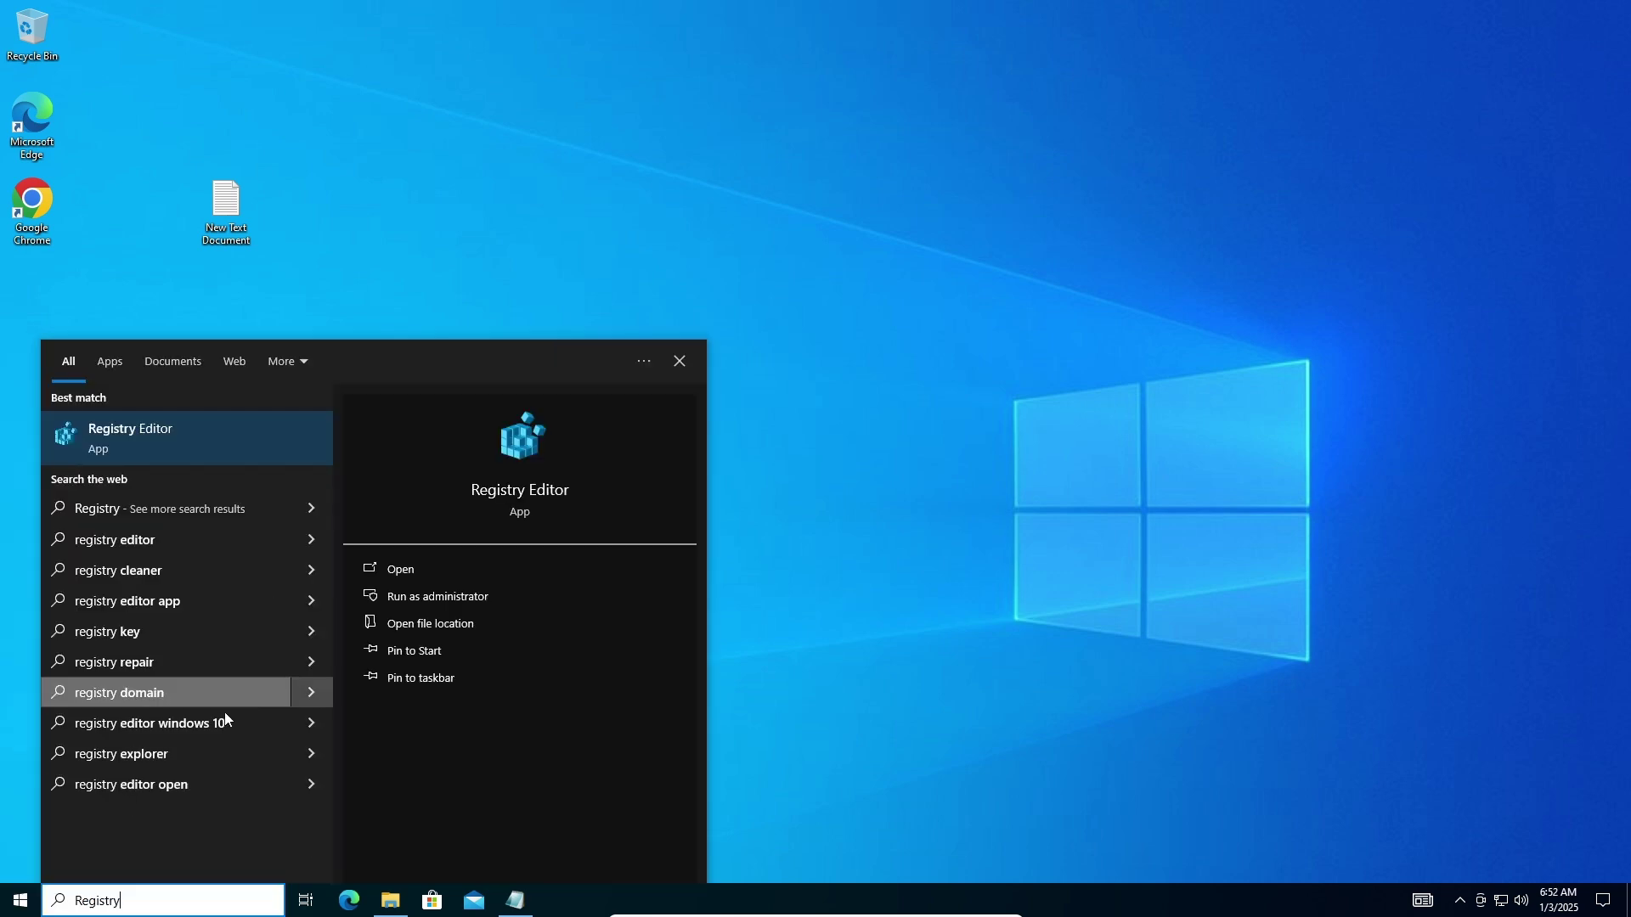
right_click(264, 432)
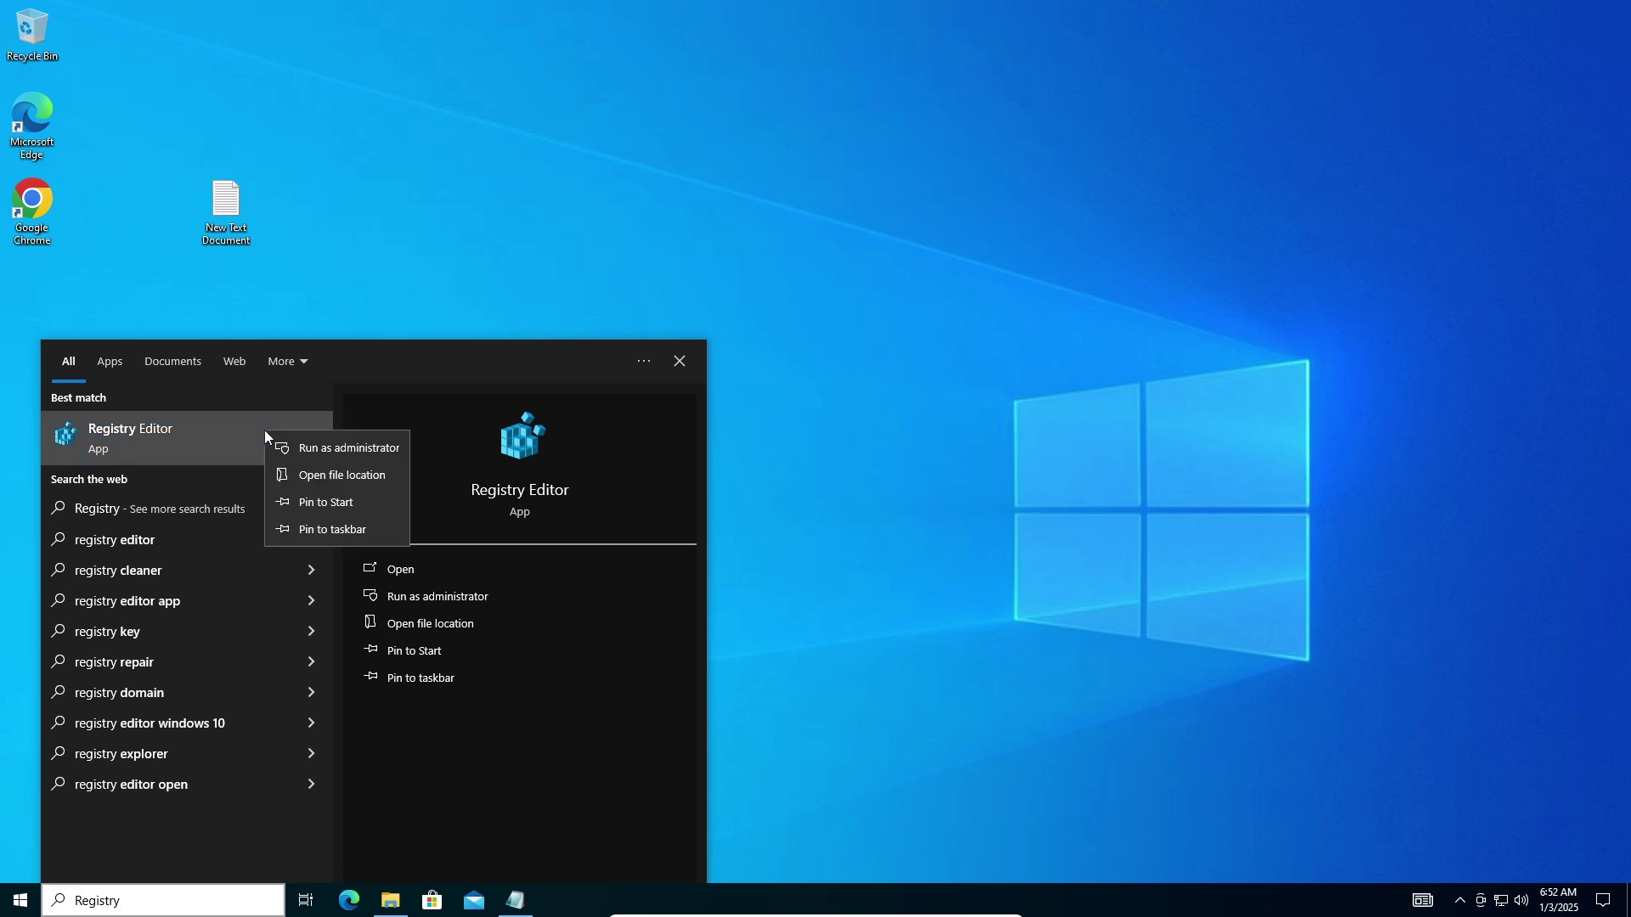
click(403, 448)
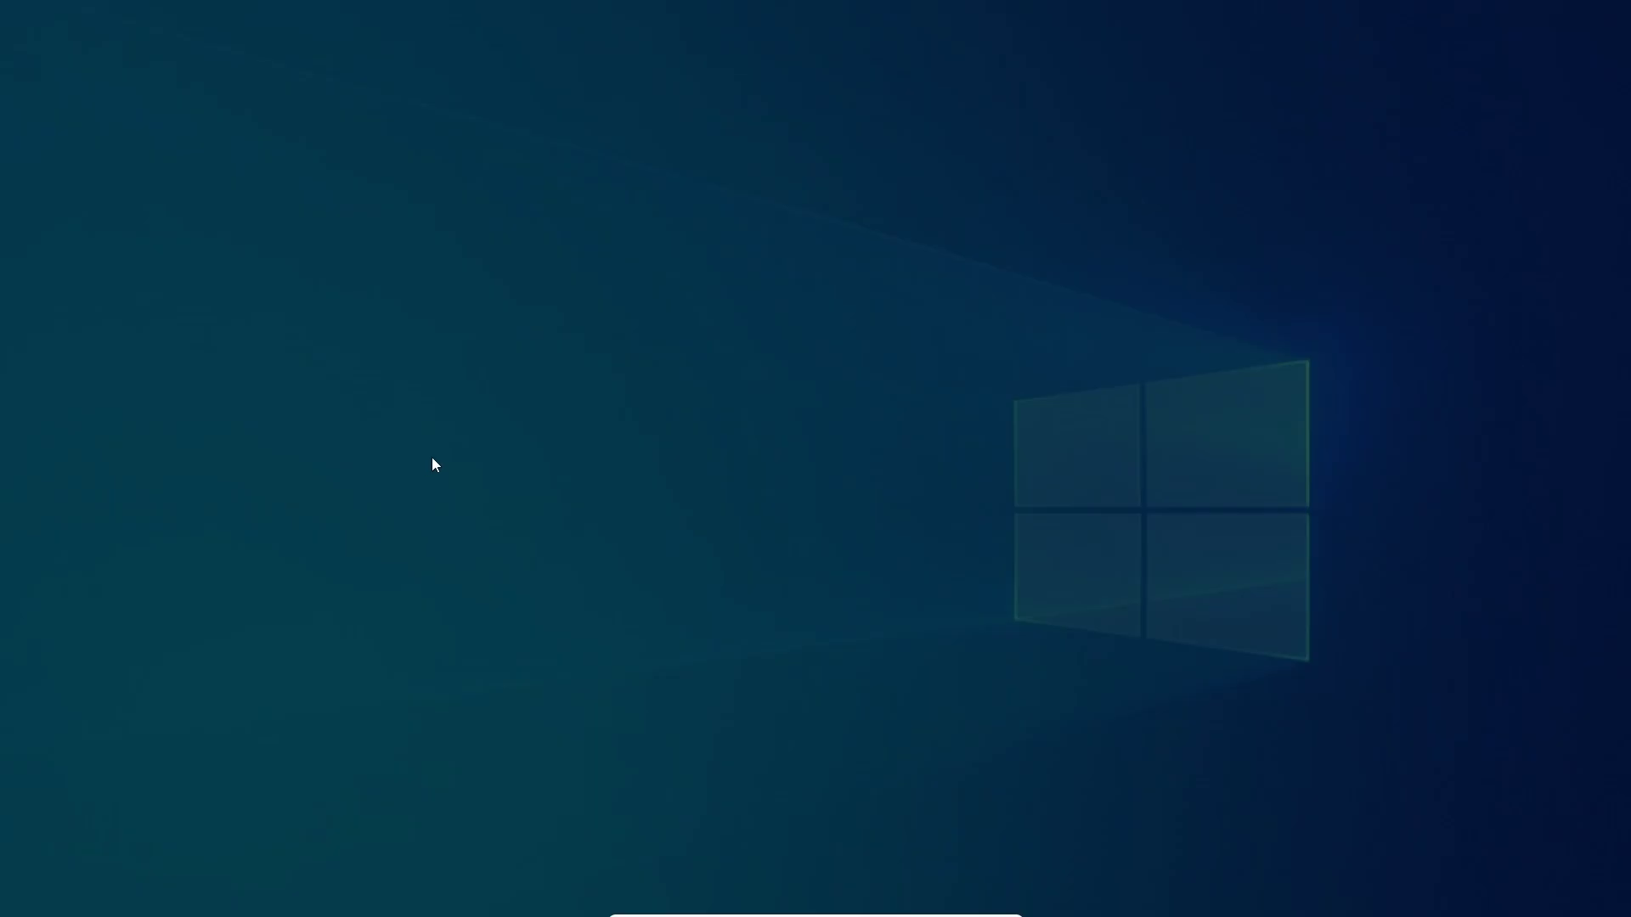
Step: Approve elevation and expand HKEY_LOCAL_MACHINE\SYSTEM\Setup\MoSetup to show Tracking and Volatile
click(771, 564)
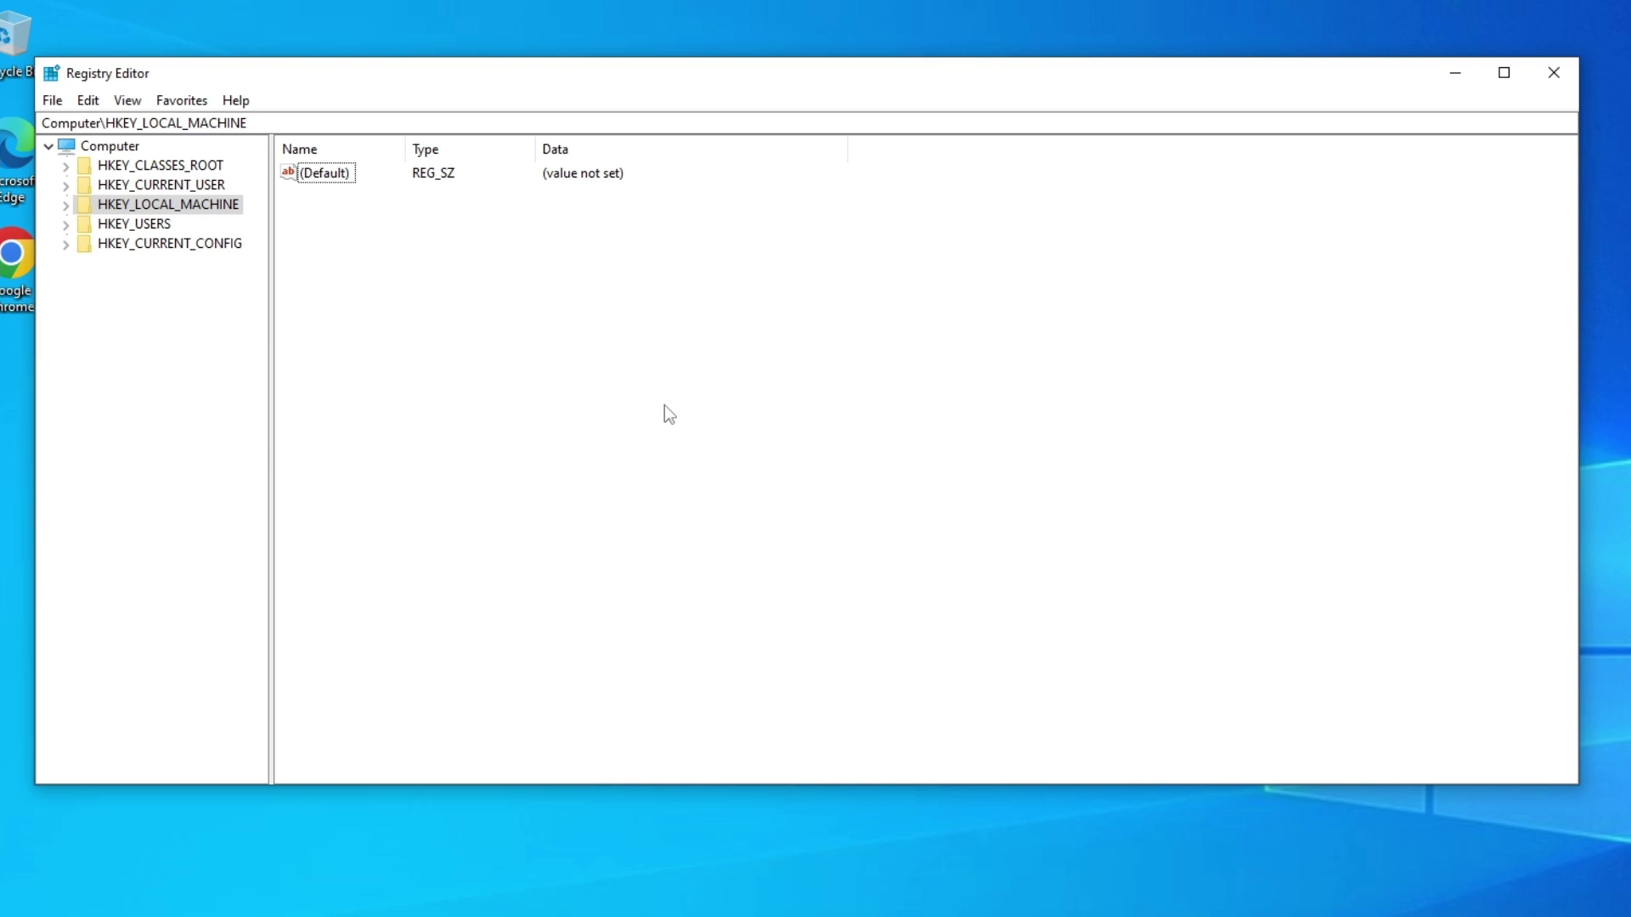
click(96, 210)
click(66, 206)
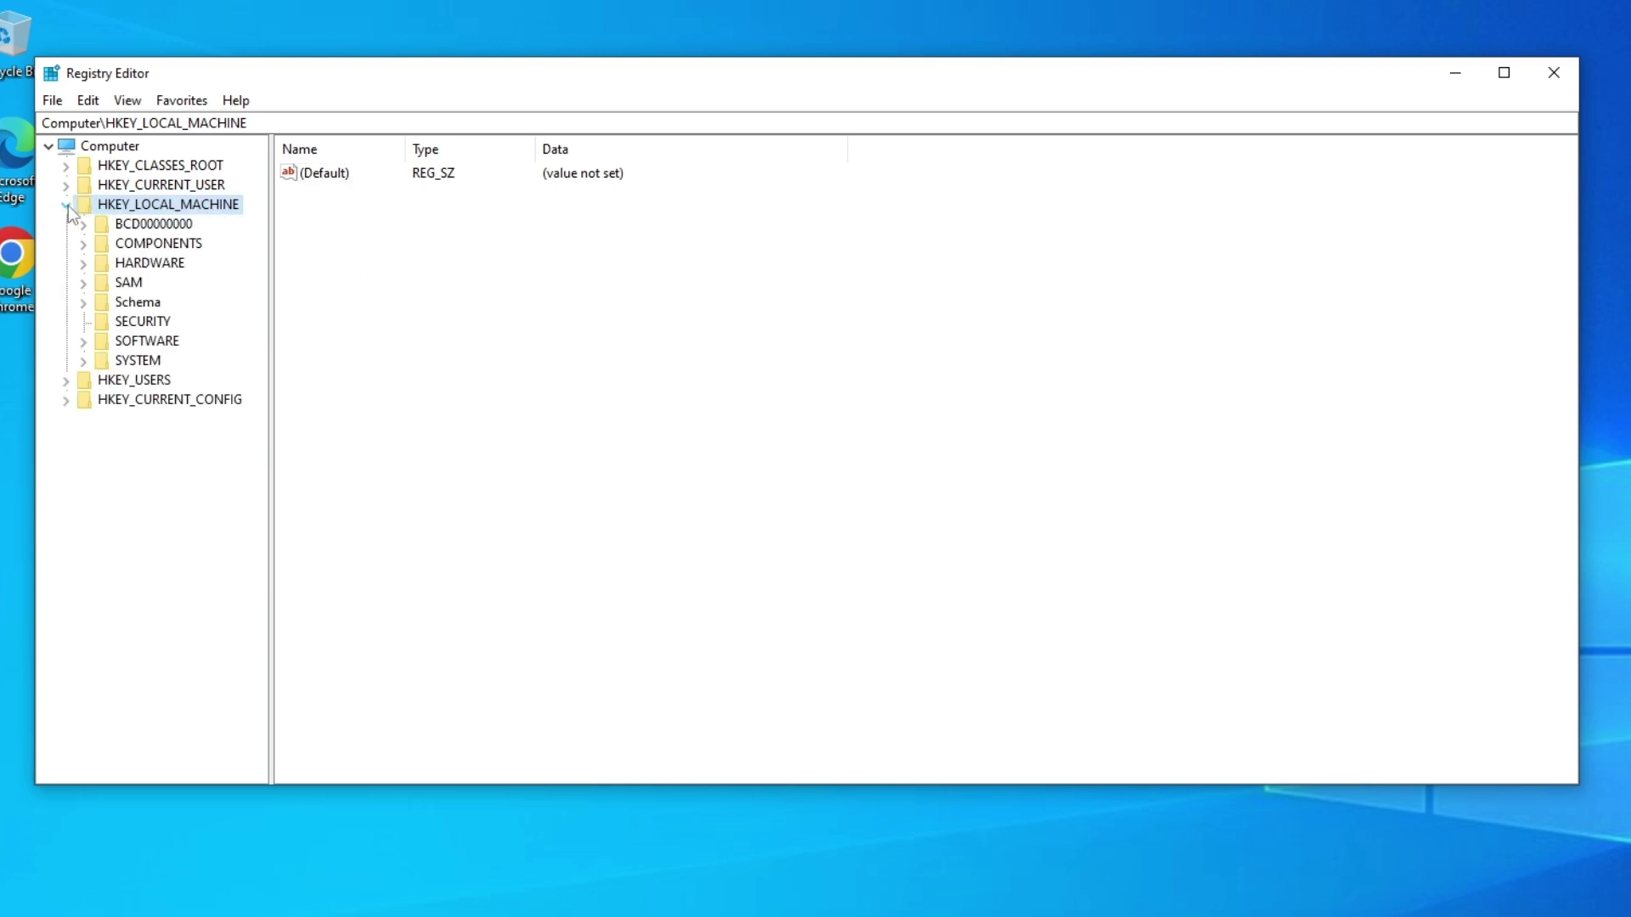
click(131, 361)
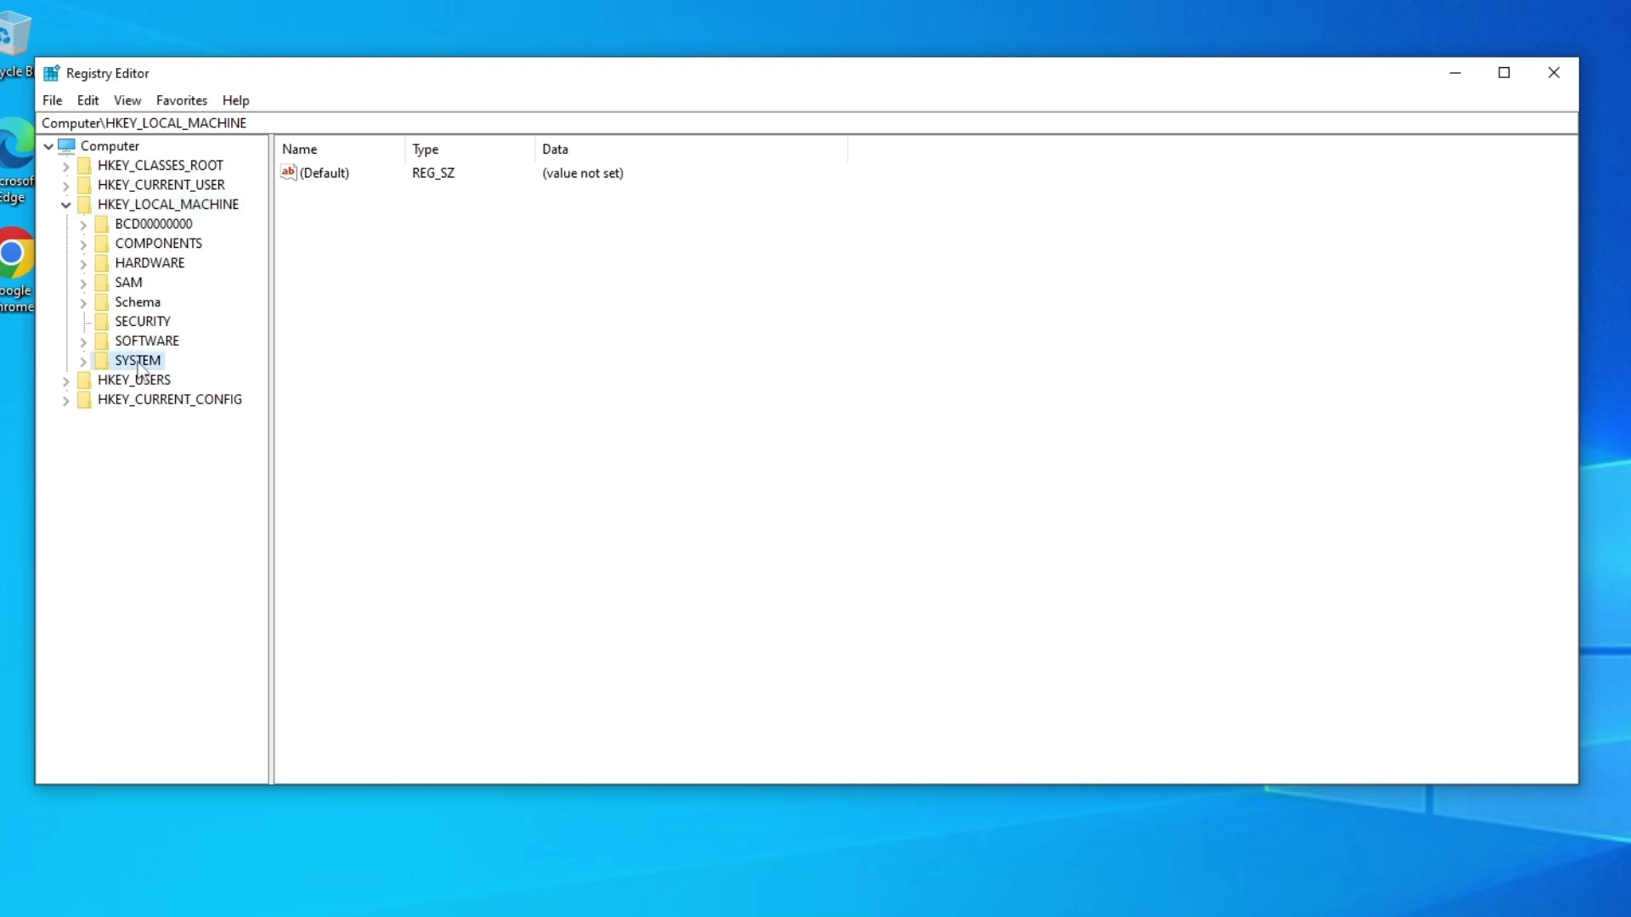
click(82, 361)
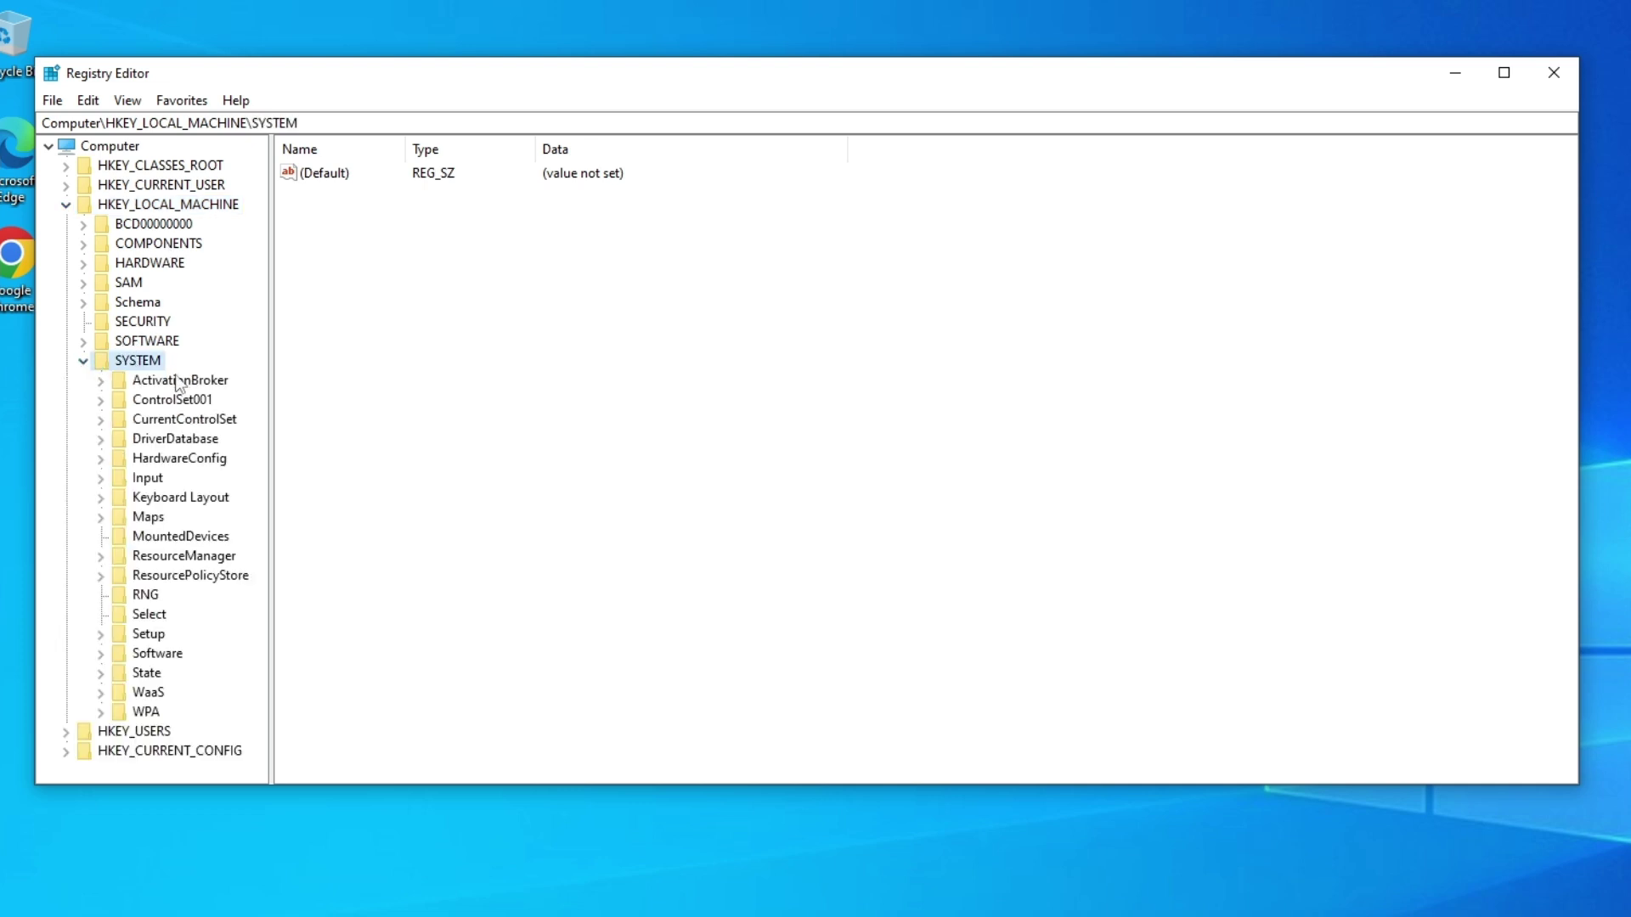
click(120, 636)
click(102, 635)
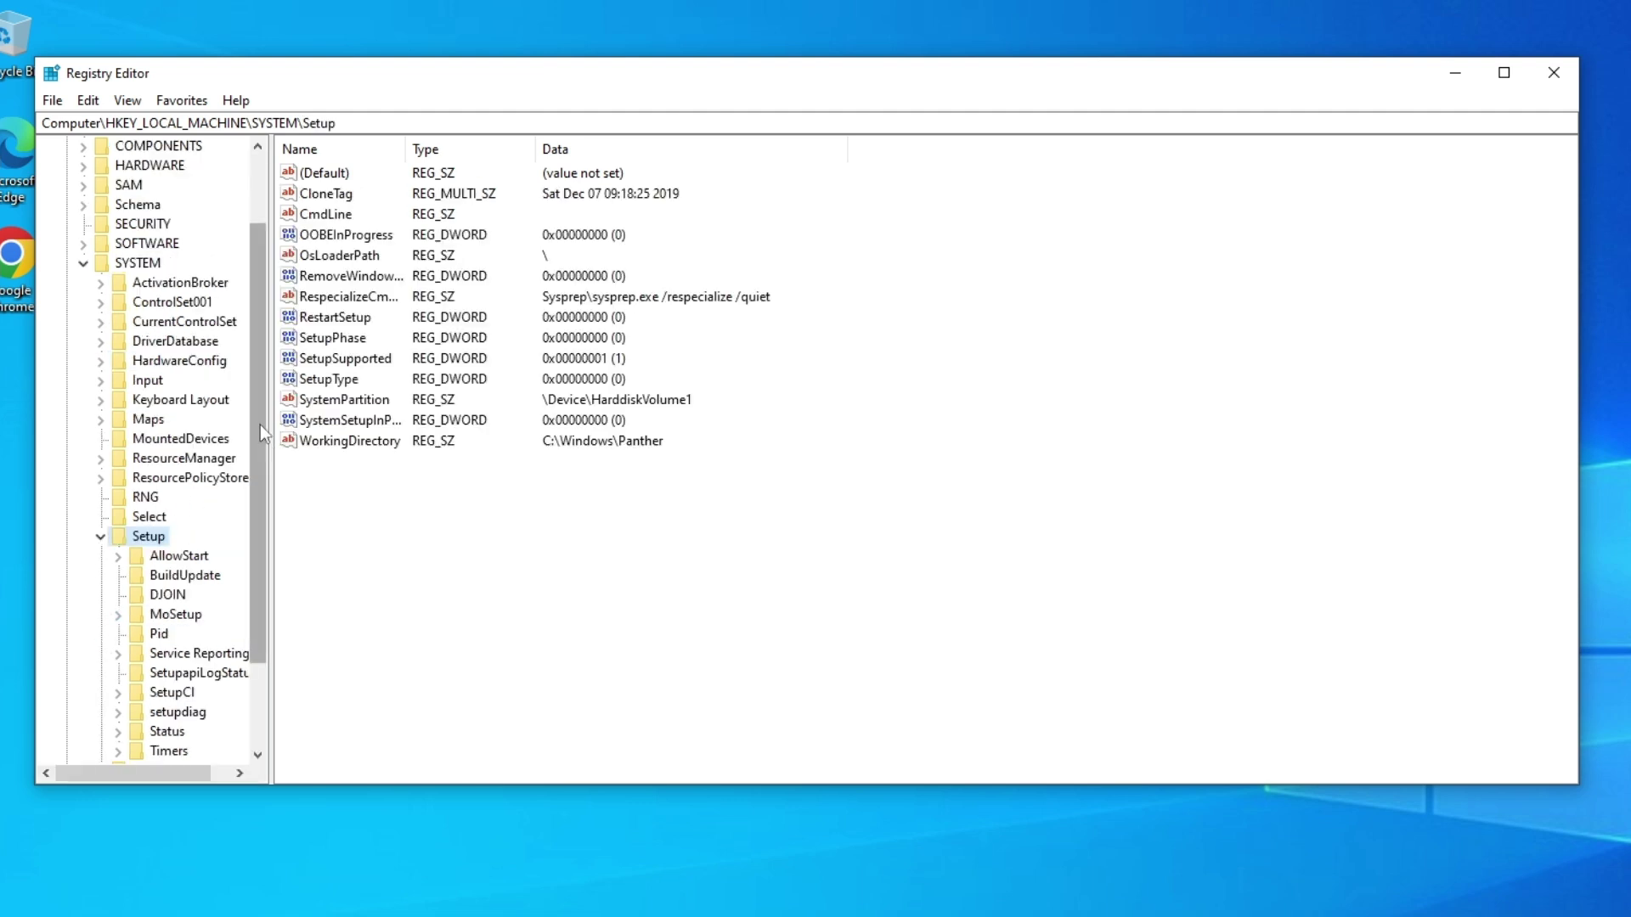
drag(253, 267, 260, 351)
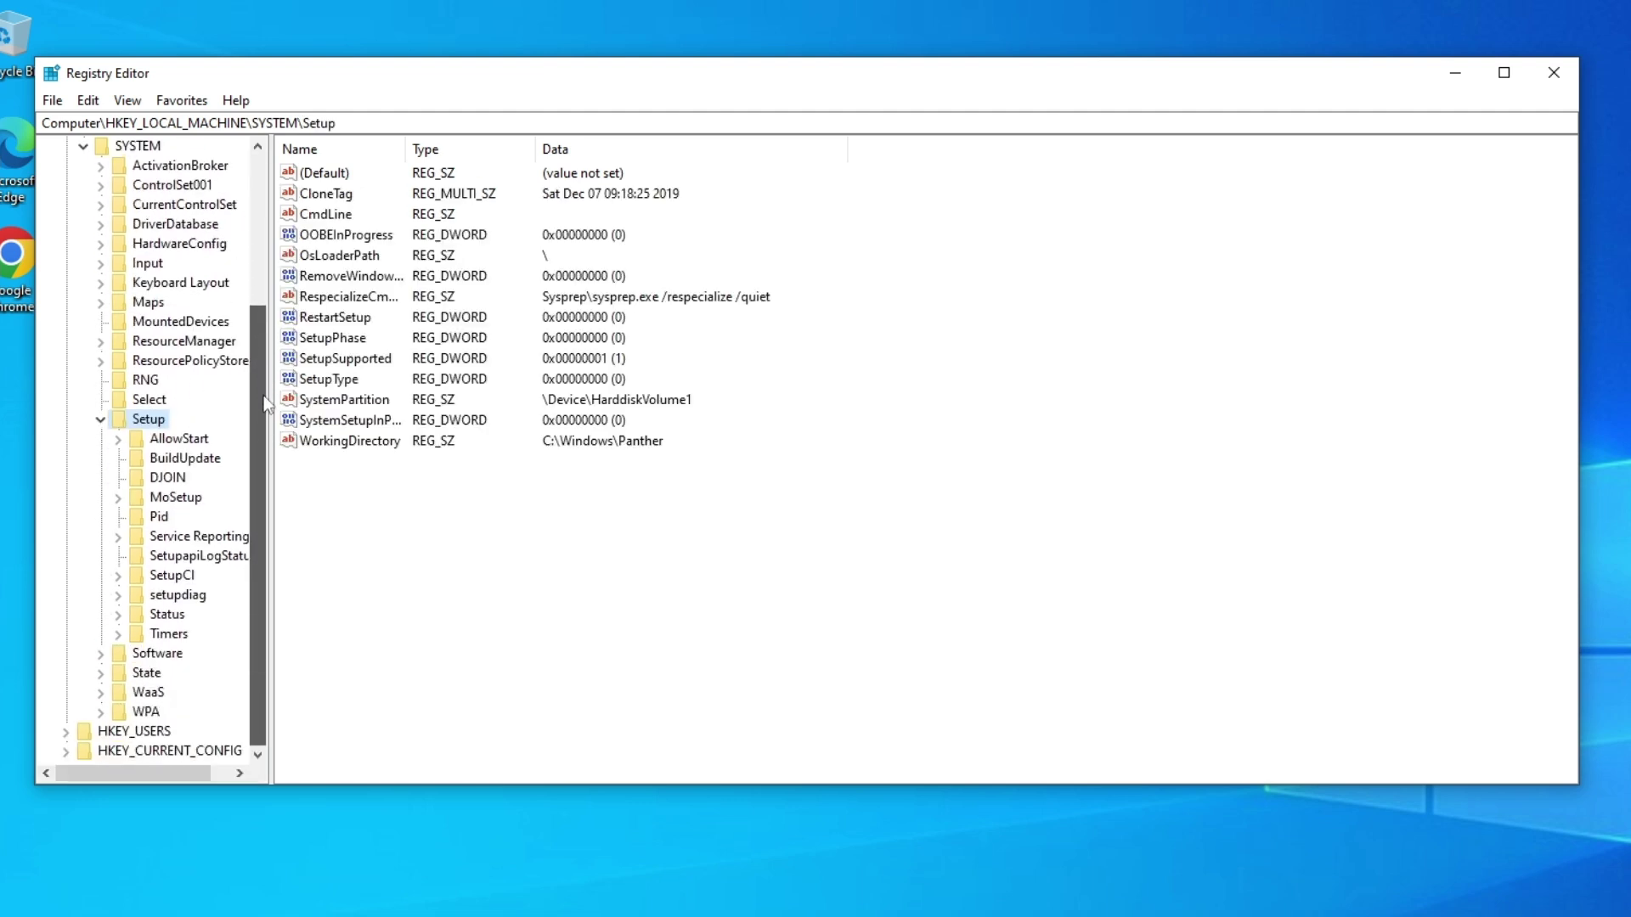
click(163, 498)
click(117, 499)
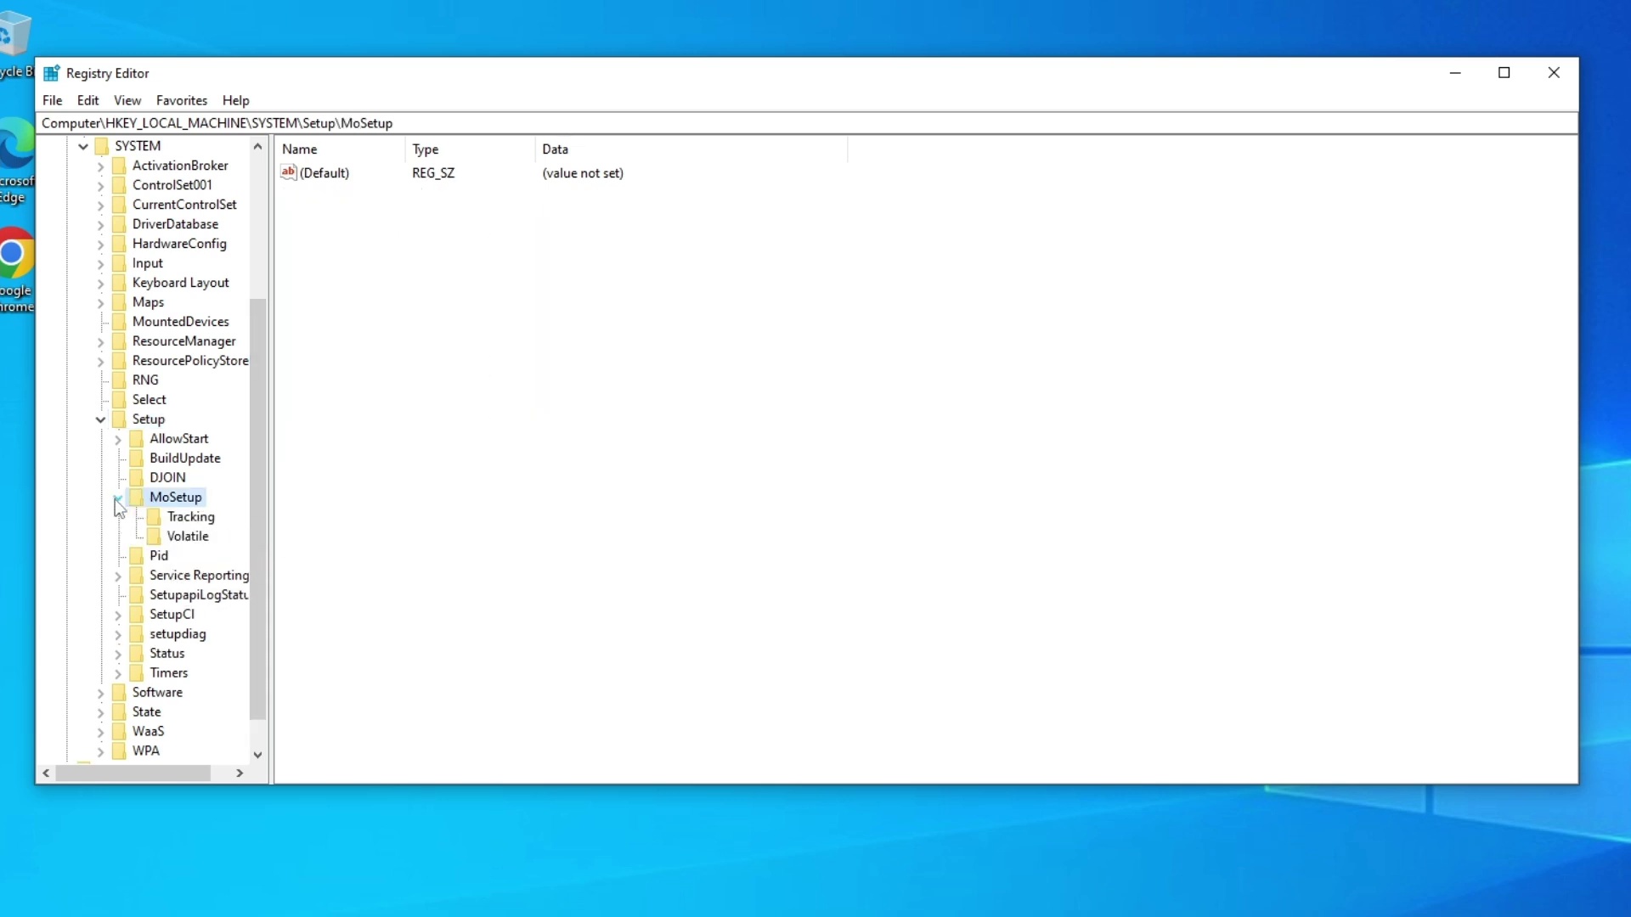
Step: Create DWORD (32-bit) value AllowUpgradesWithUnsupportedTPMOrCPU in MoSetup and widen the Name column
right_click(524, 309)
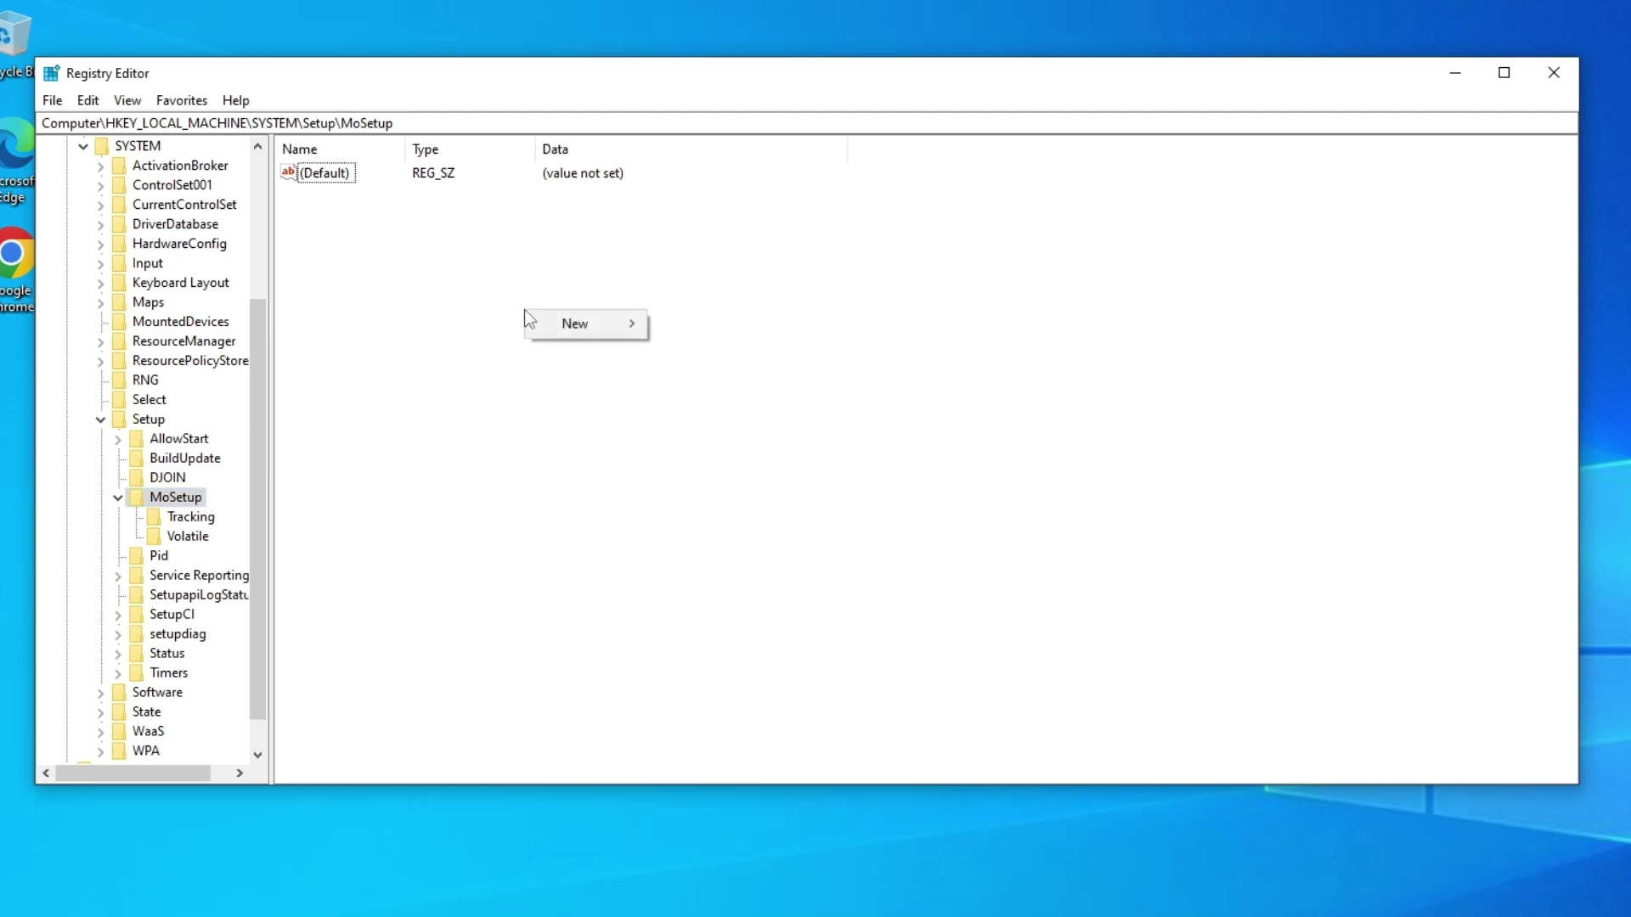
mouse_move(586, 323)
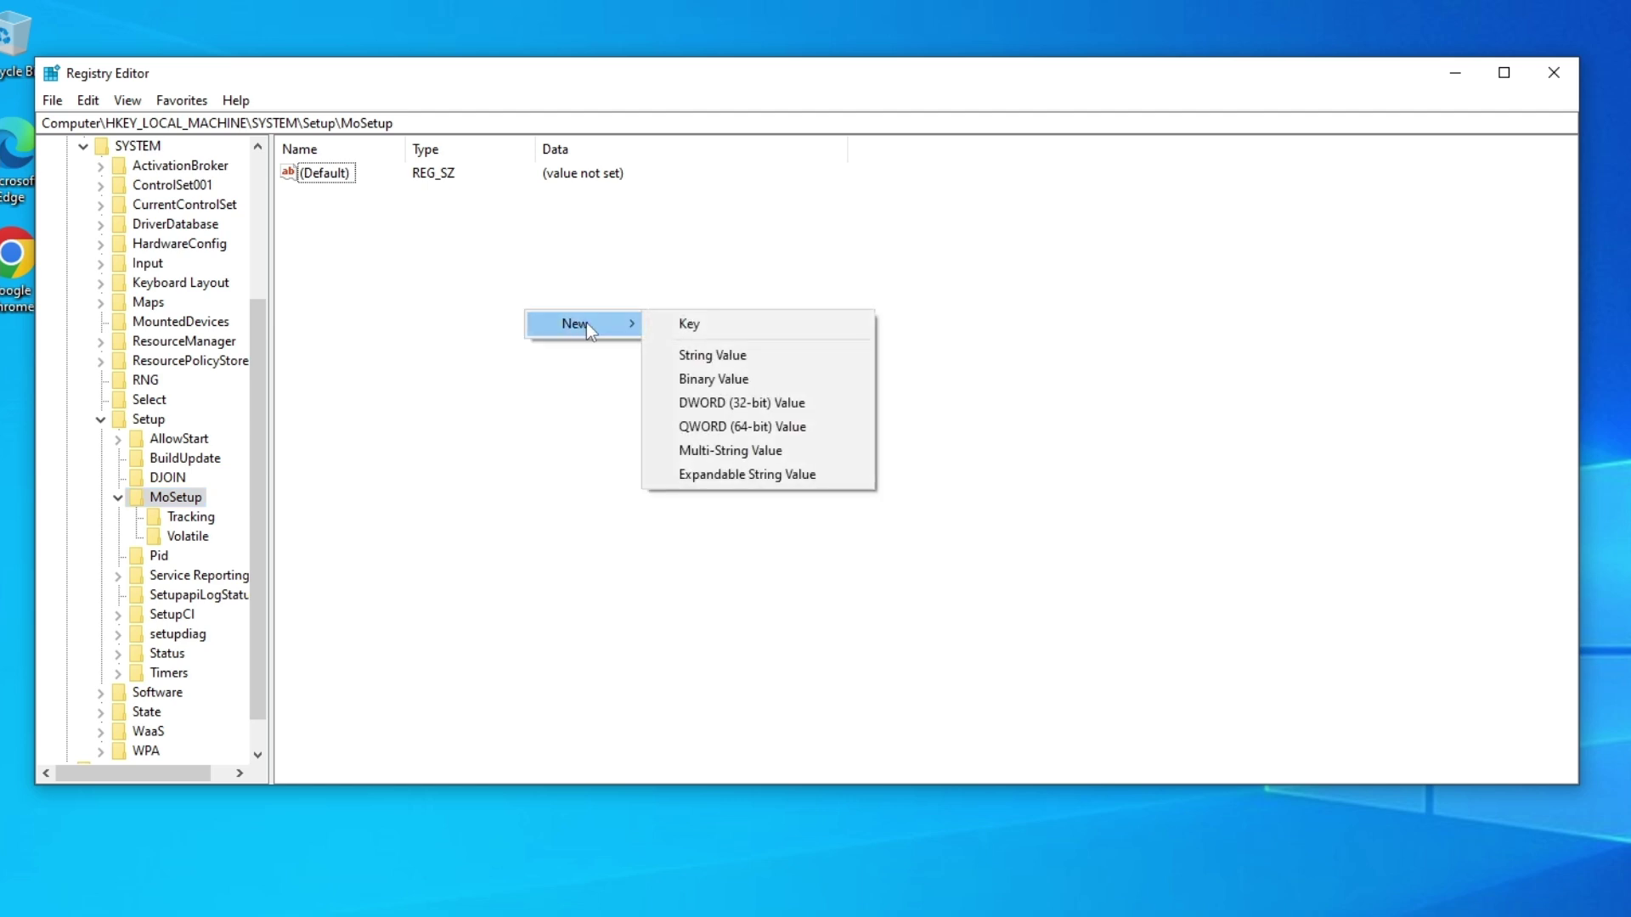
click(846, 401)
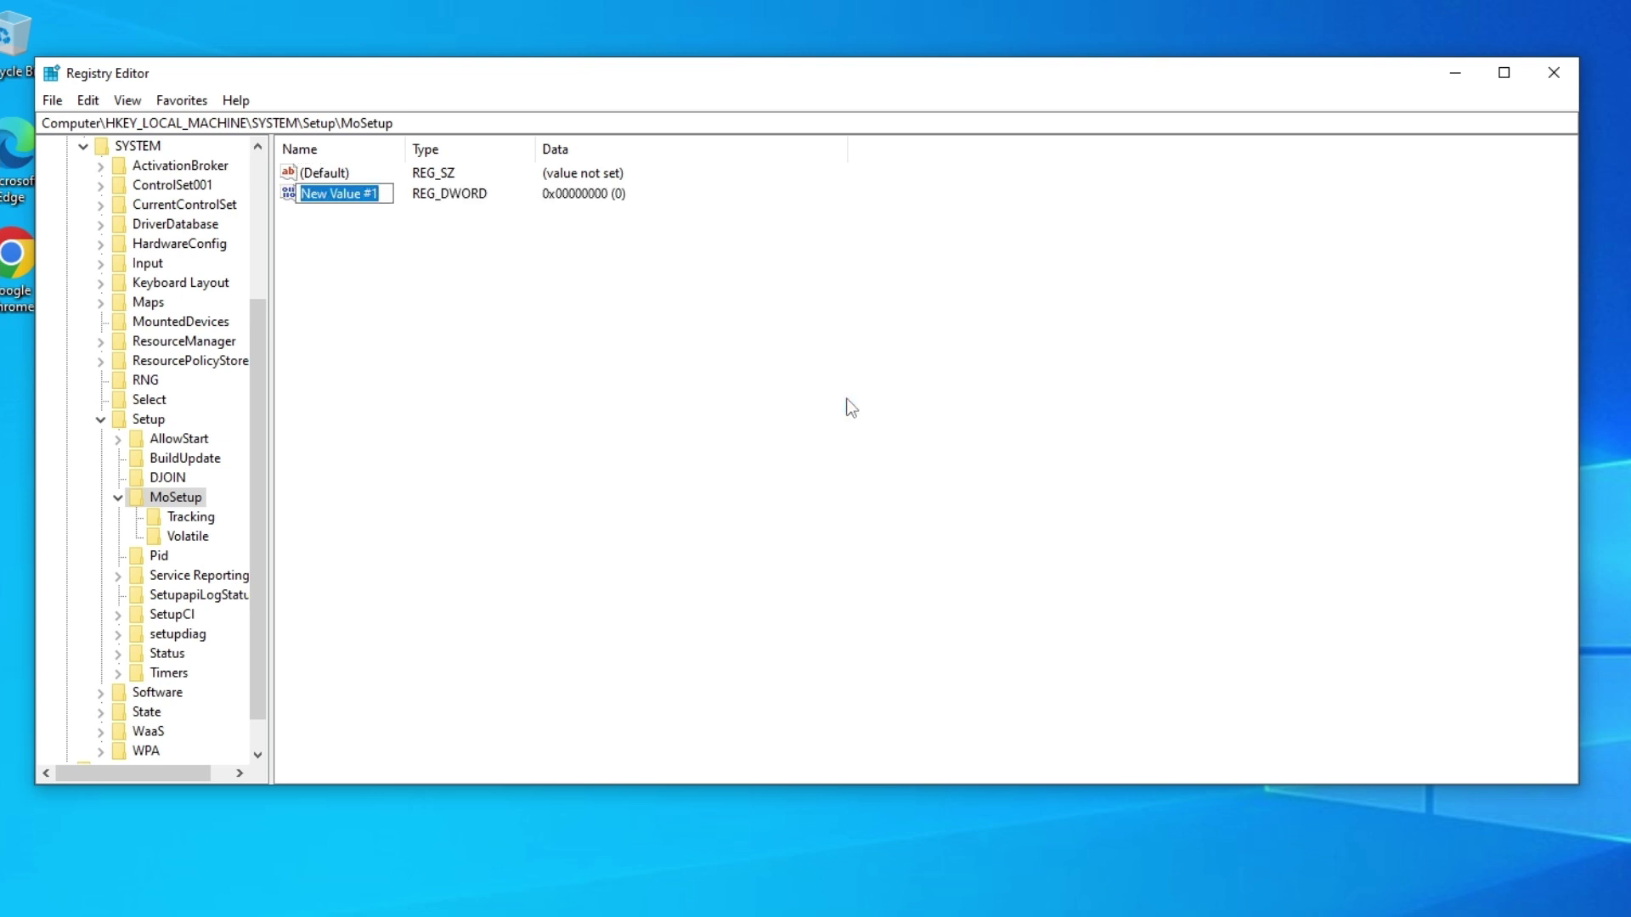
right_click(361, 185)
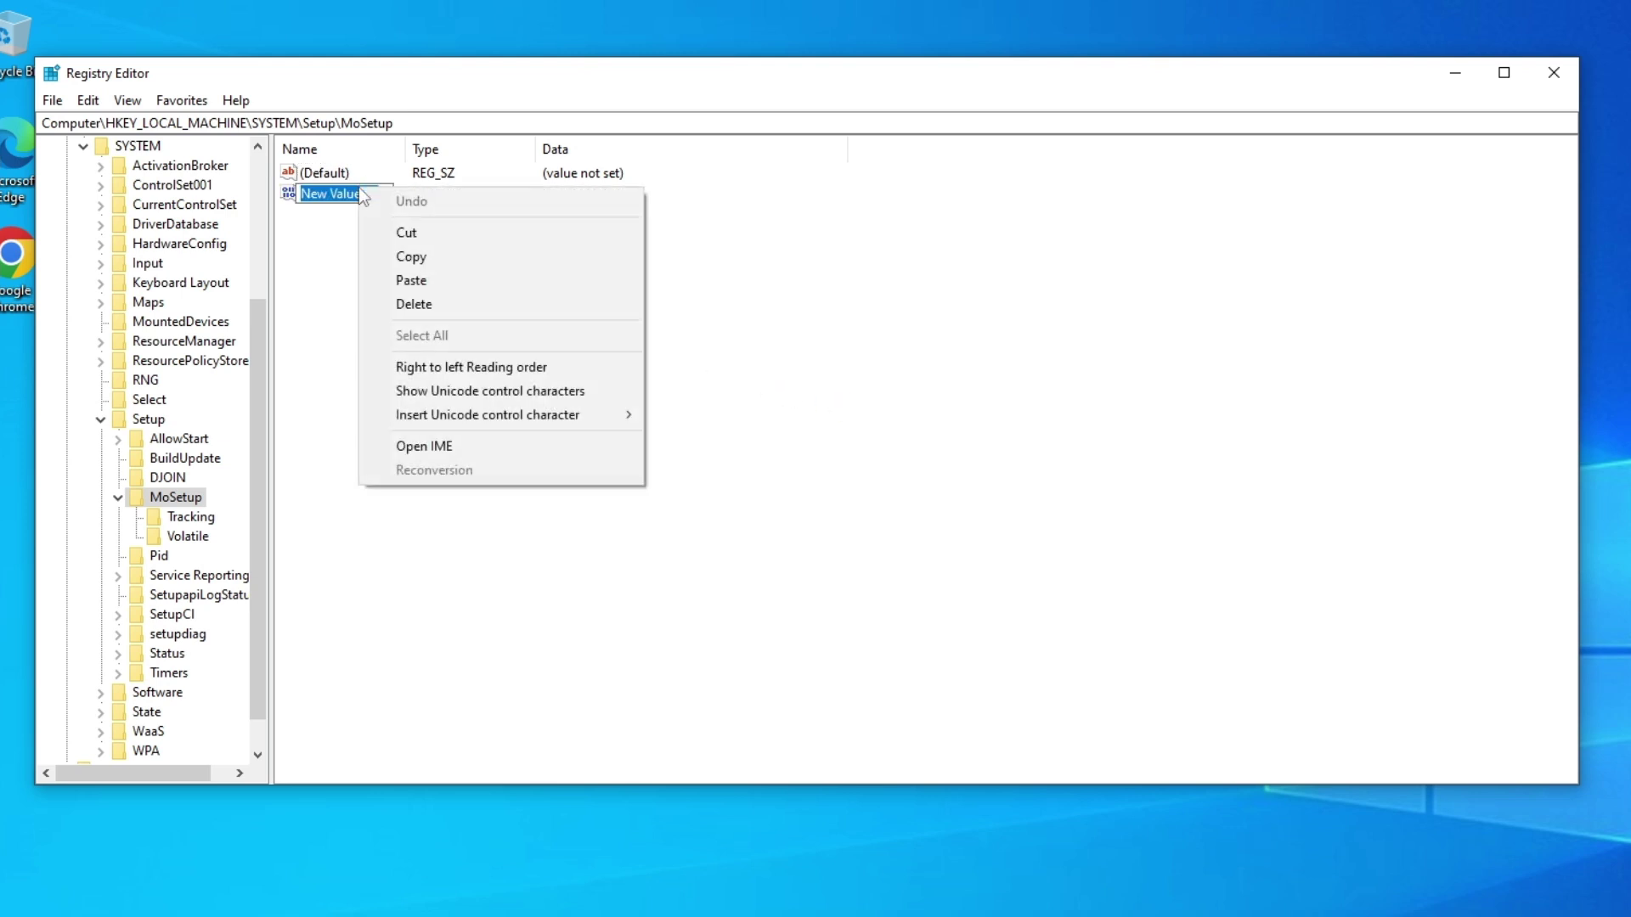
click(595, 280)
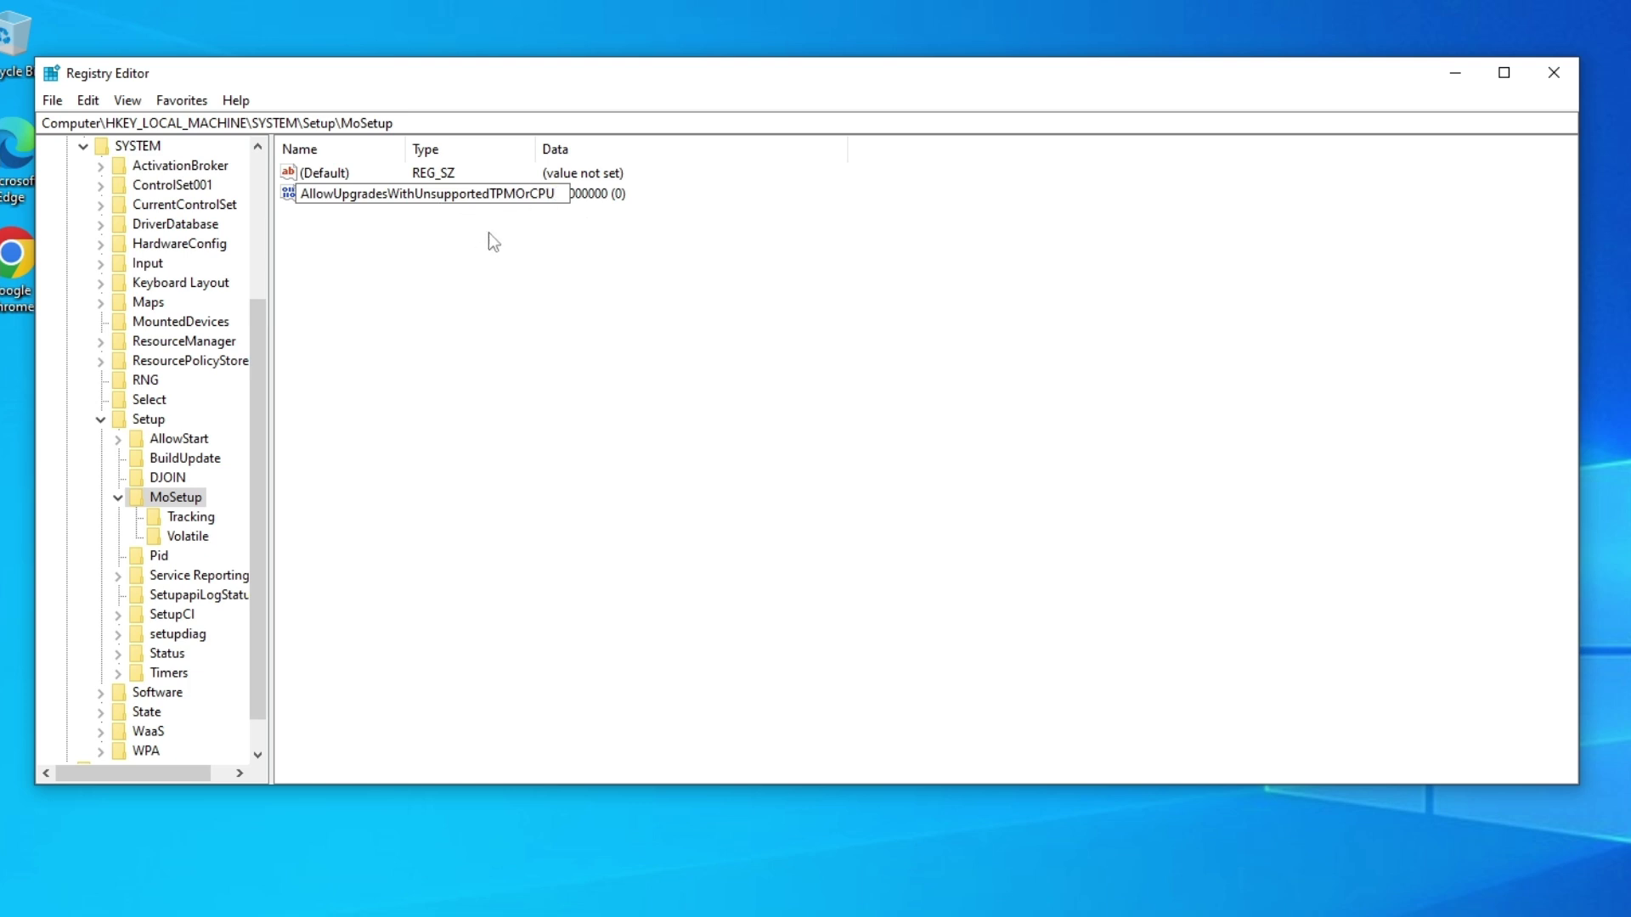
key(Return)
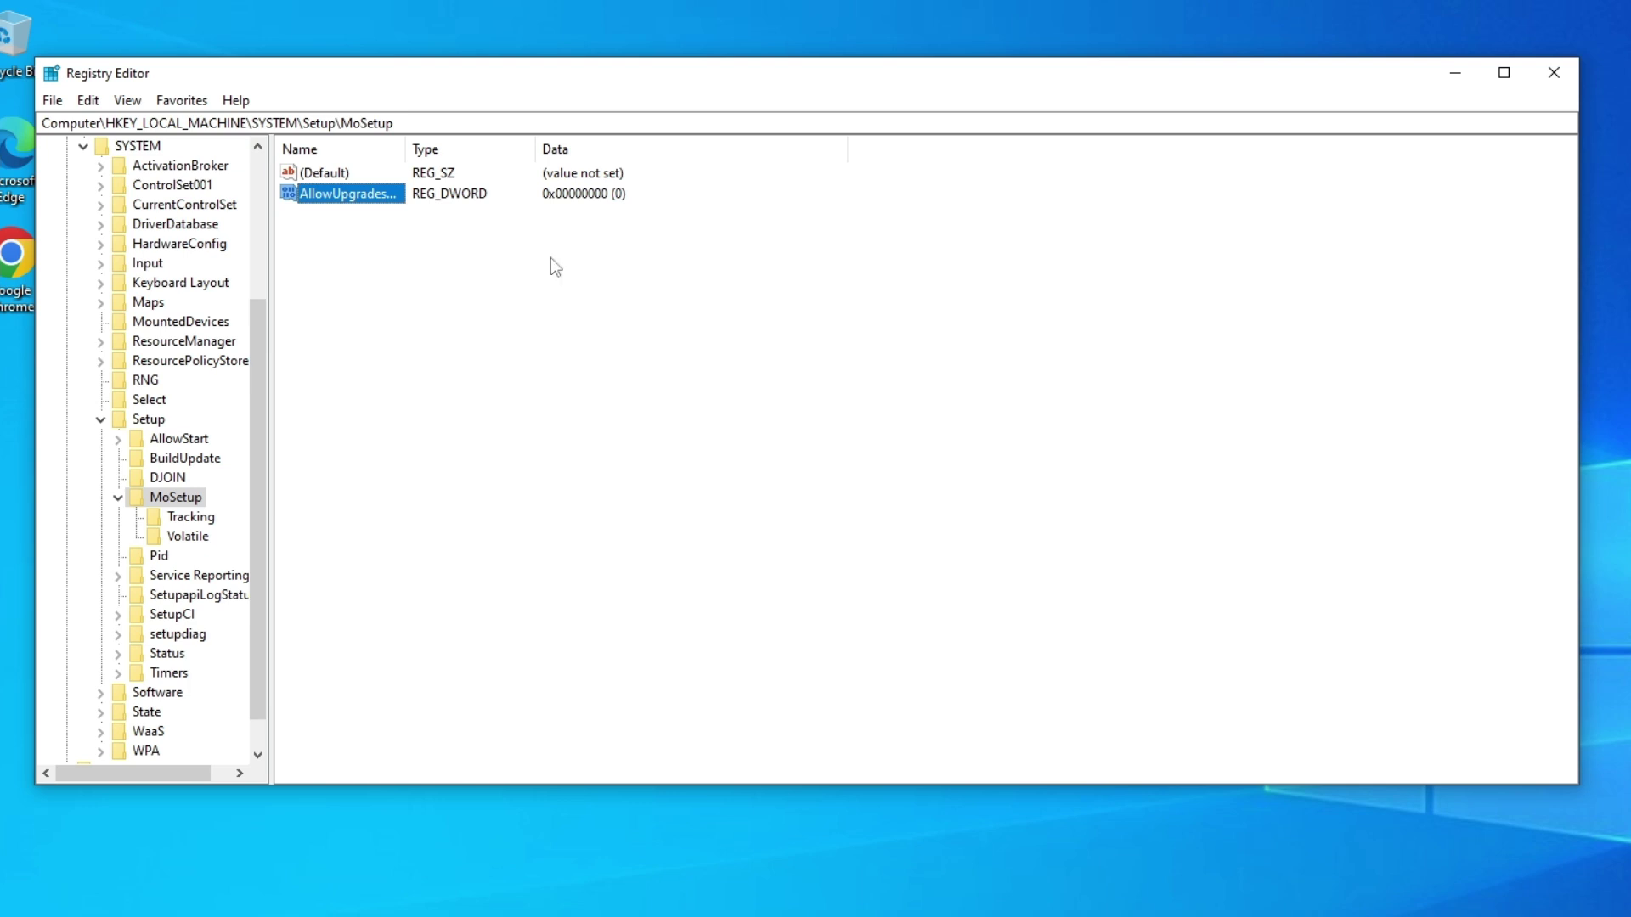
drag(406, 150, 643, 146)
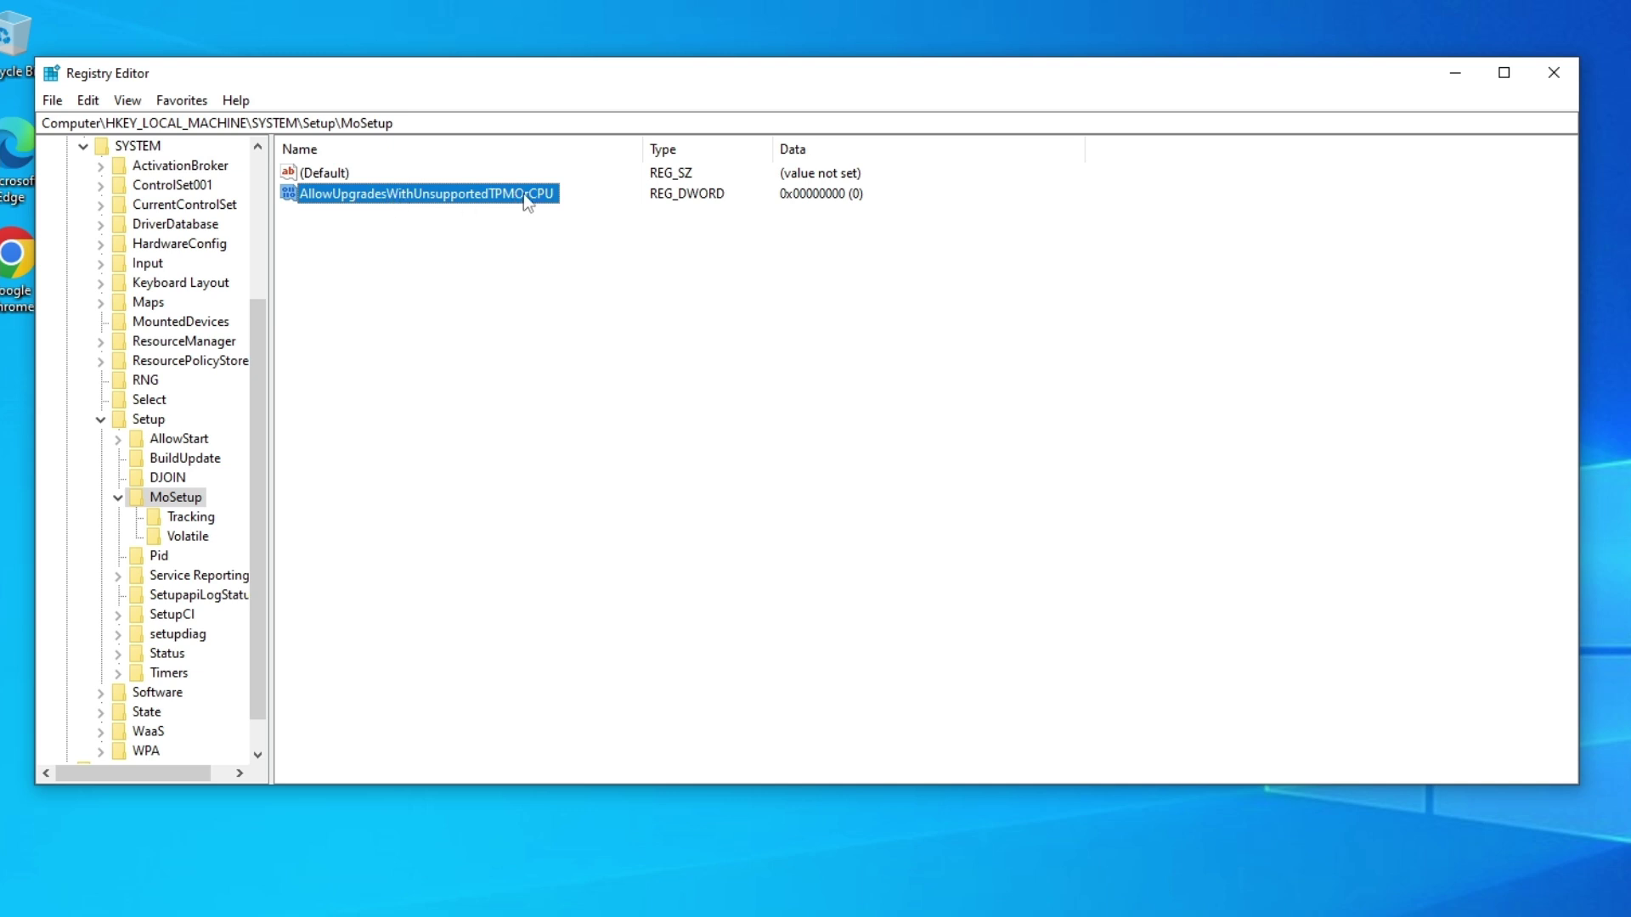
Step: Set AllowUpgradesWithUnsupportedTPMOrCPU's value data to 1
click(537, 262)
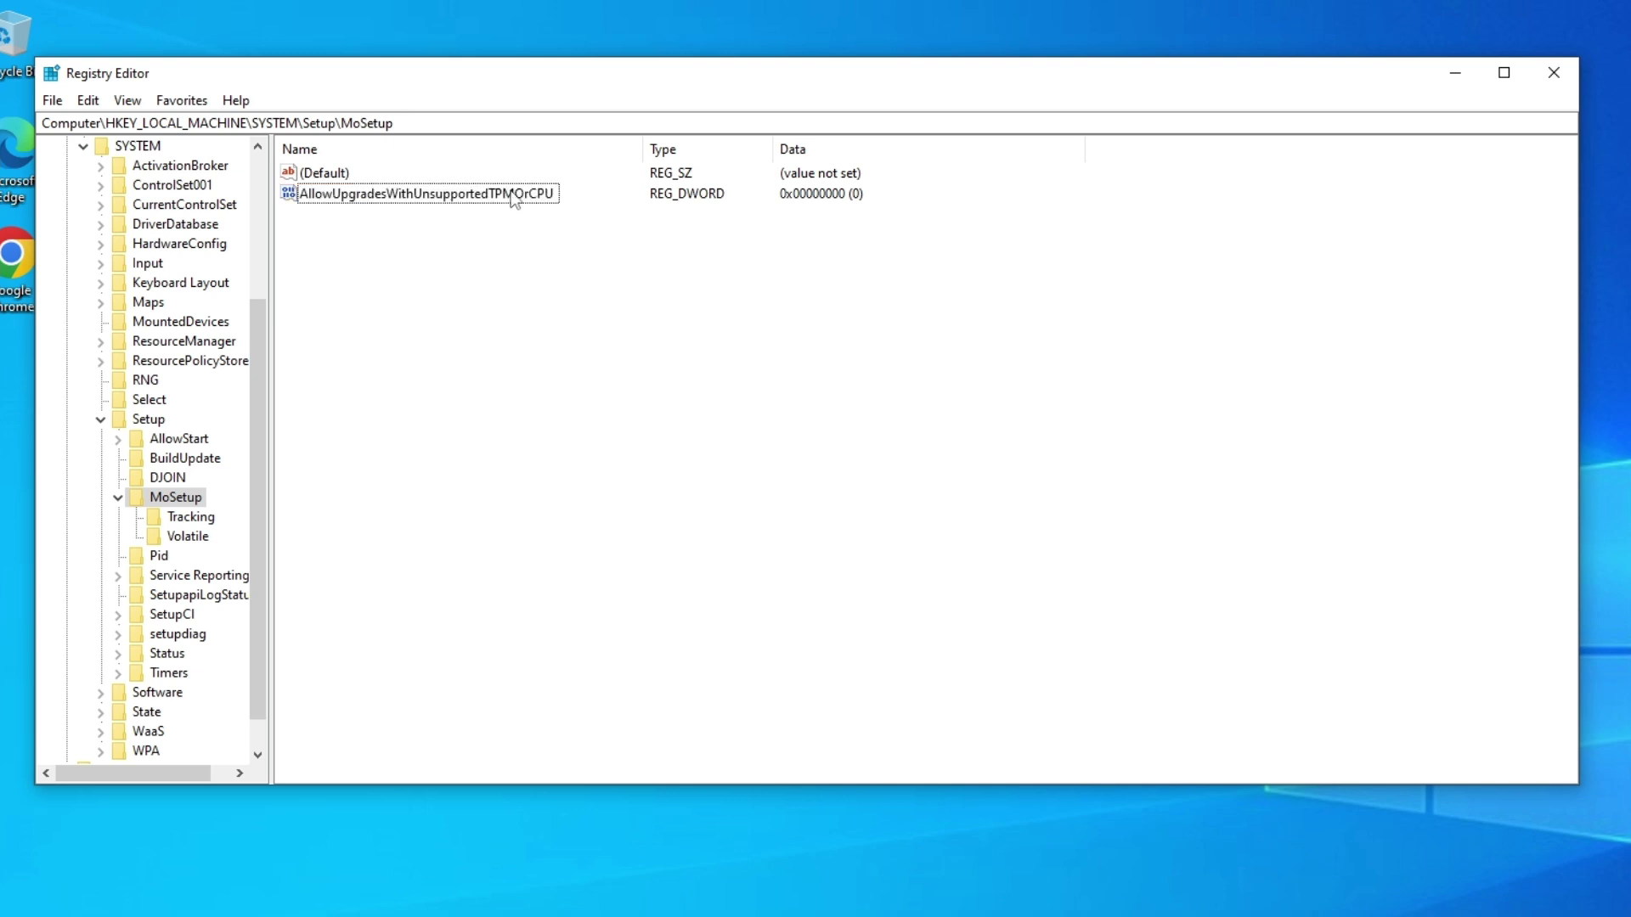
double_click(513, 194)
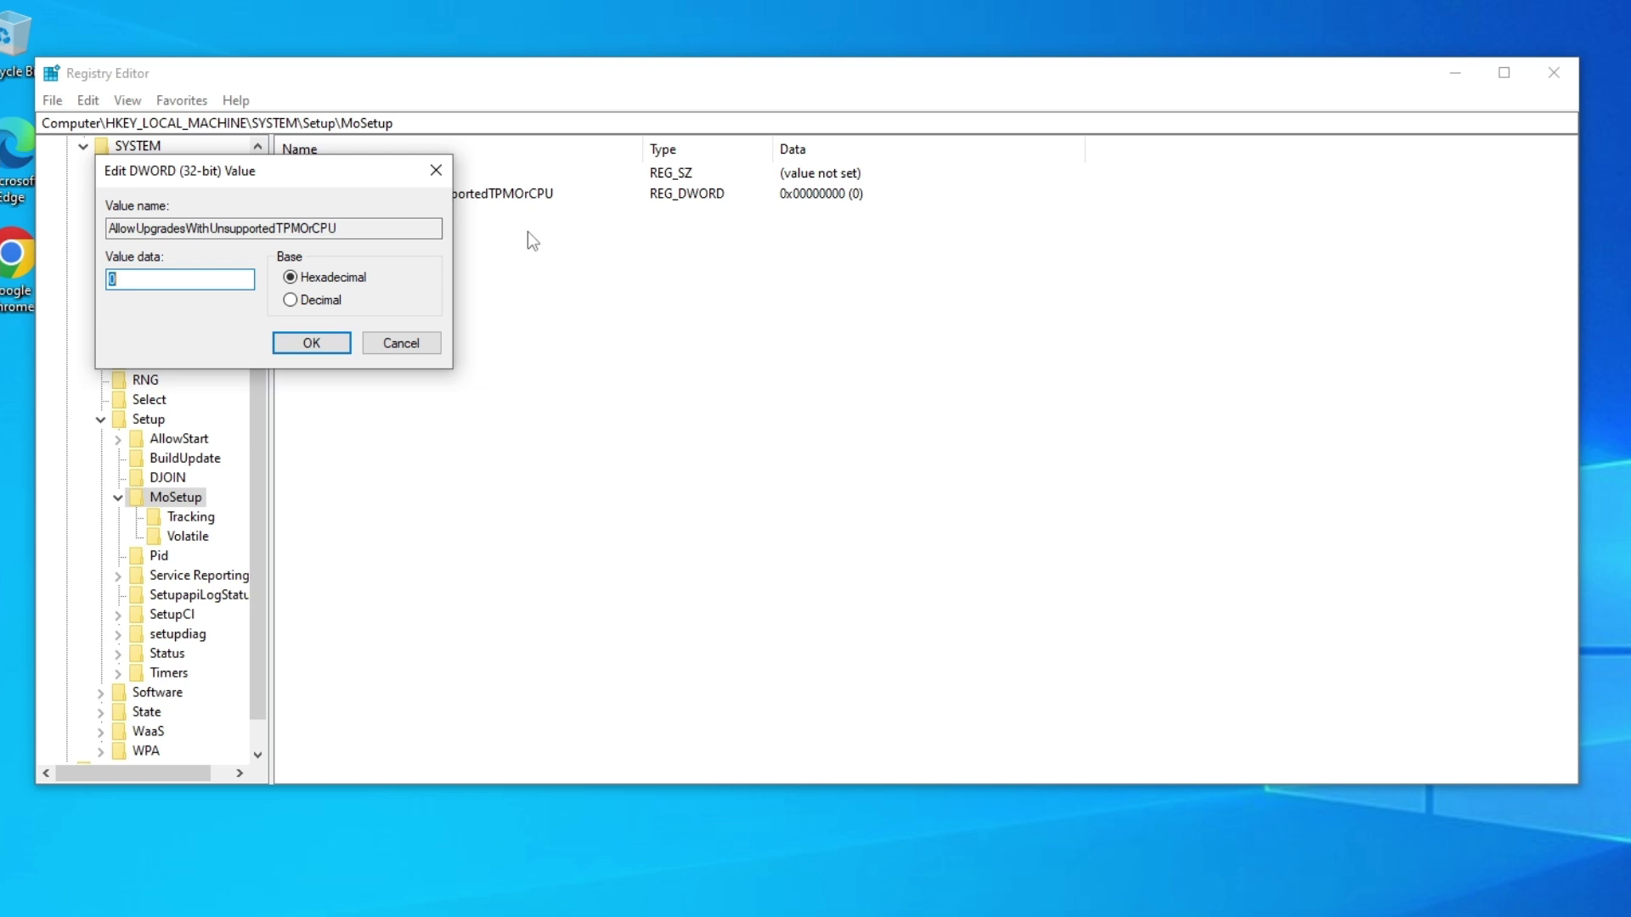
text(1)
click(329, 342)
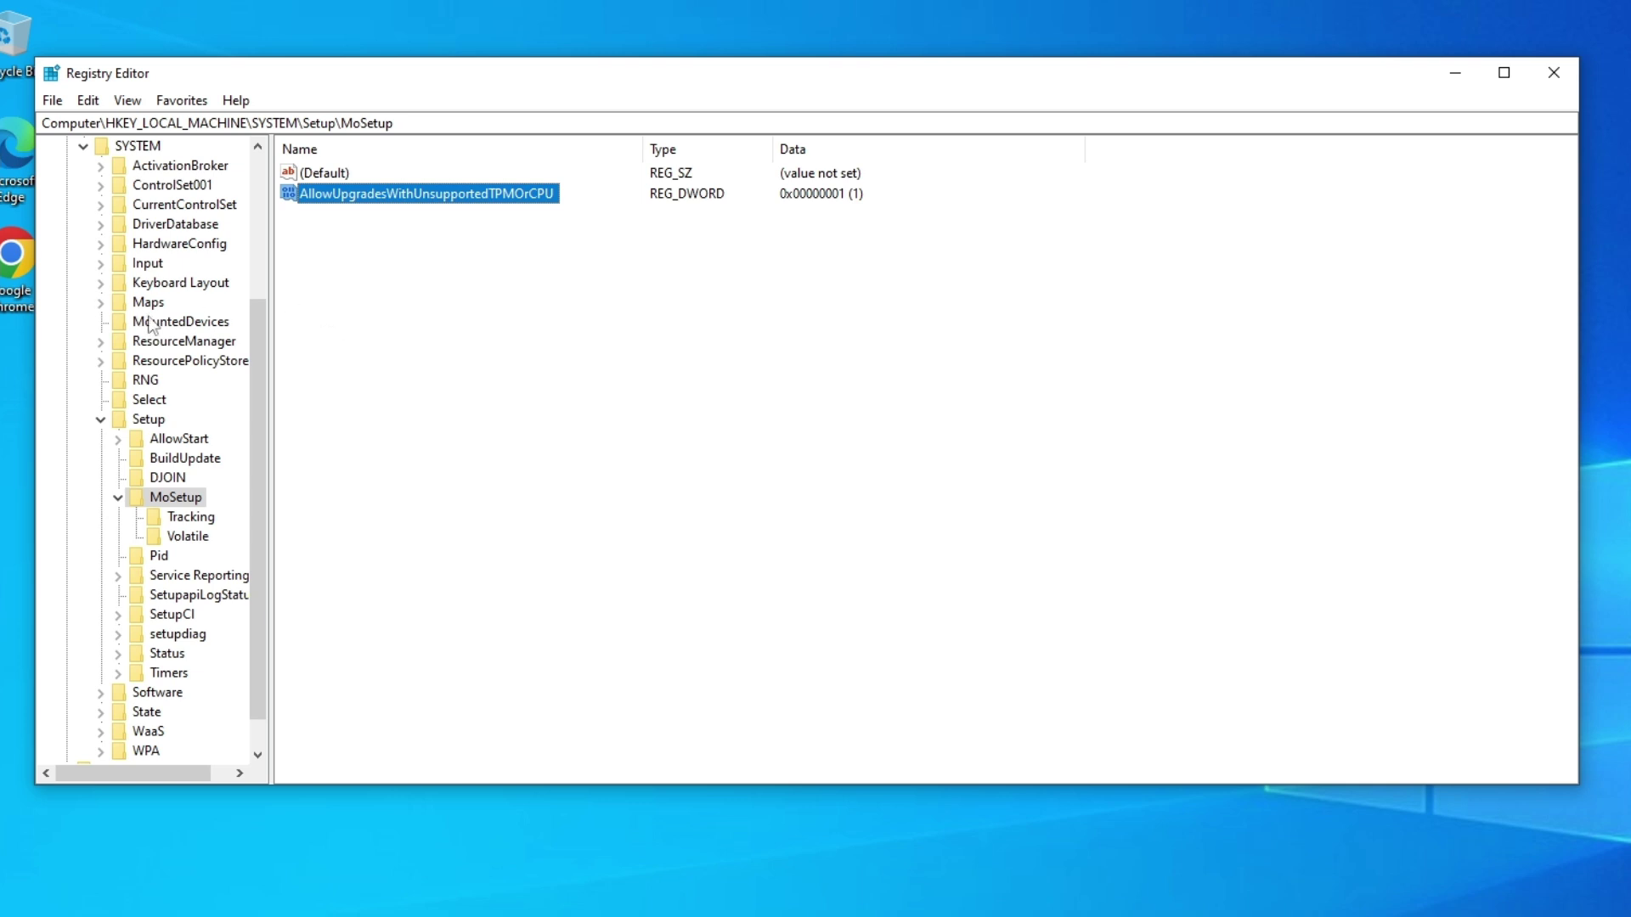
Step: Reopen AllowUpgradesWithUnsupportedTPMOrCPU to verify its data still reads 1
double_click(316, 195)
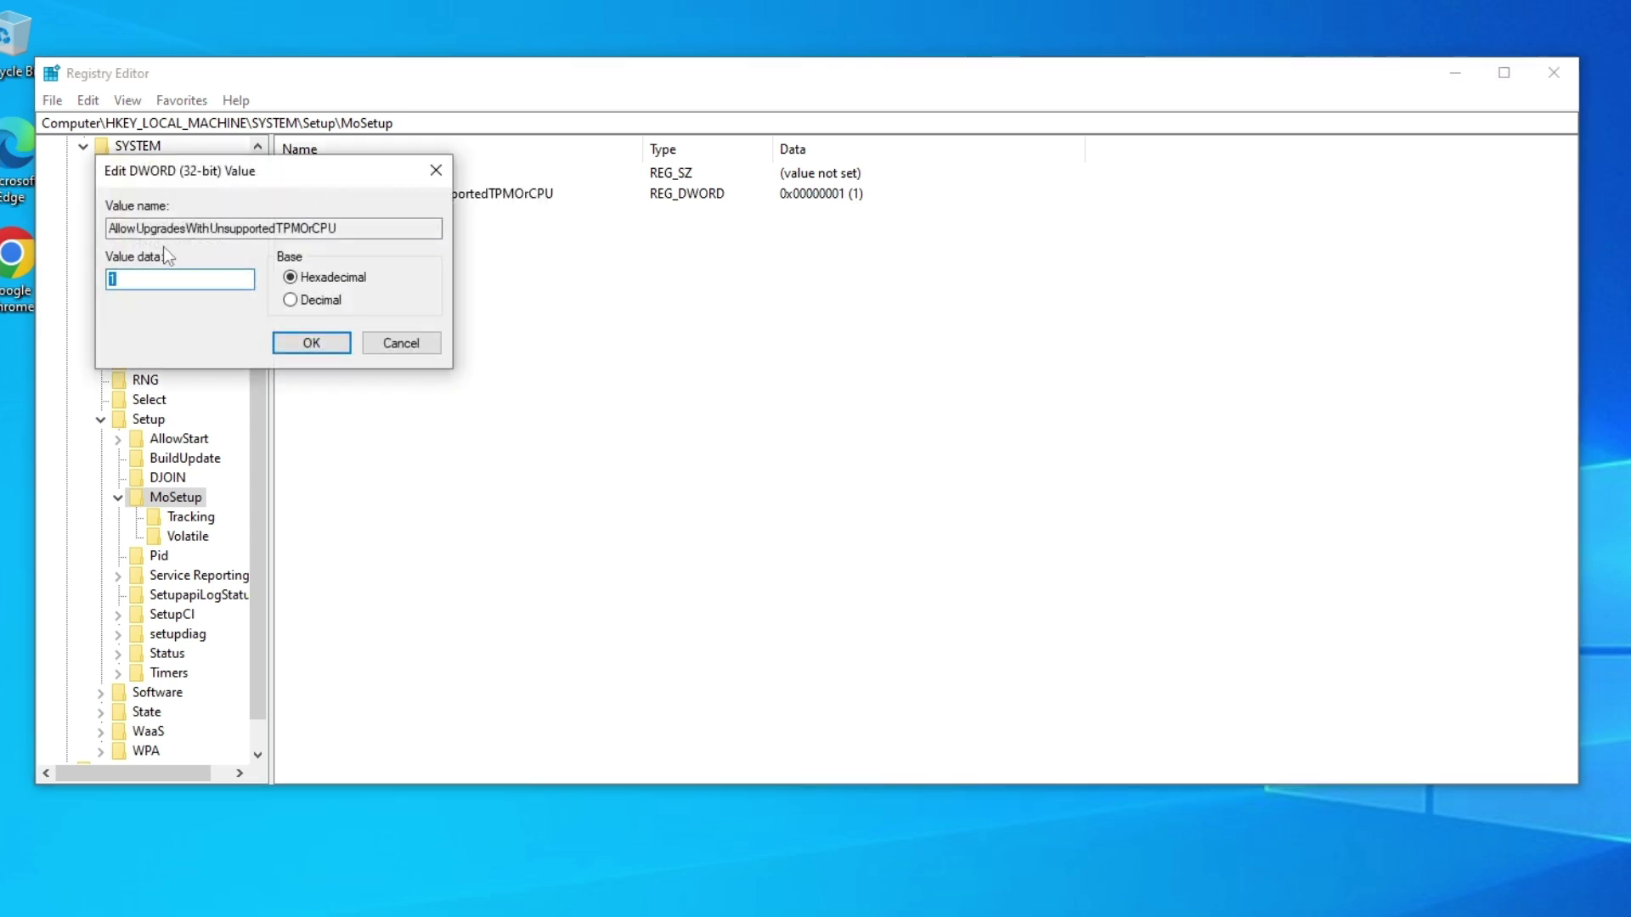
click(139, 277)
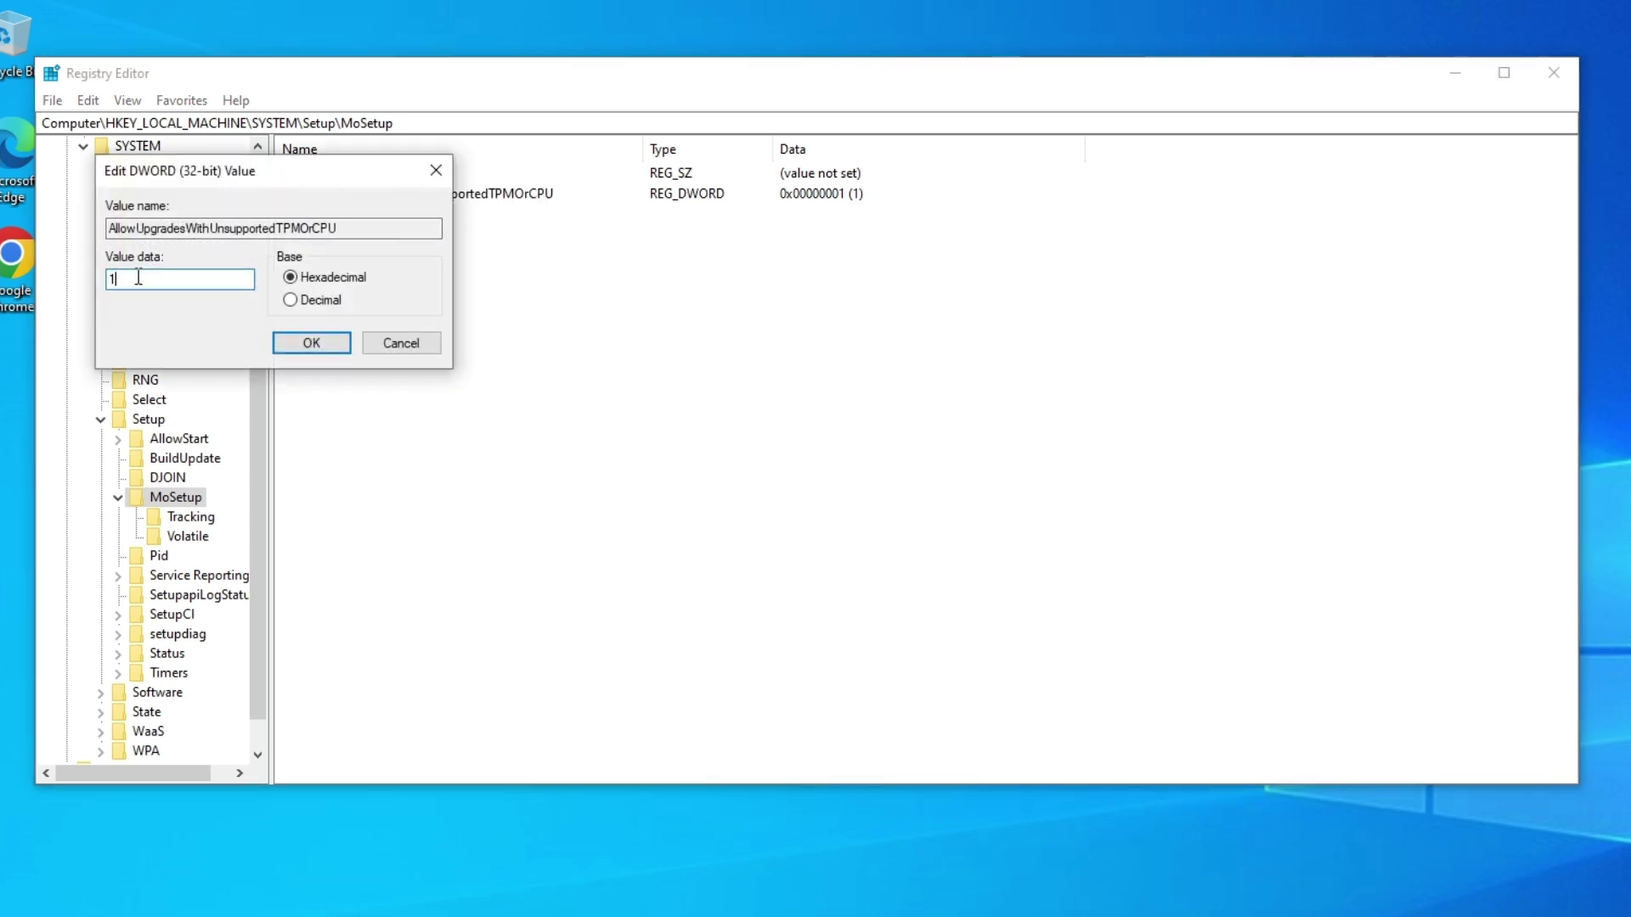
click(319, 341)
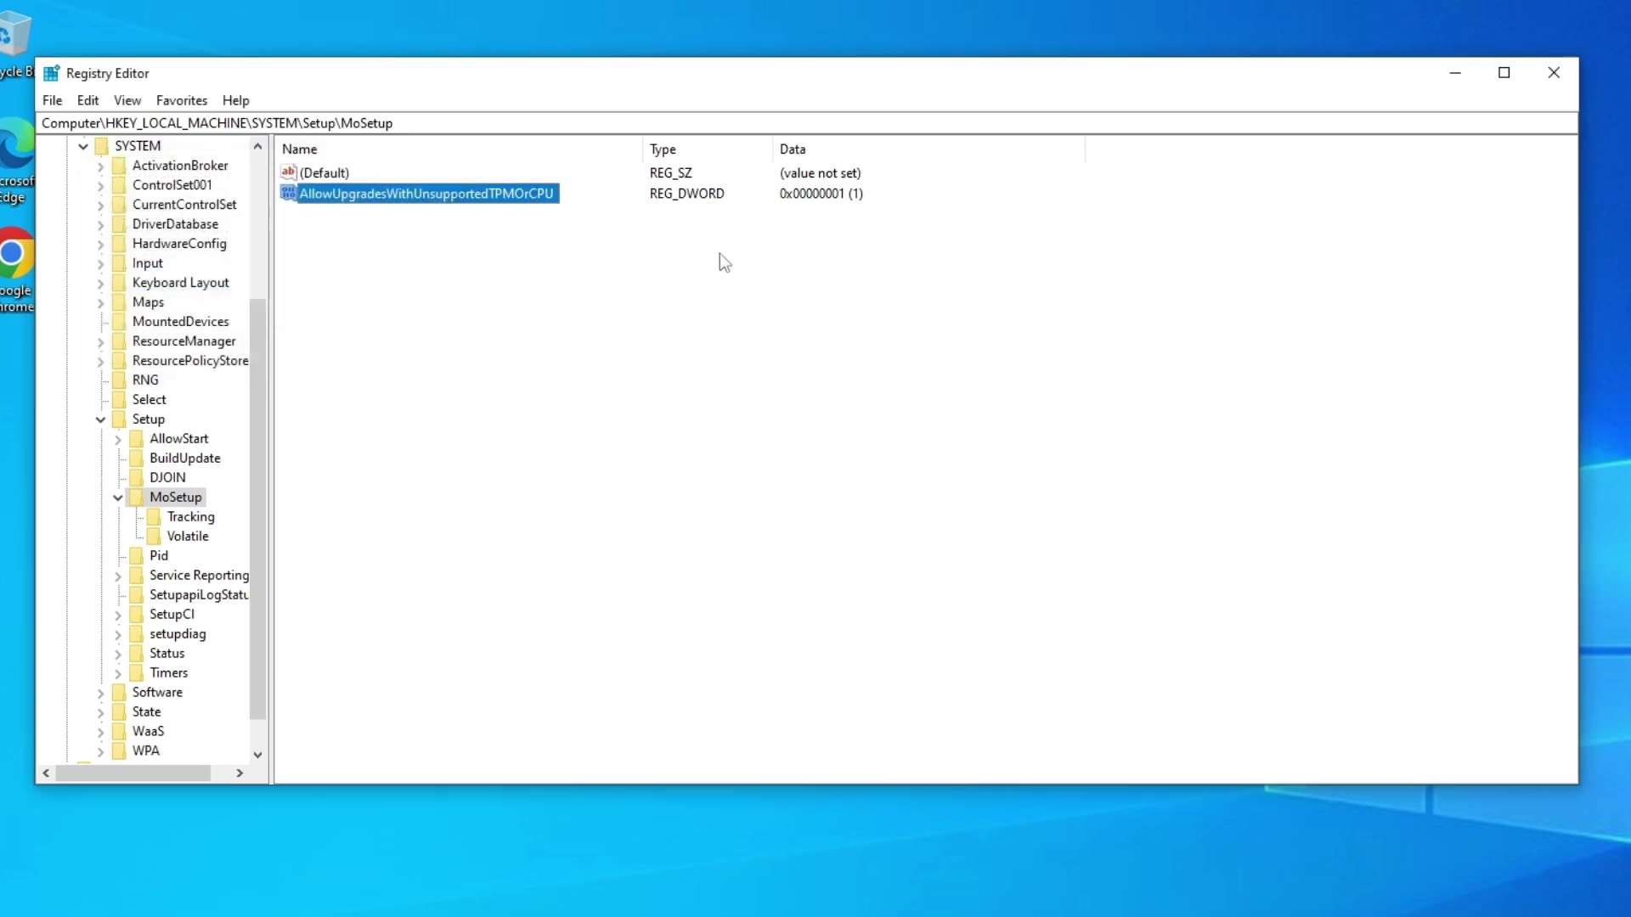
Step: Close Registry Editor and launch Command Prompt as administrator, approving the UAC prompt
click(1553, 73)
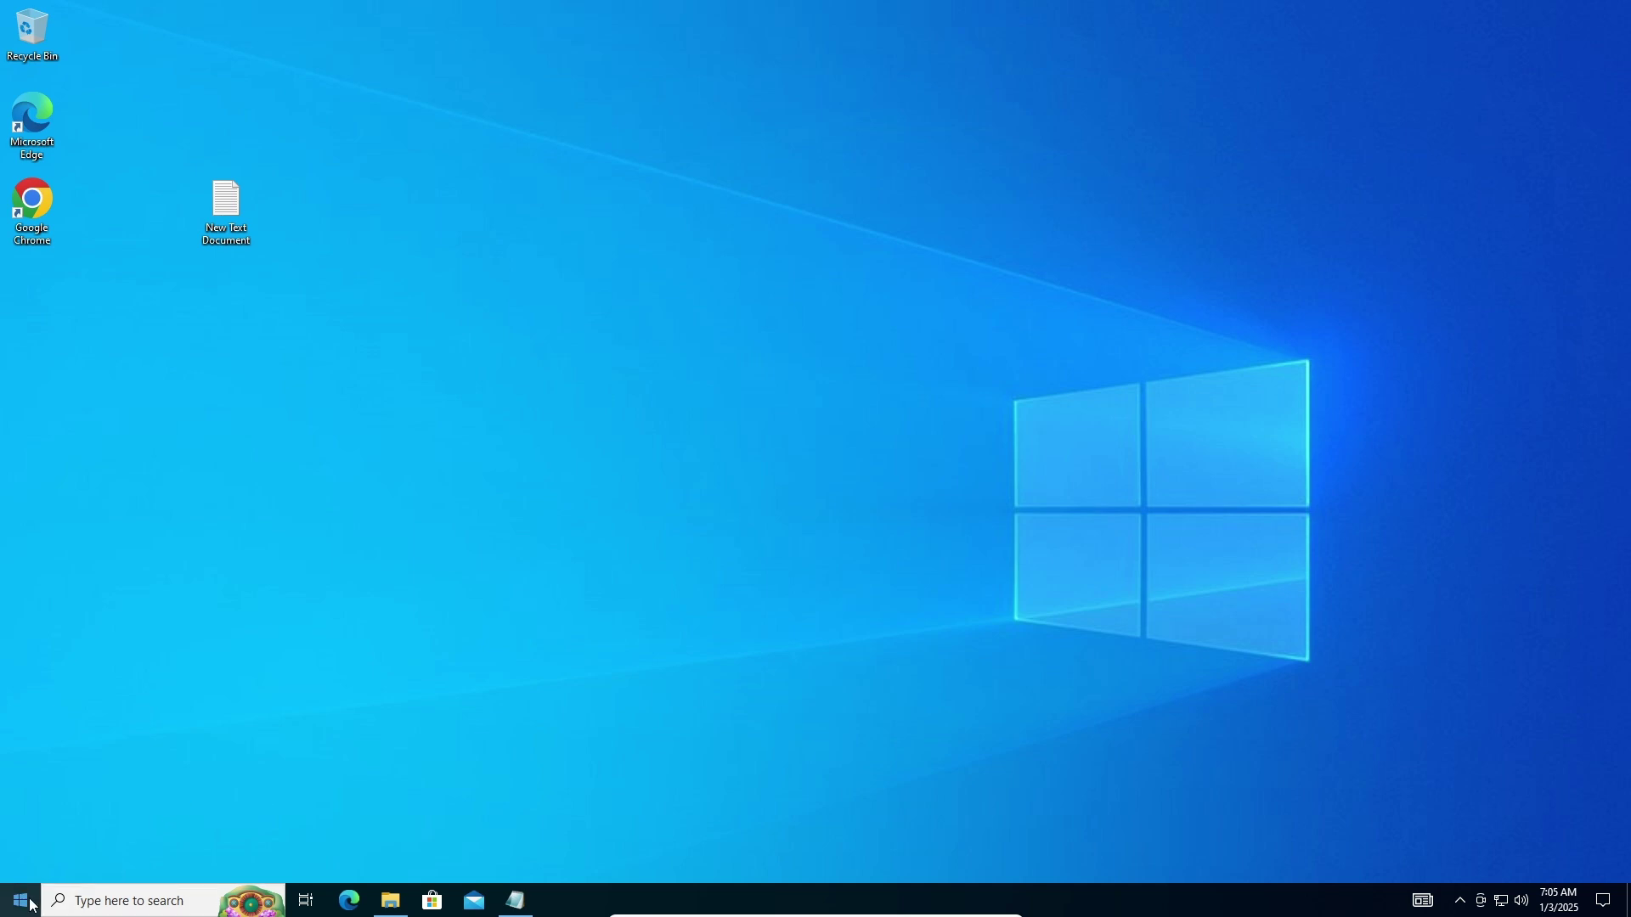
click(21, 901)
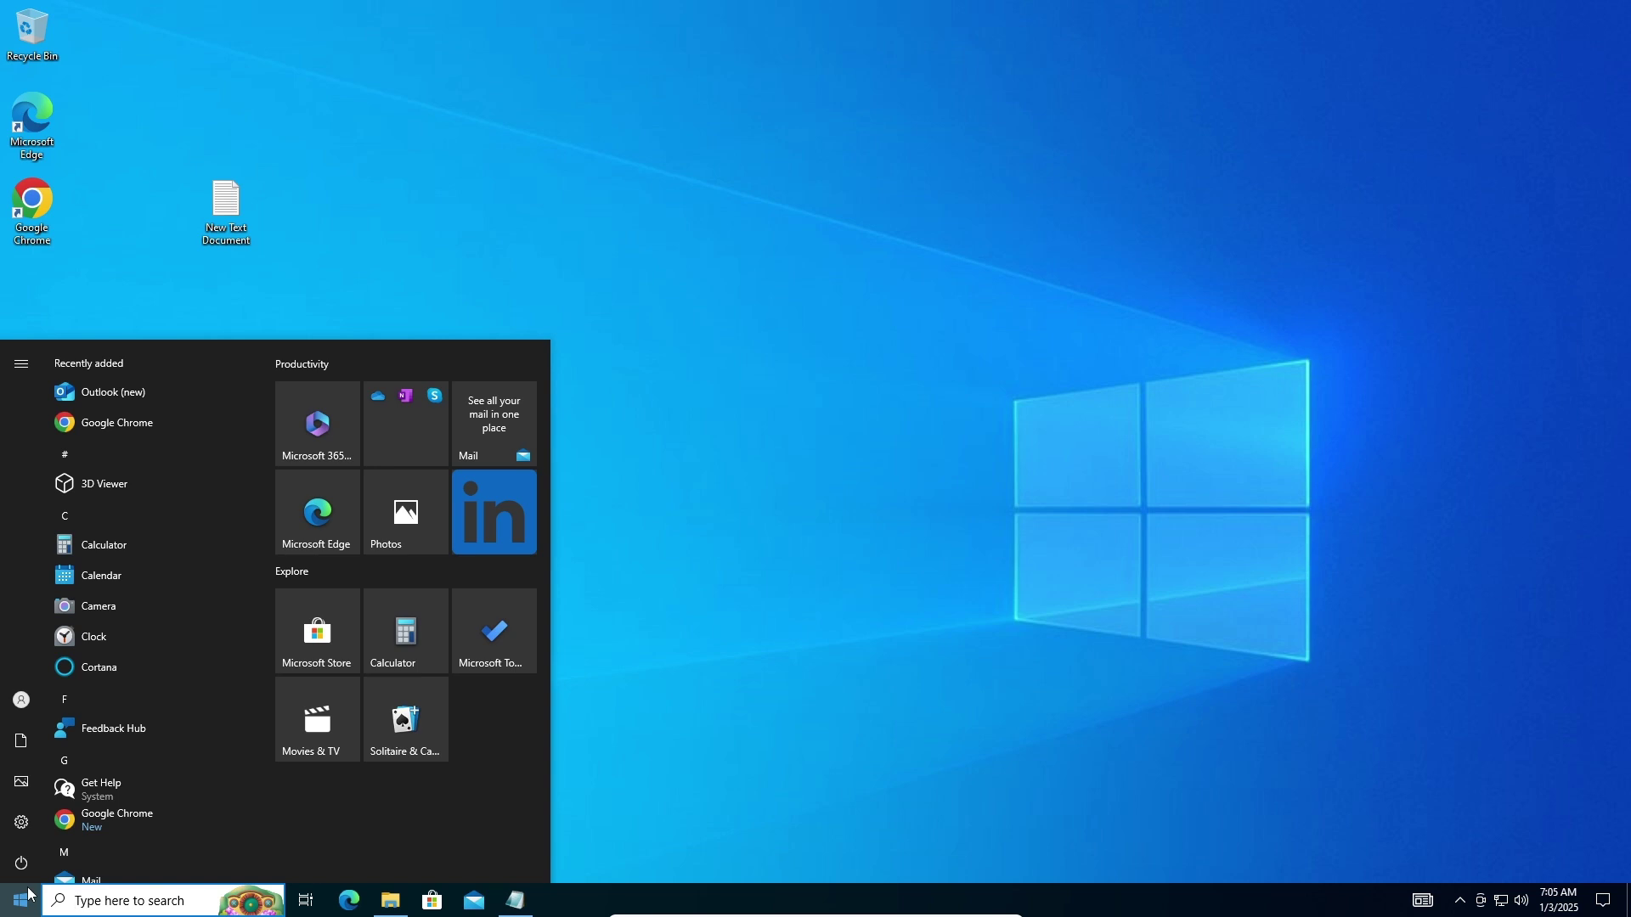
text(cmd)
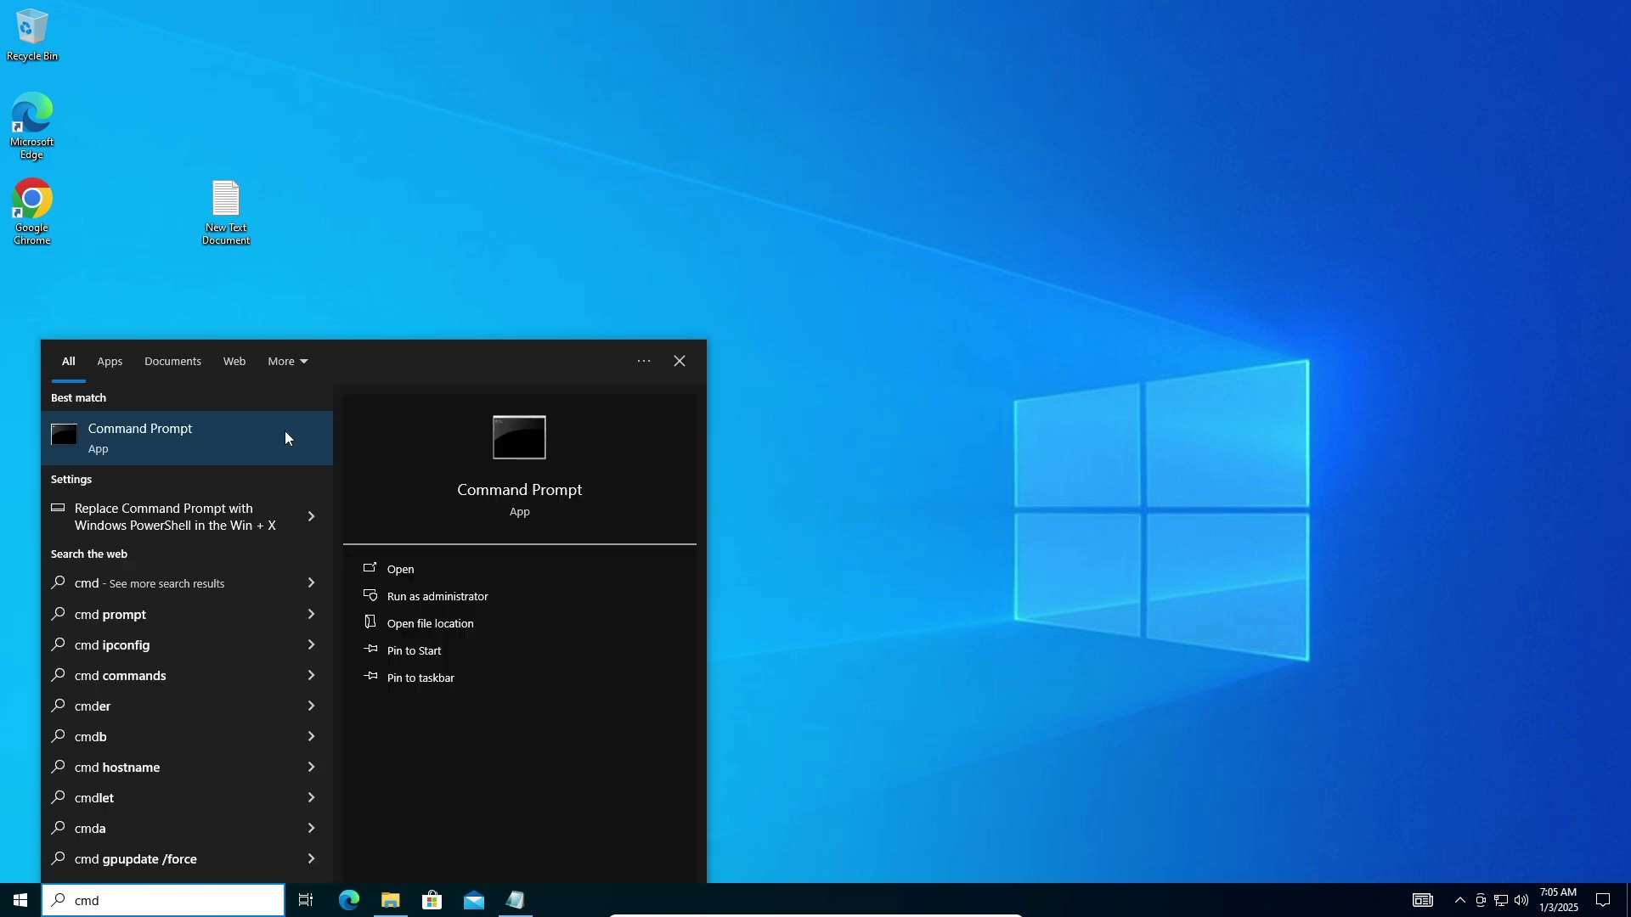
right_click(284, 430)
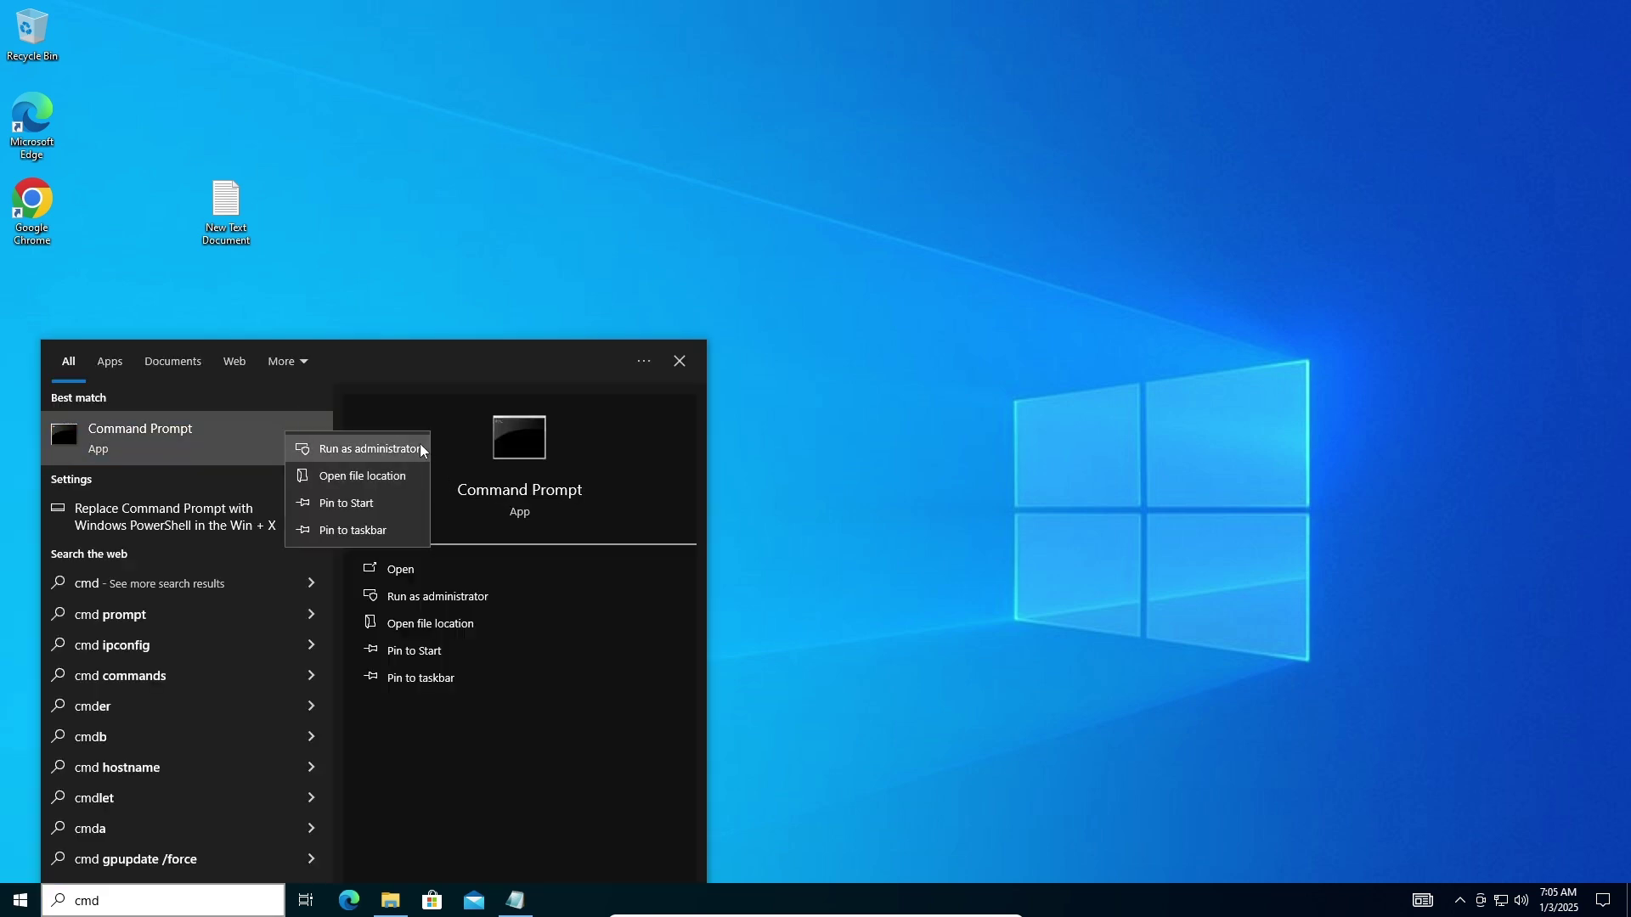
click(423, 450)
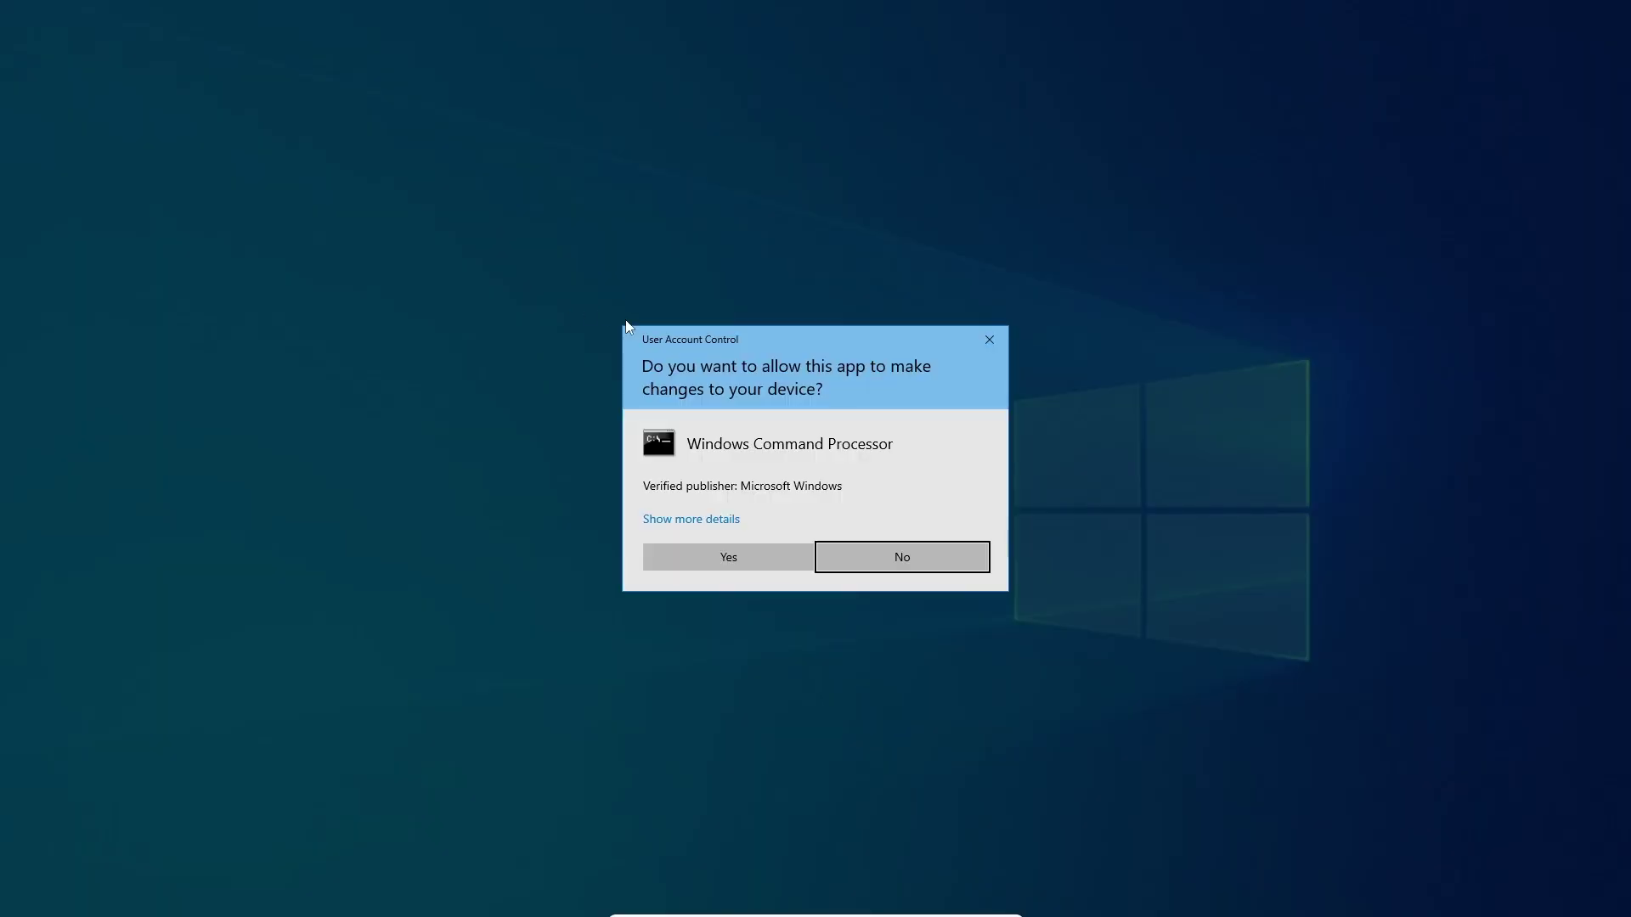
click(752, 555)
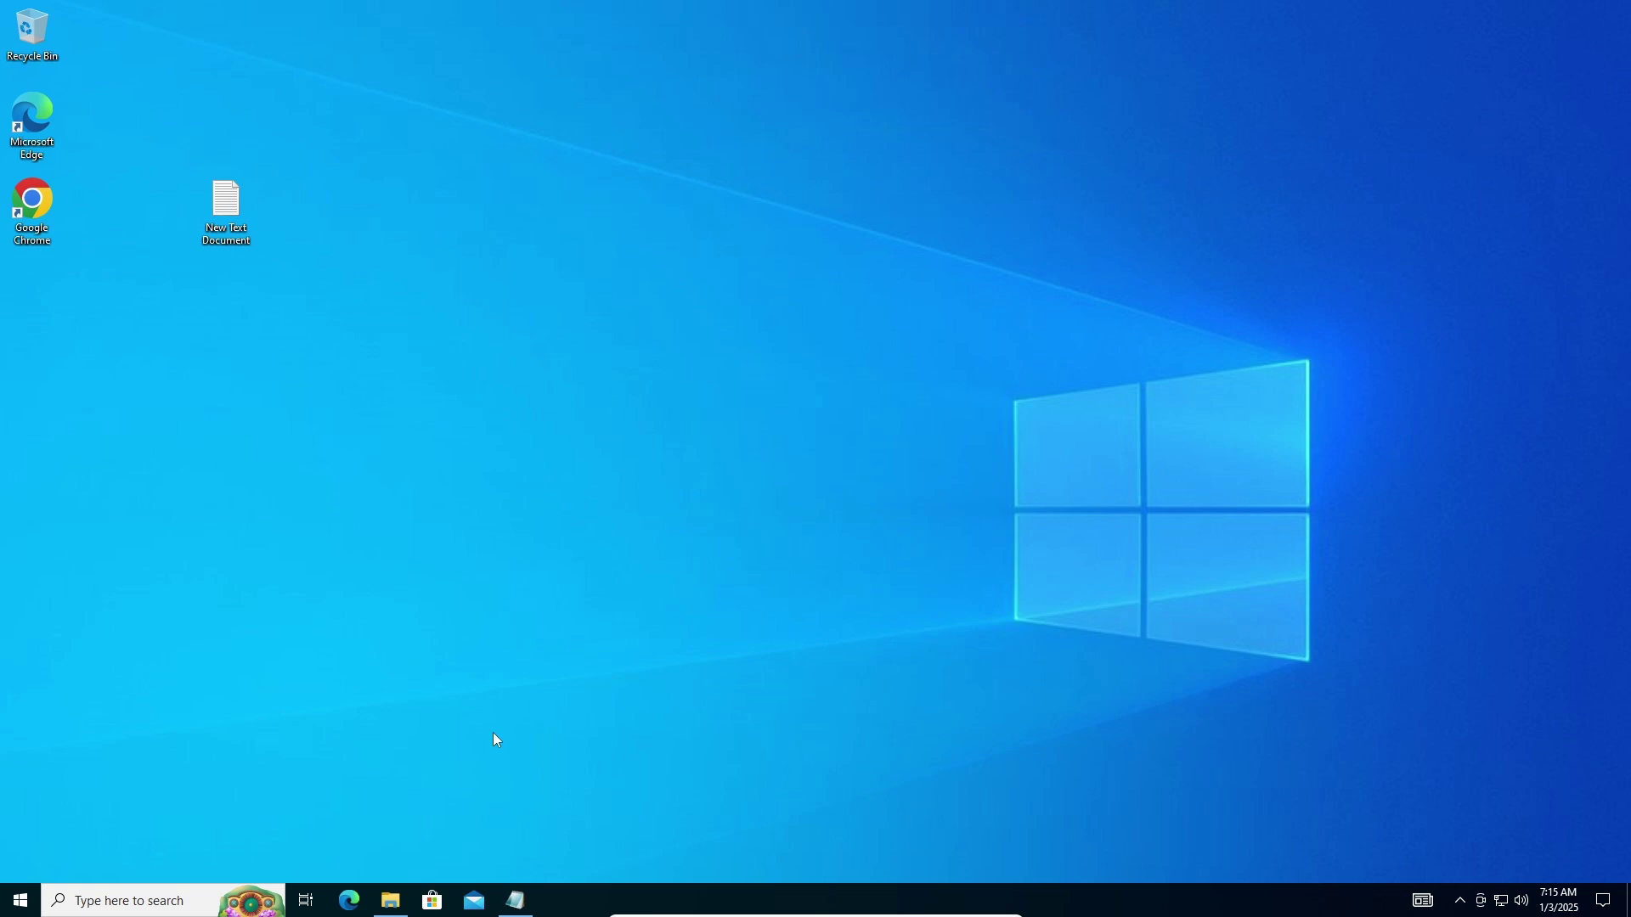
Step: Search 'cmd' again and start another administrator Command Prompt, approving UAC
click(26, 899)
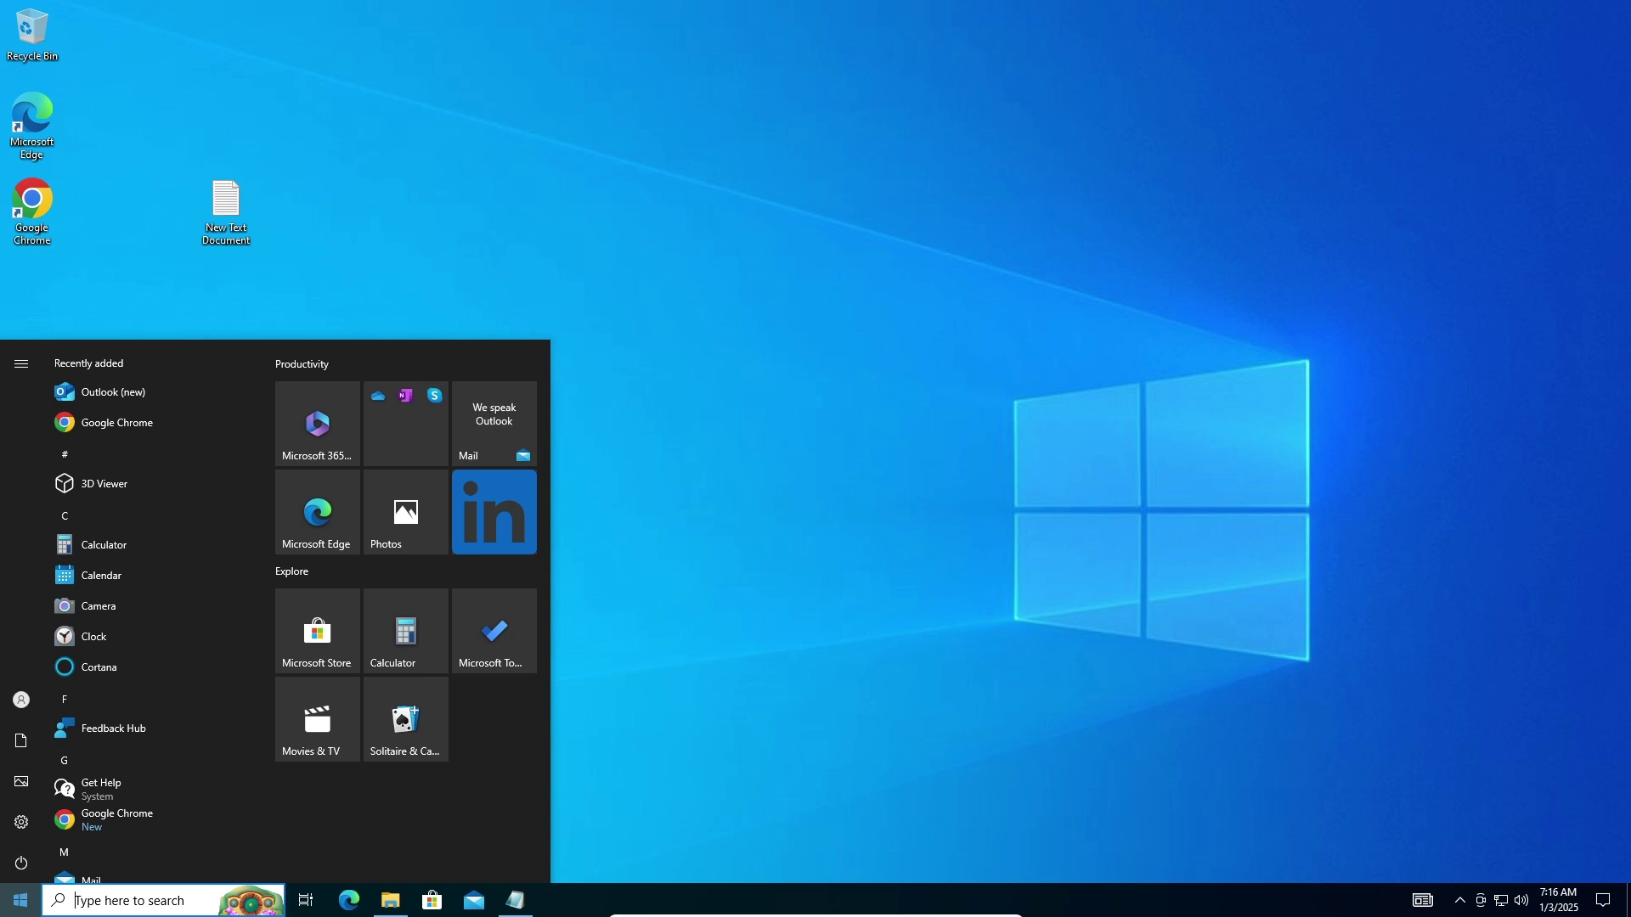
text(cmd)
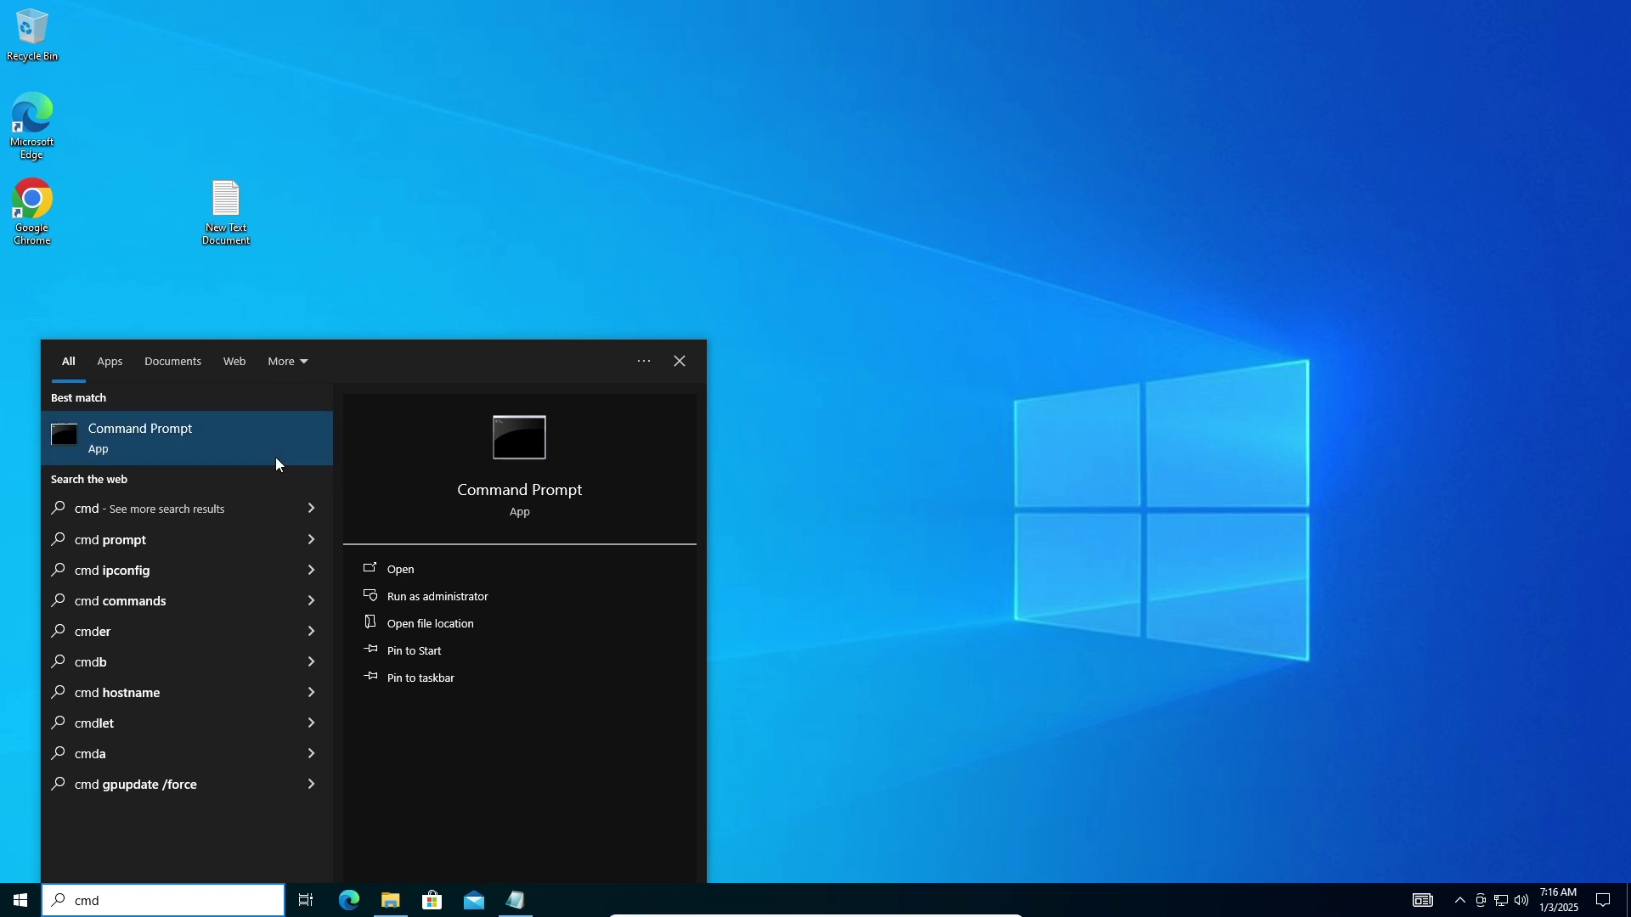
right_click(284, 429)
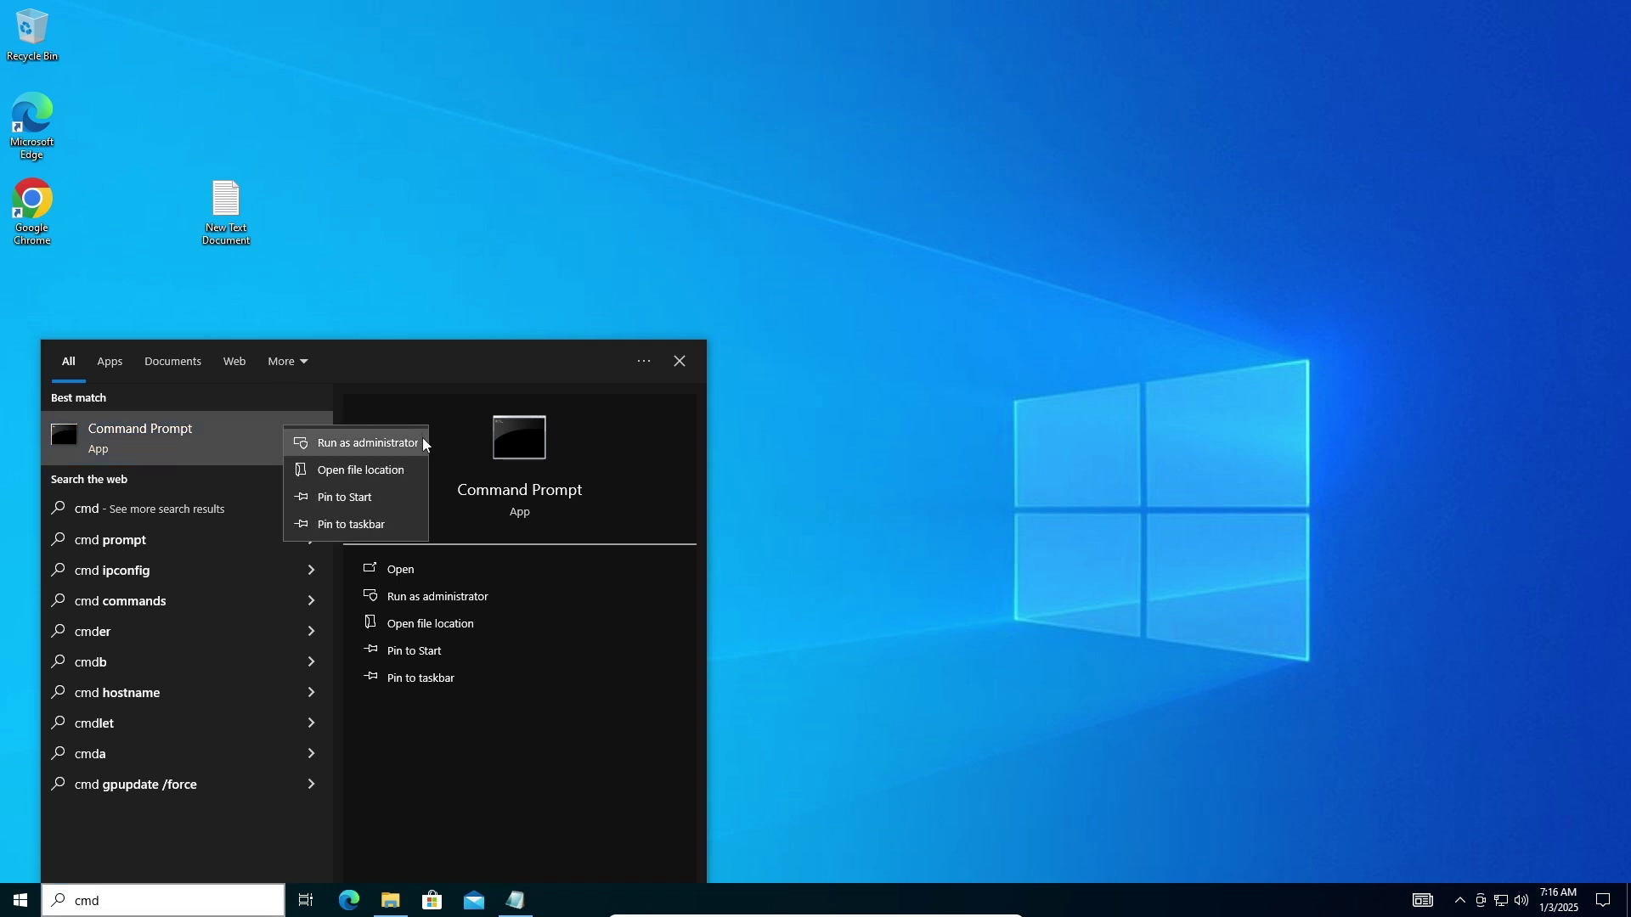
click(367, 443)
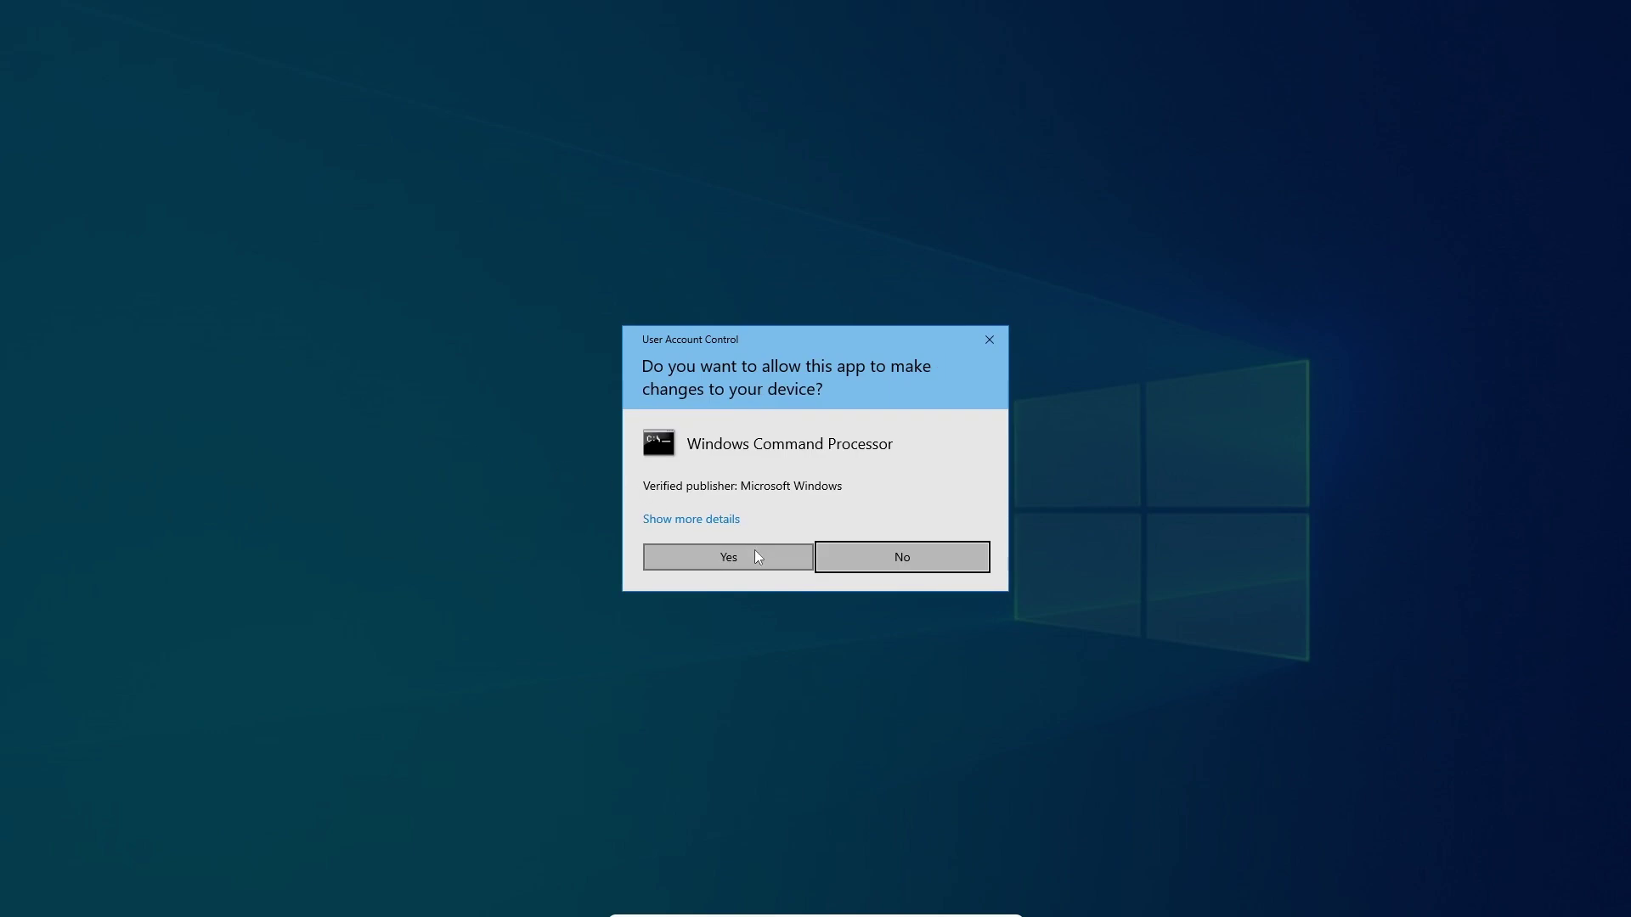
click(755, 553)
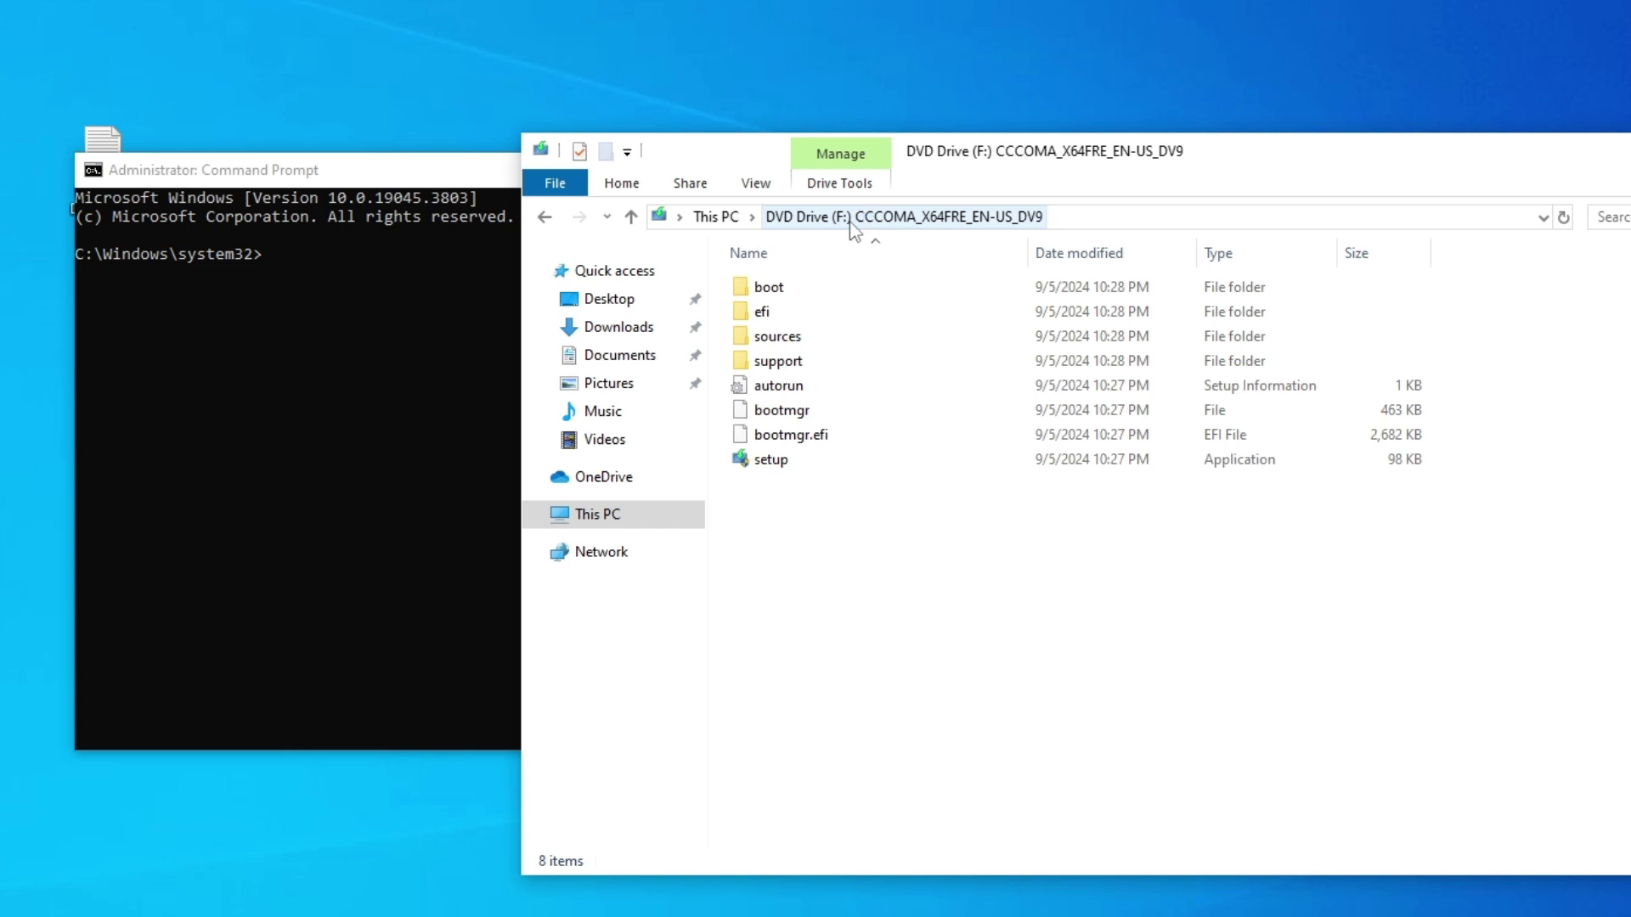
Step: From drive F:, run 'setup.exe /Product Server /Compat IgnoreWarning /MigrateDrivers All'
click(370, 173)
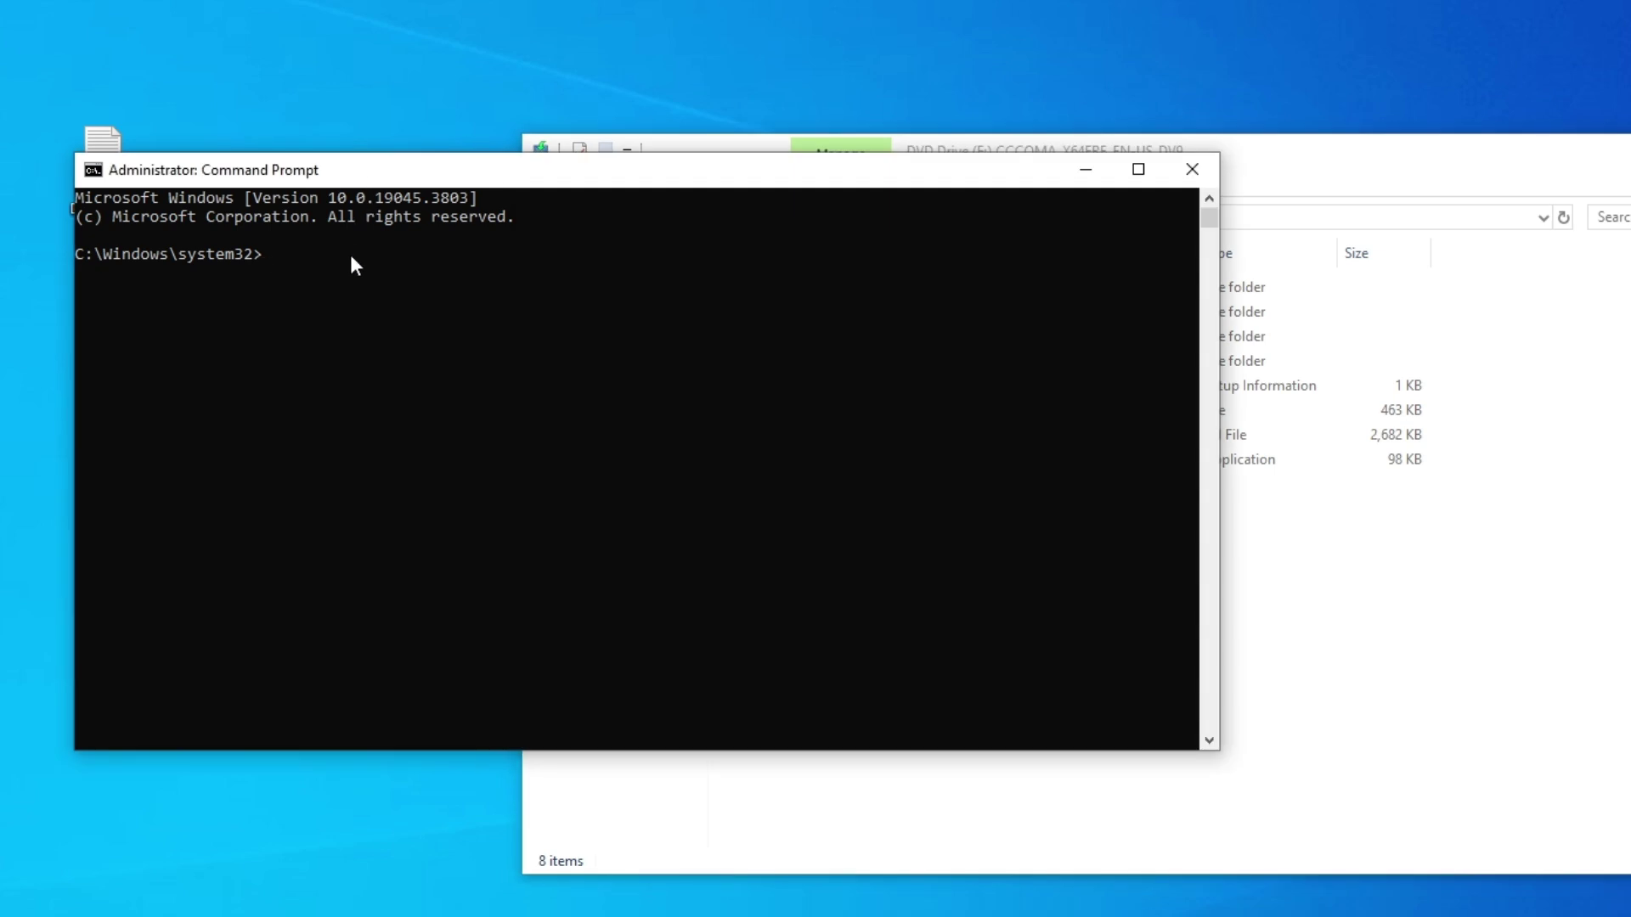
text(f:)
key(Return)
text(setup.exe /Product Server /Compat IgnoreWarning /MigrateDrivers All)
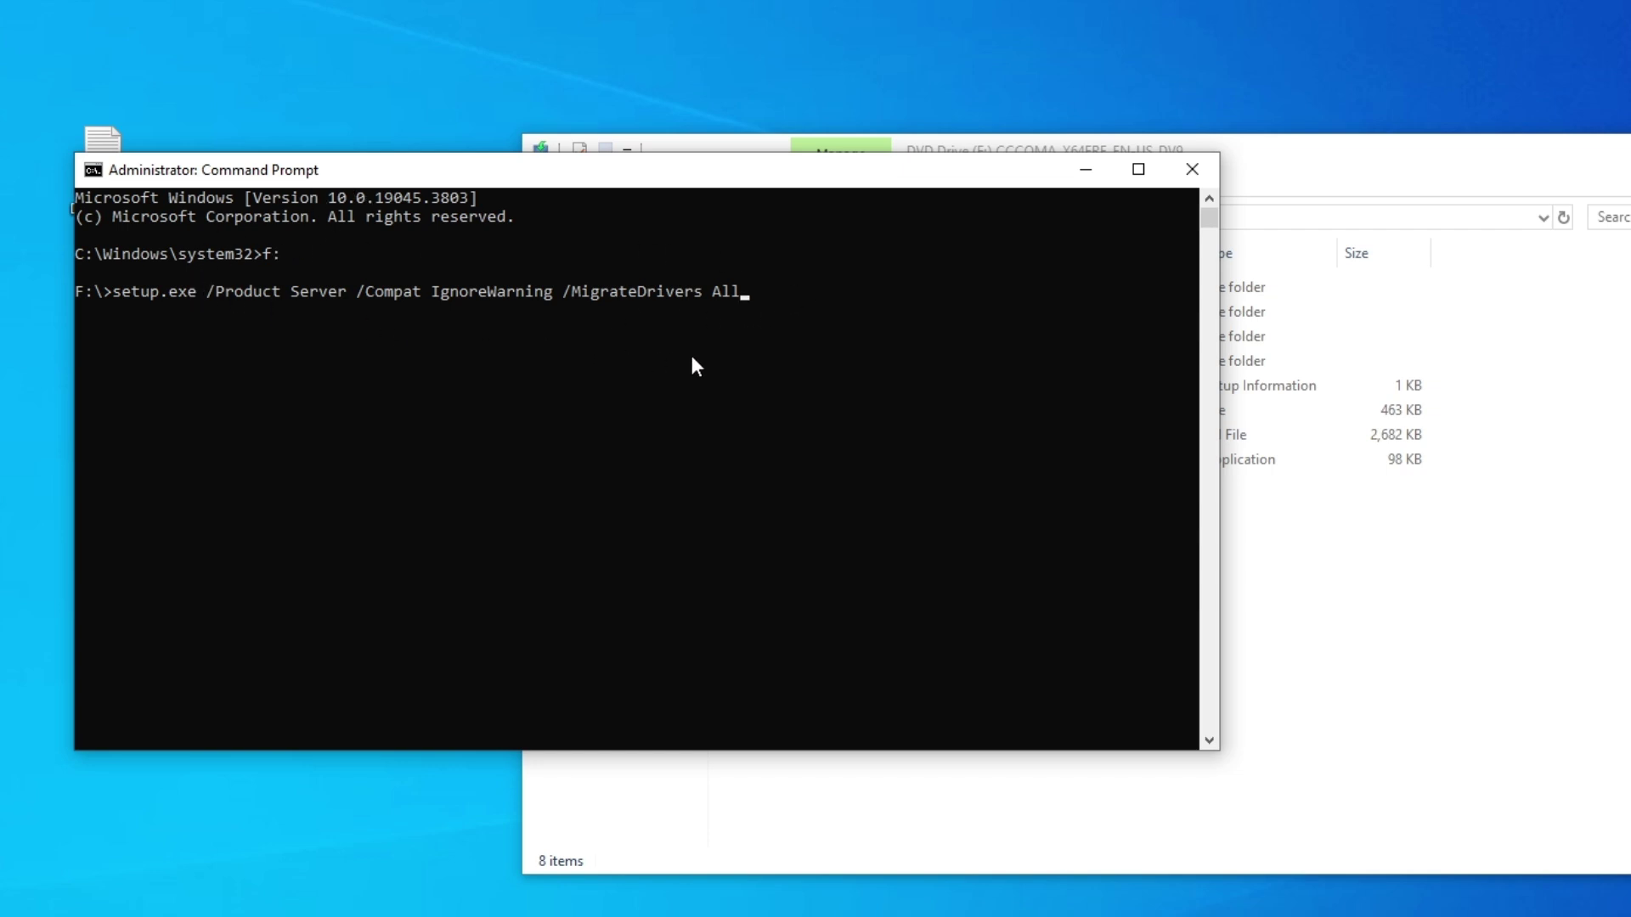
key(Return)
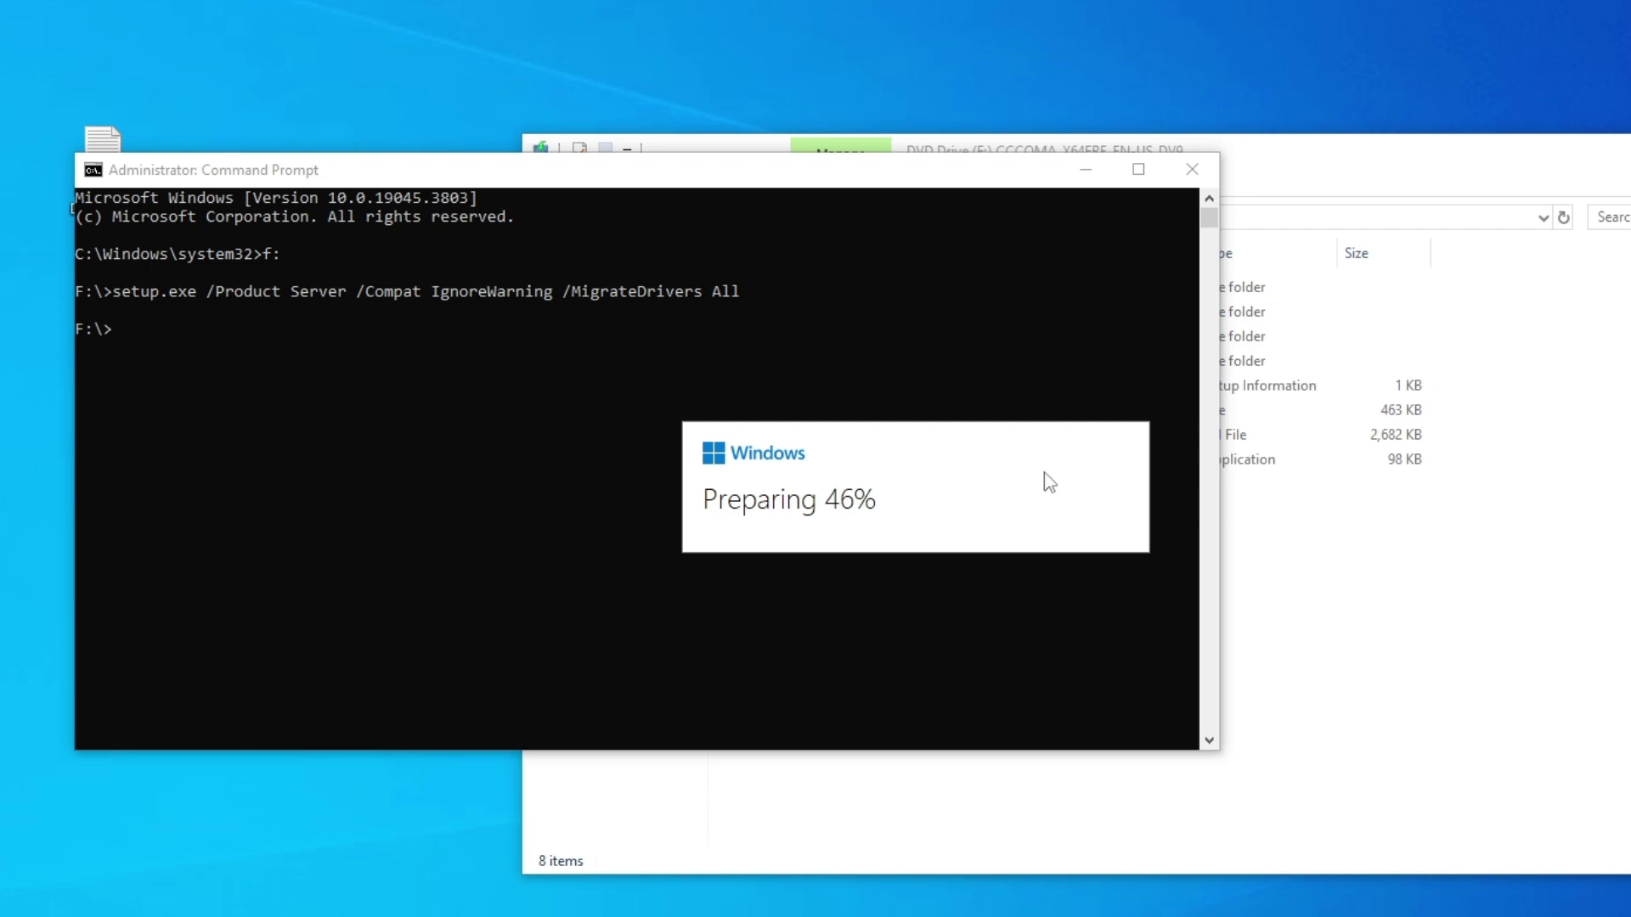
Step: Minimize Command Prompt and File Explorer, then move past the Install Windows Server intro
click(1086, 177)
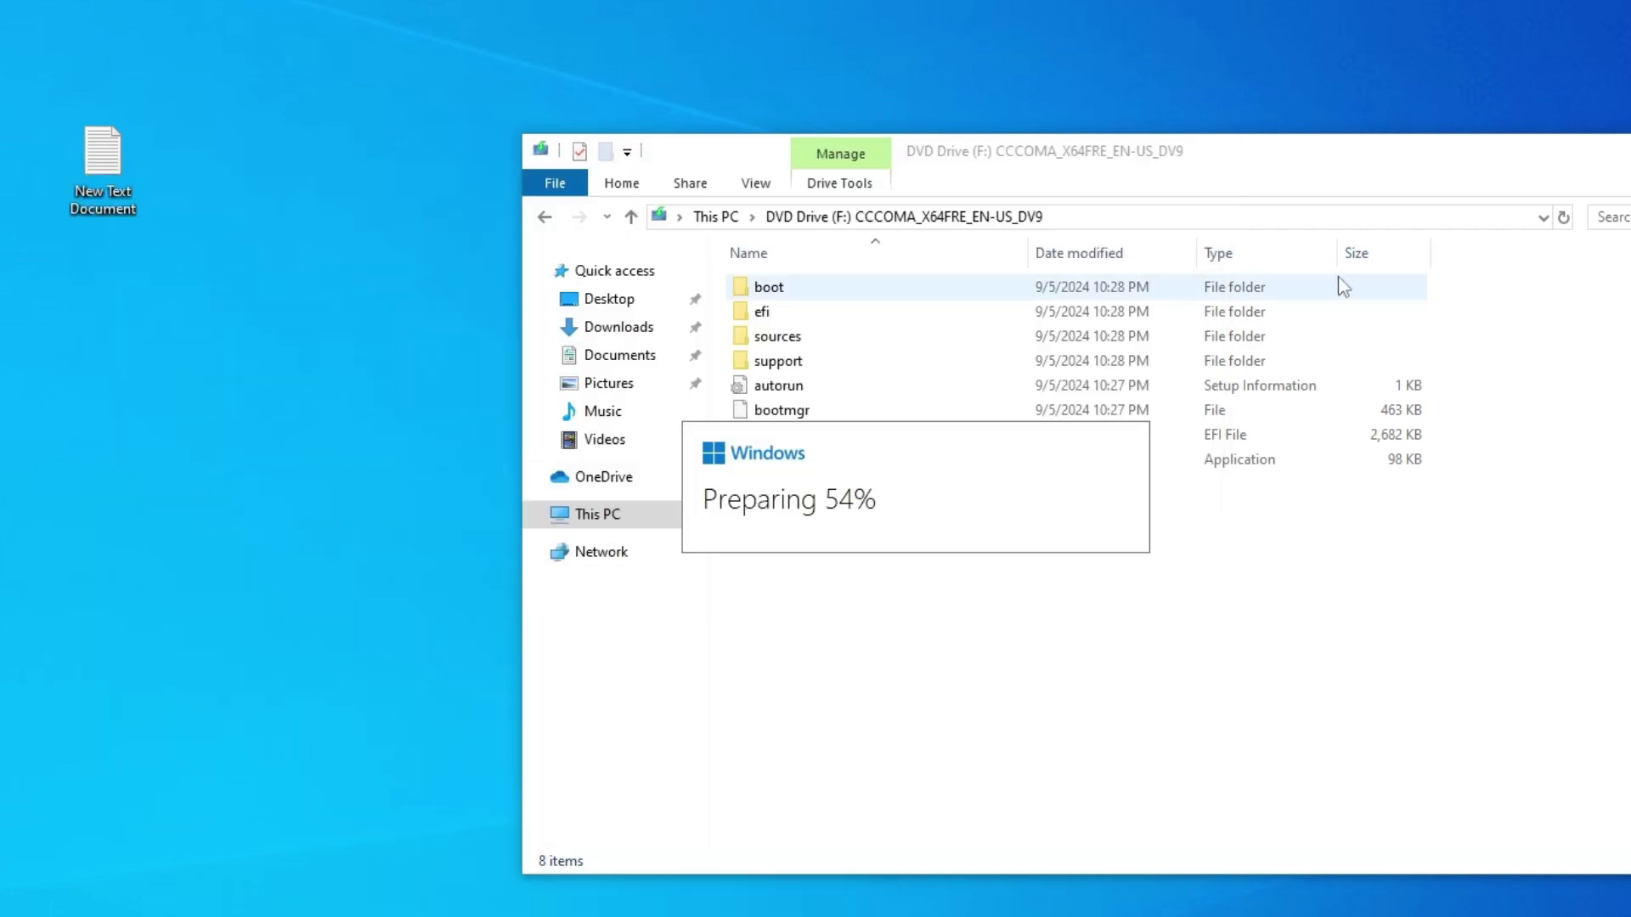
click(1612, 163)
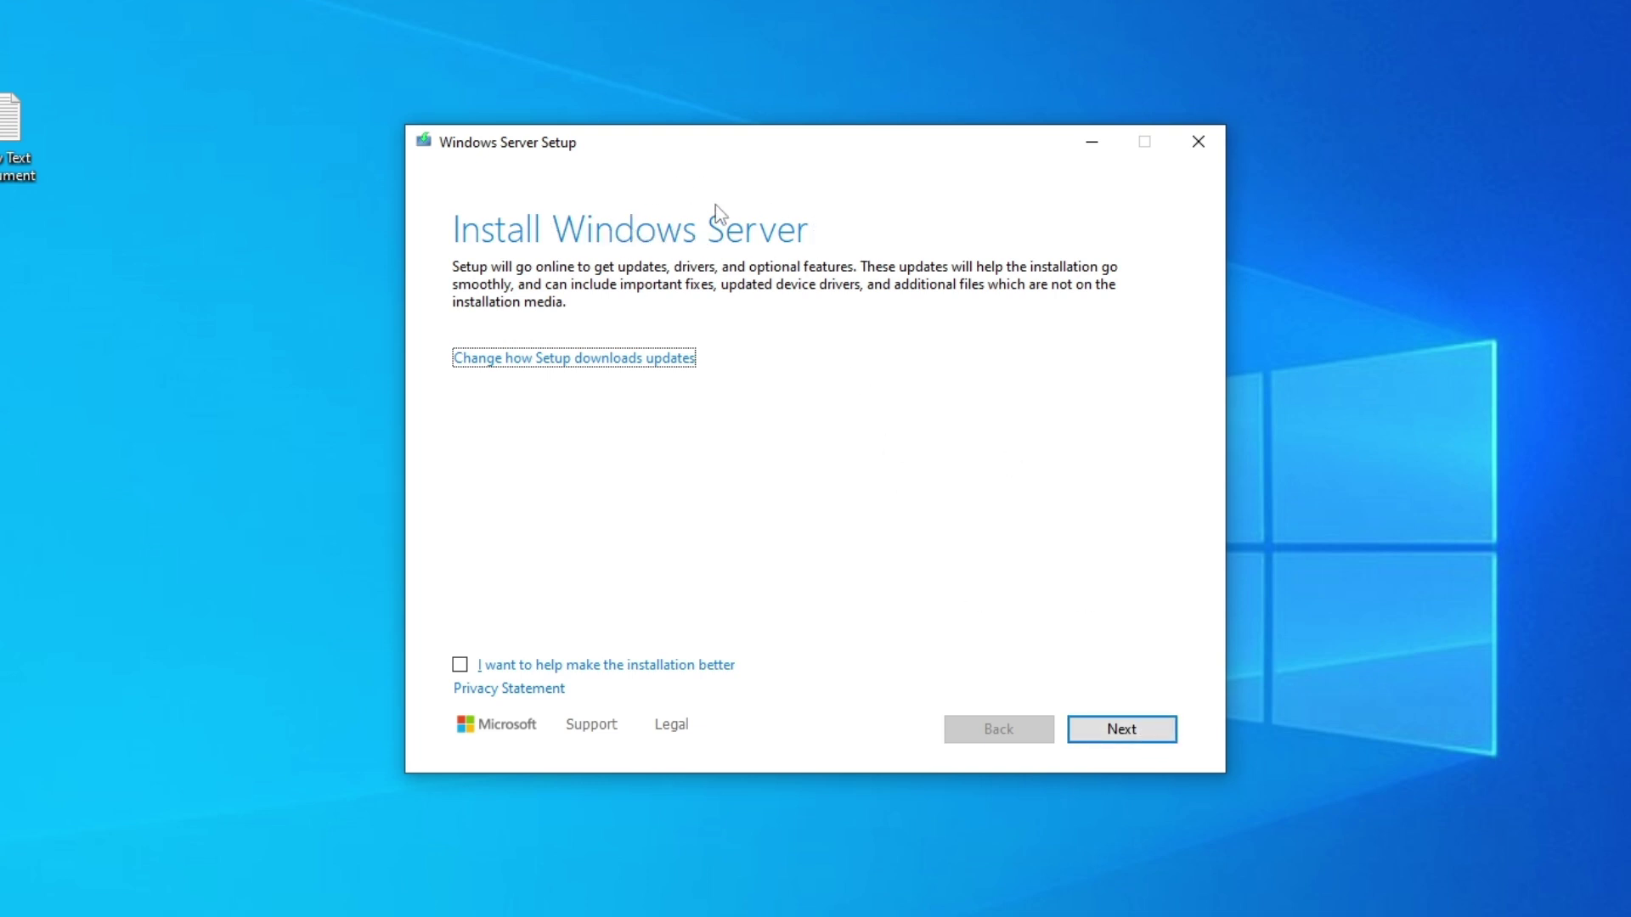
click(1143, 732)
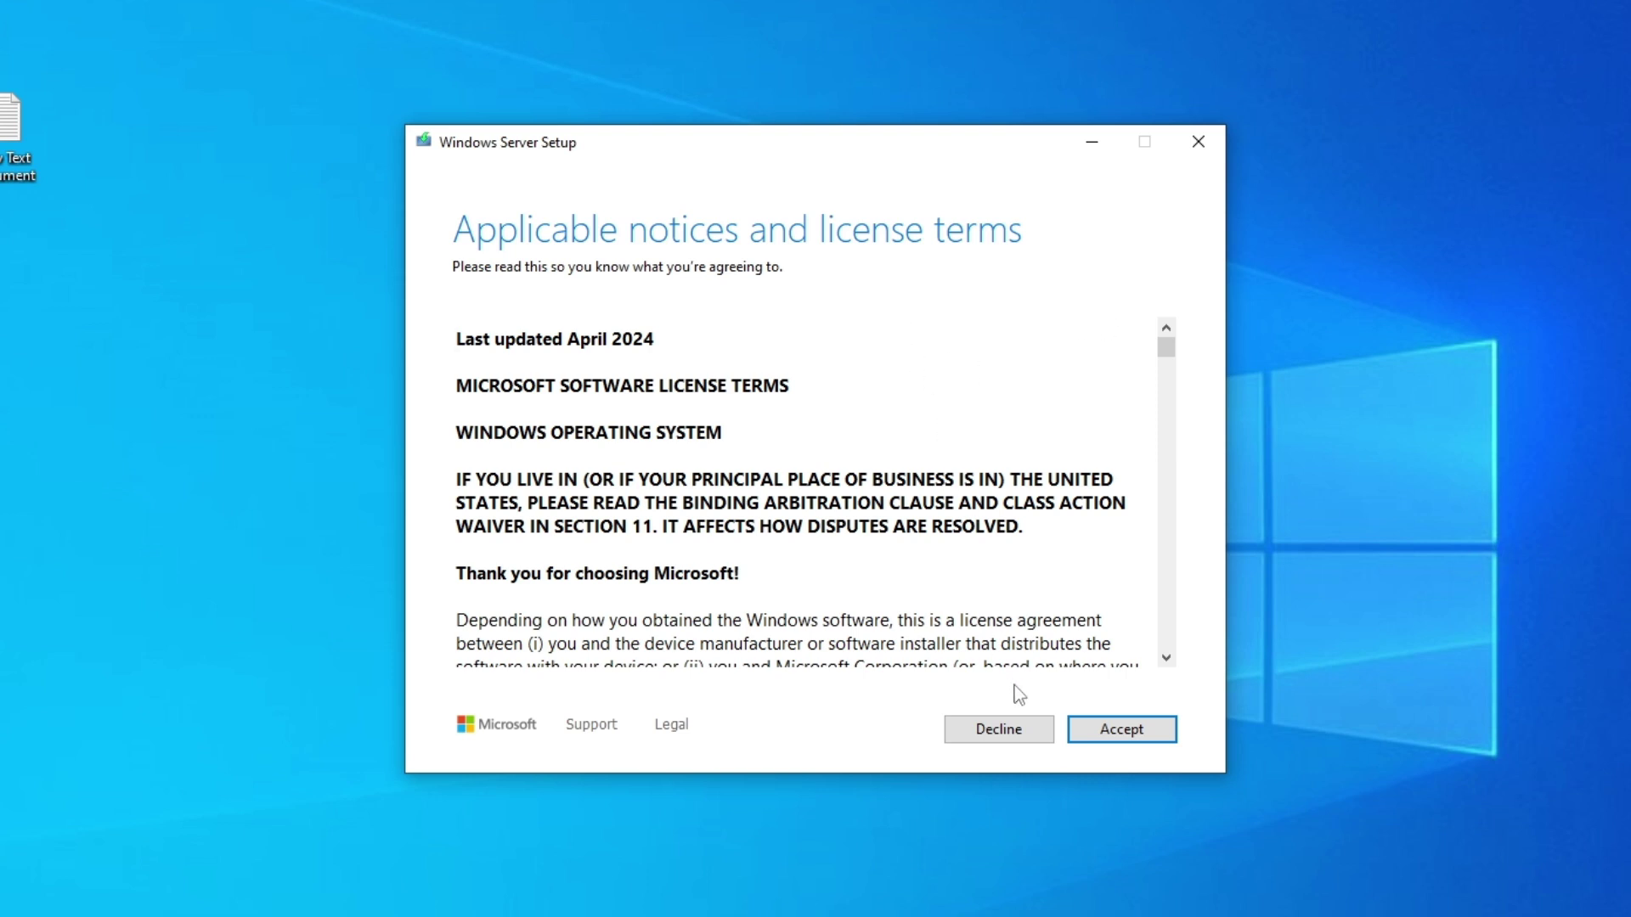
Step: Accept the license terms and continue with 'Keep files, settings, and apps'
click(1158, 733)
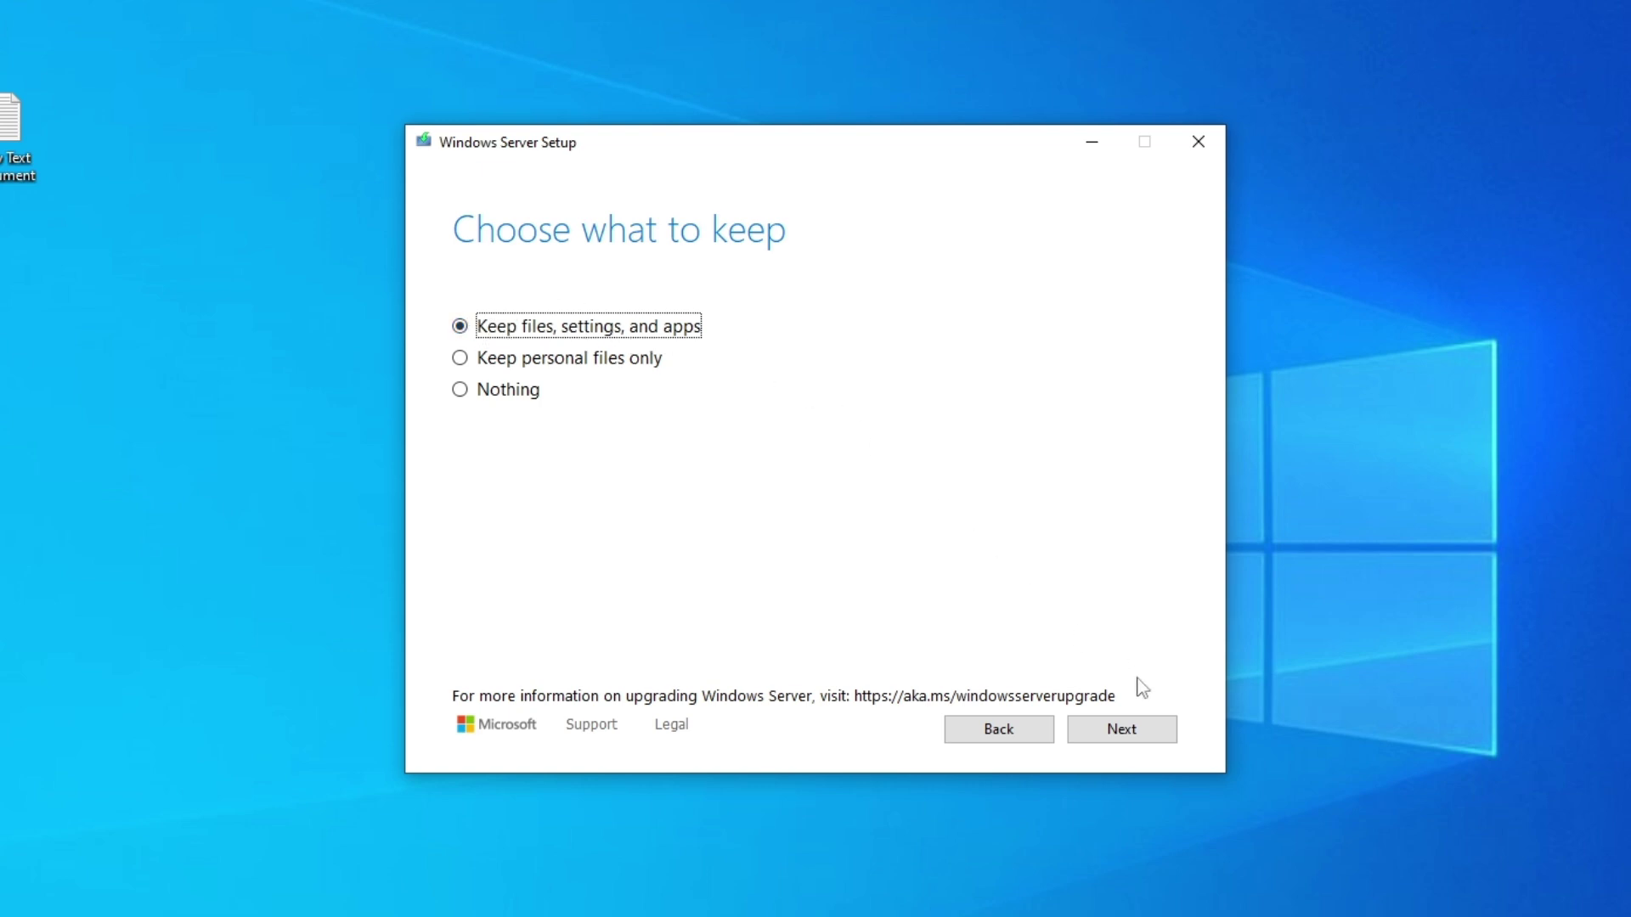
click(1135, 731)
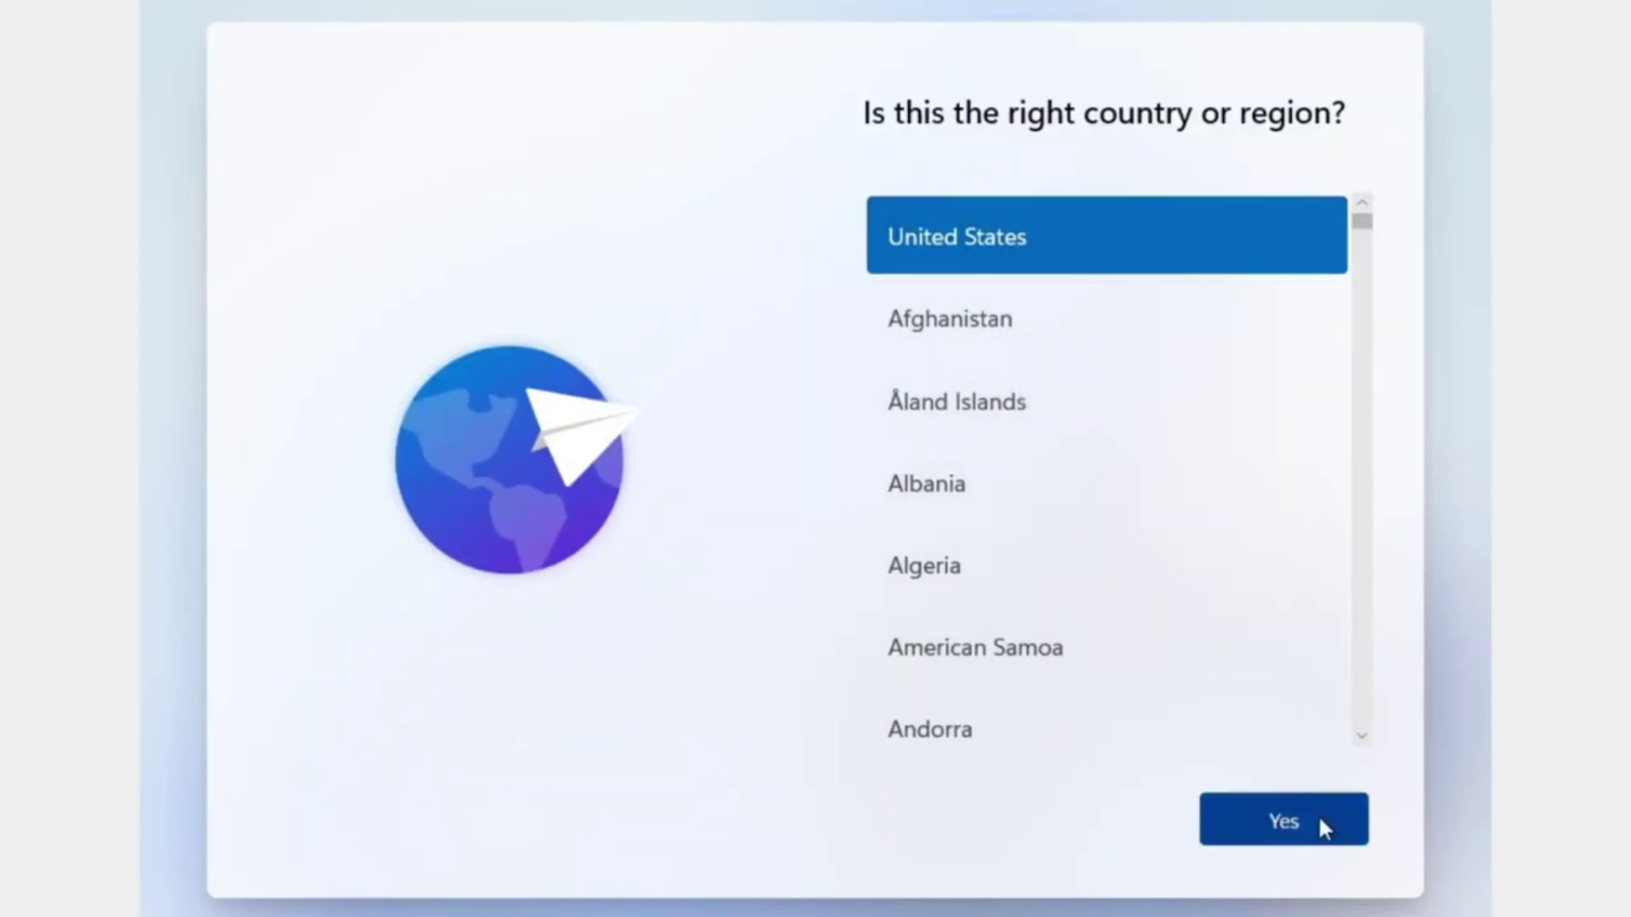
Step: Confirm United States and US keyboard, skip a second layout, and pick personal use
click(1297, 821)
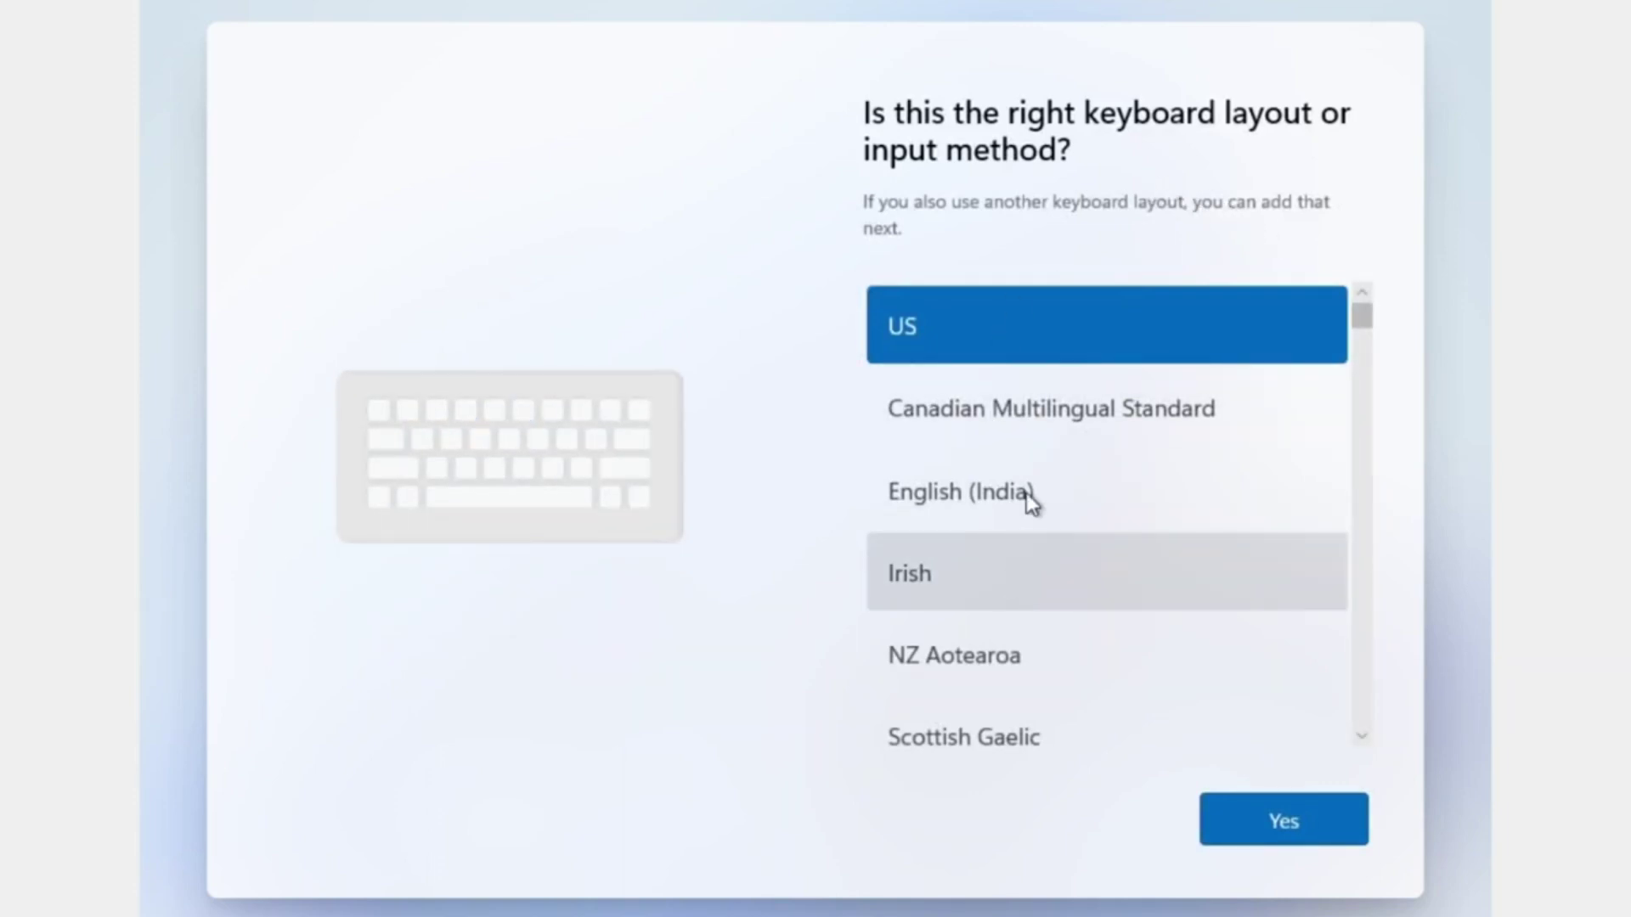
click(1303, 814)
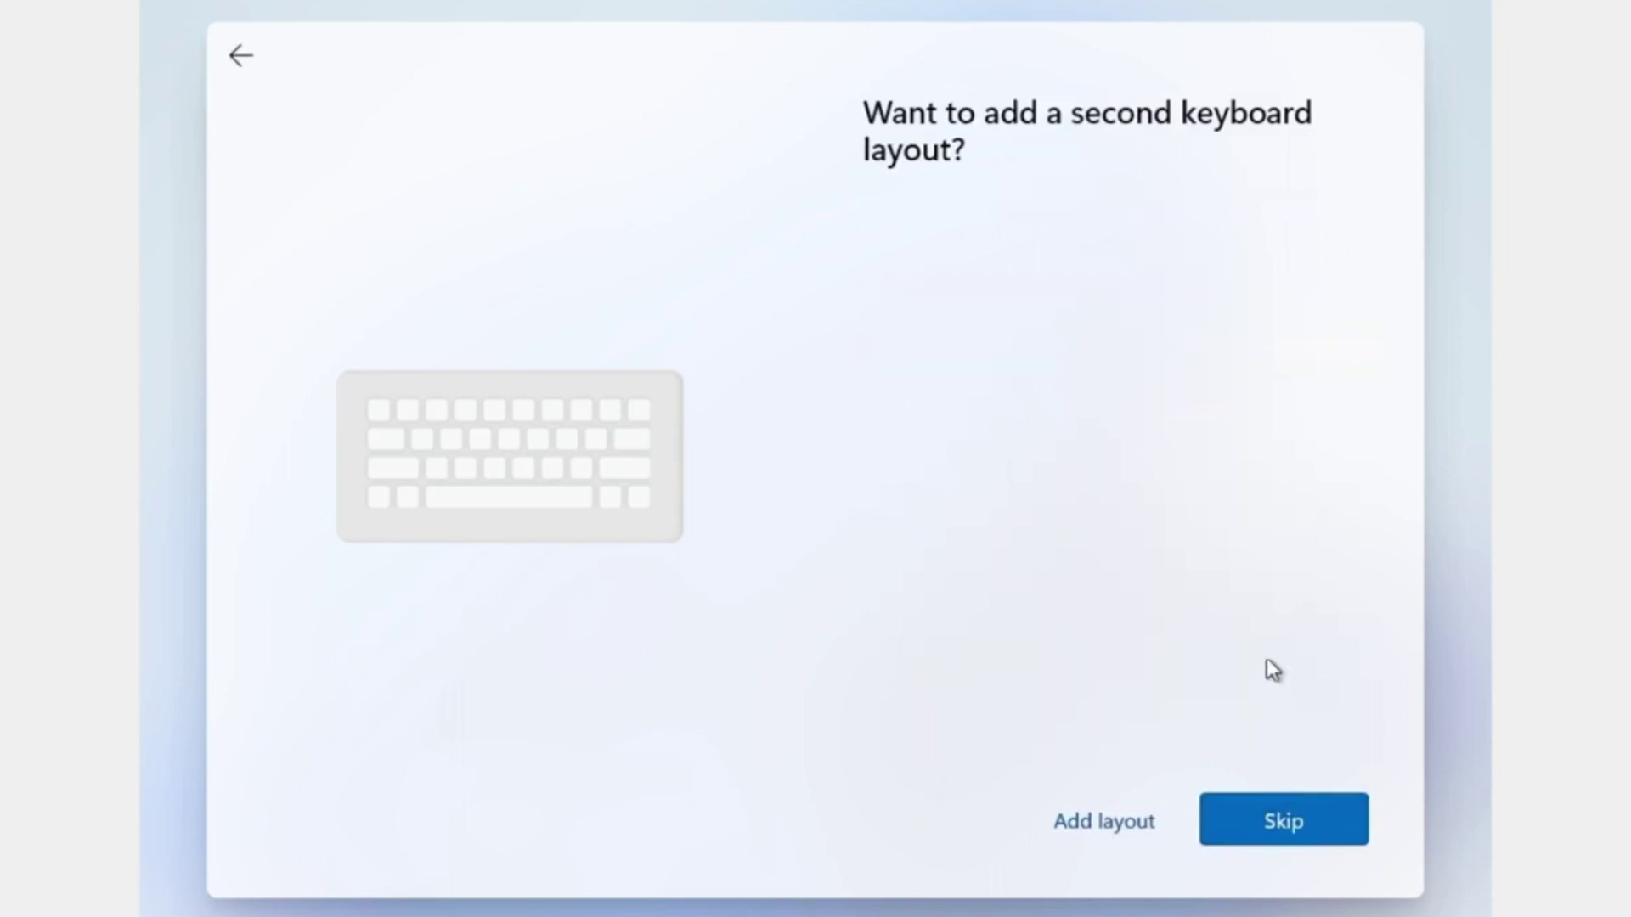
click(1259, 808)
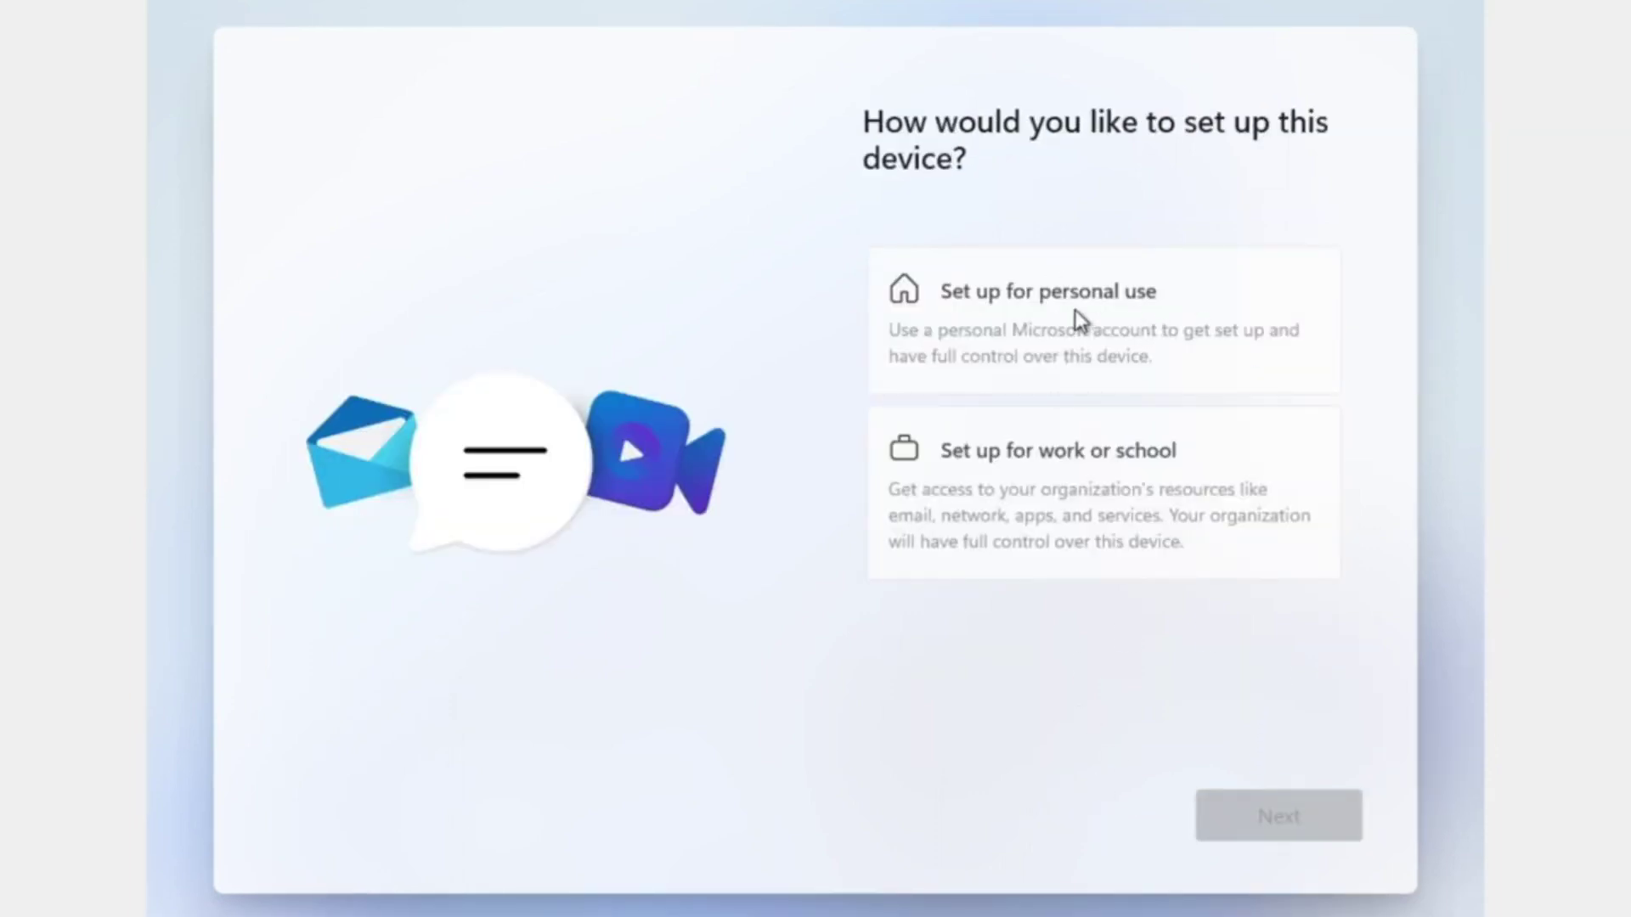
click(1198, 327)
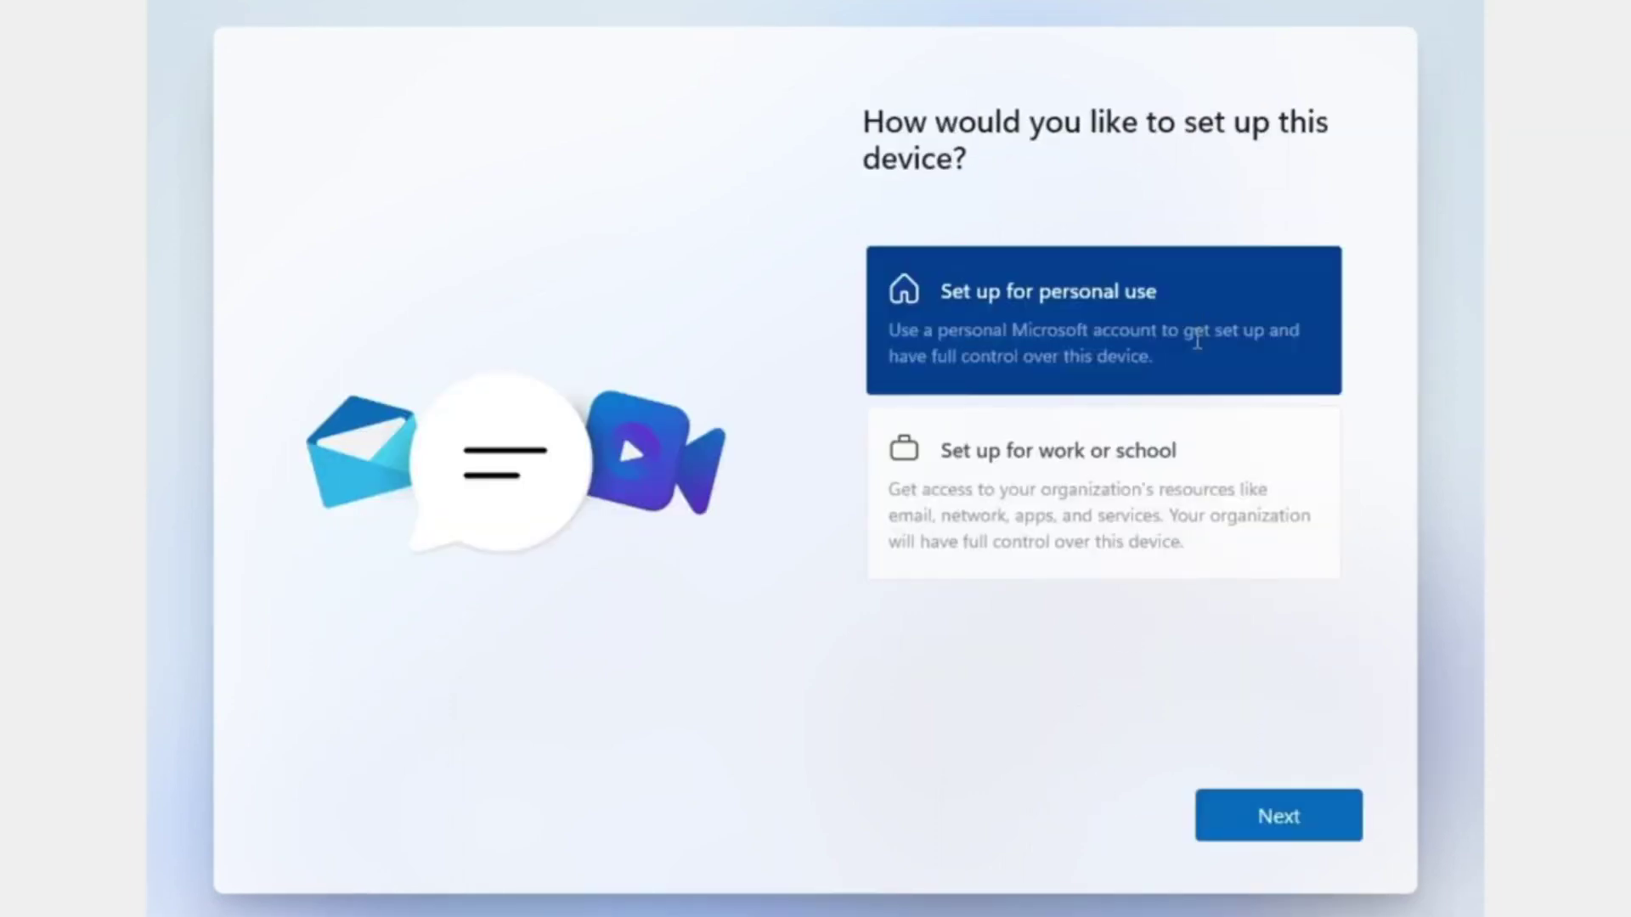
click(1314, 816)
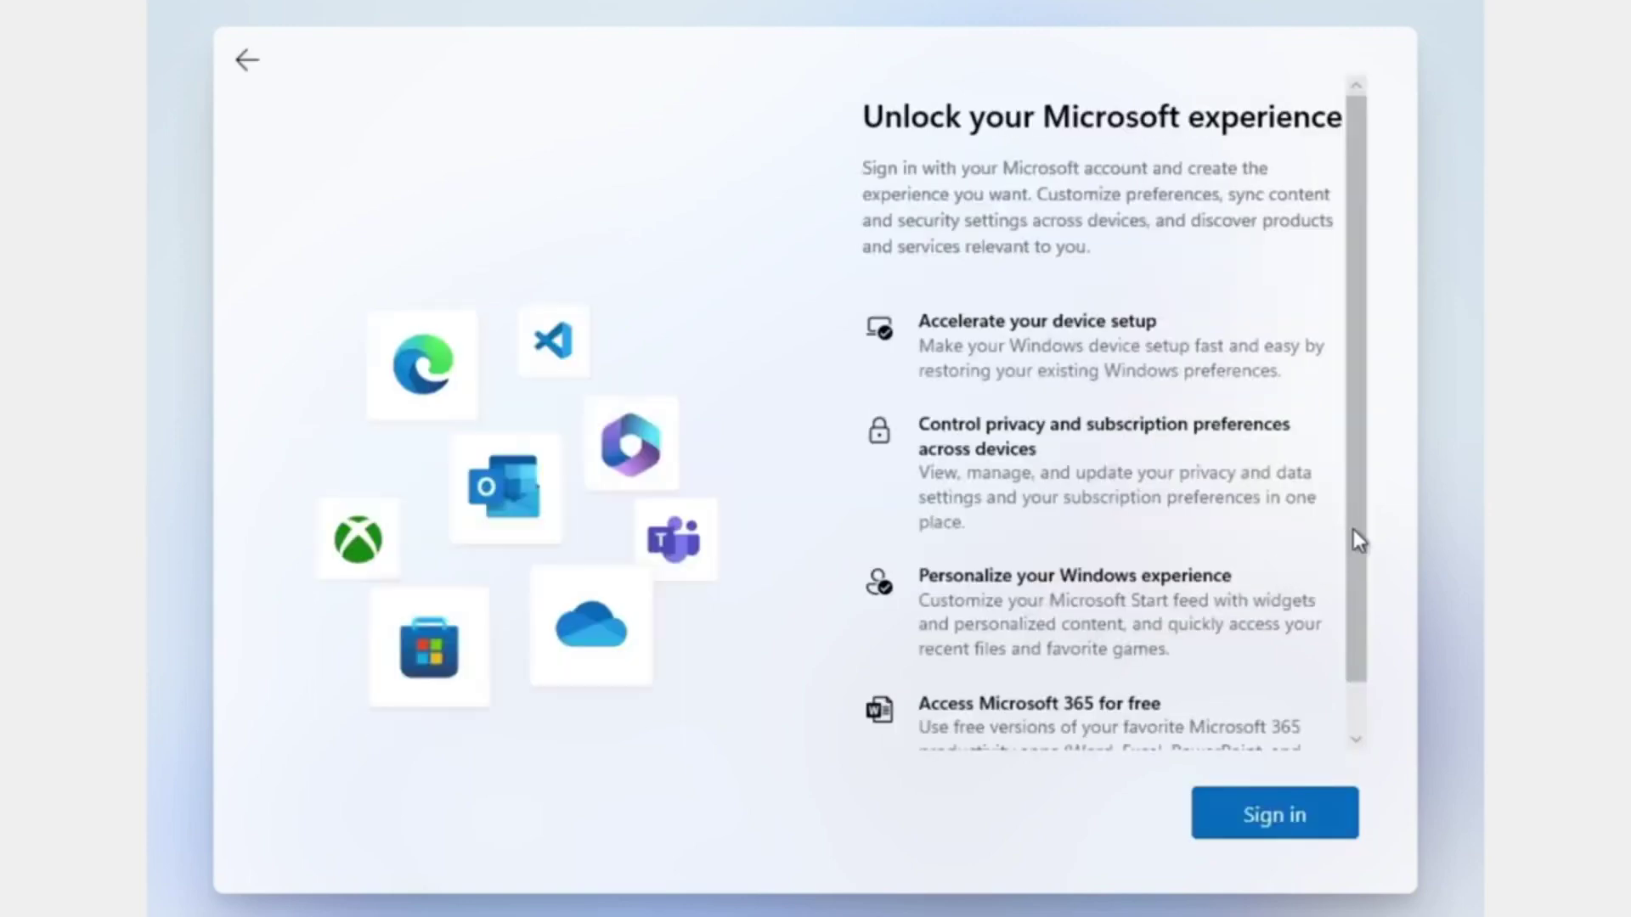
Step: On the Microsoft account page, choose Sign in, then 'Create one!' for a new account
scroll(1363, 605, down, 1)
scroll(1357, 629, up, 1)
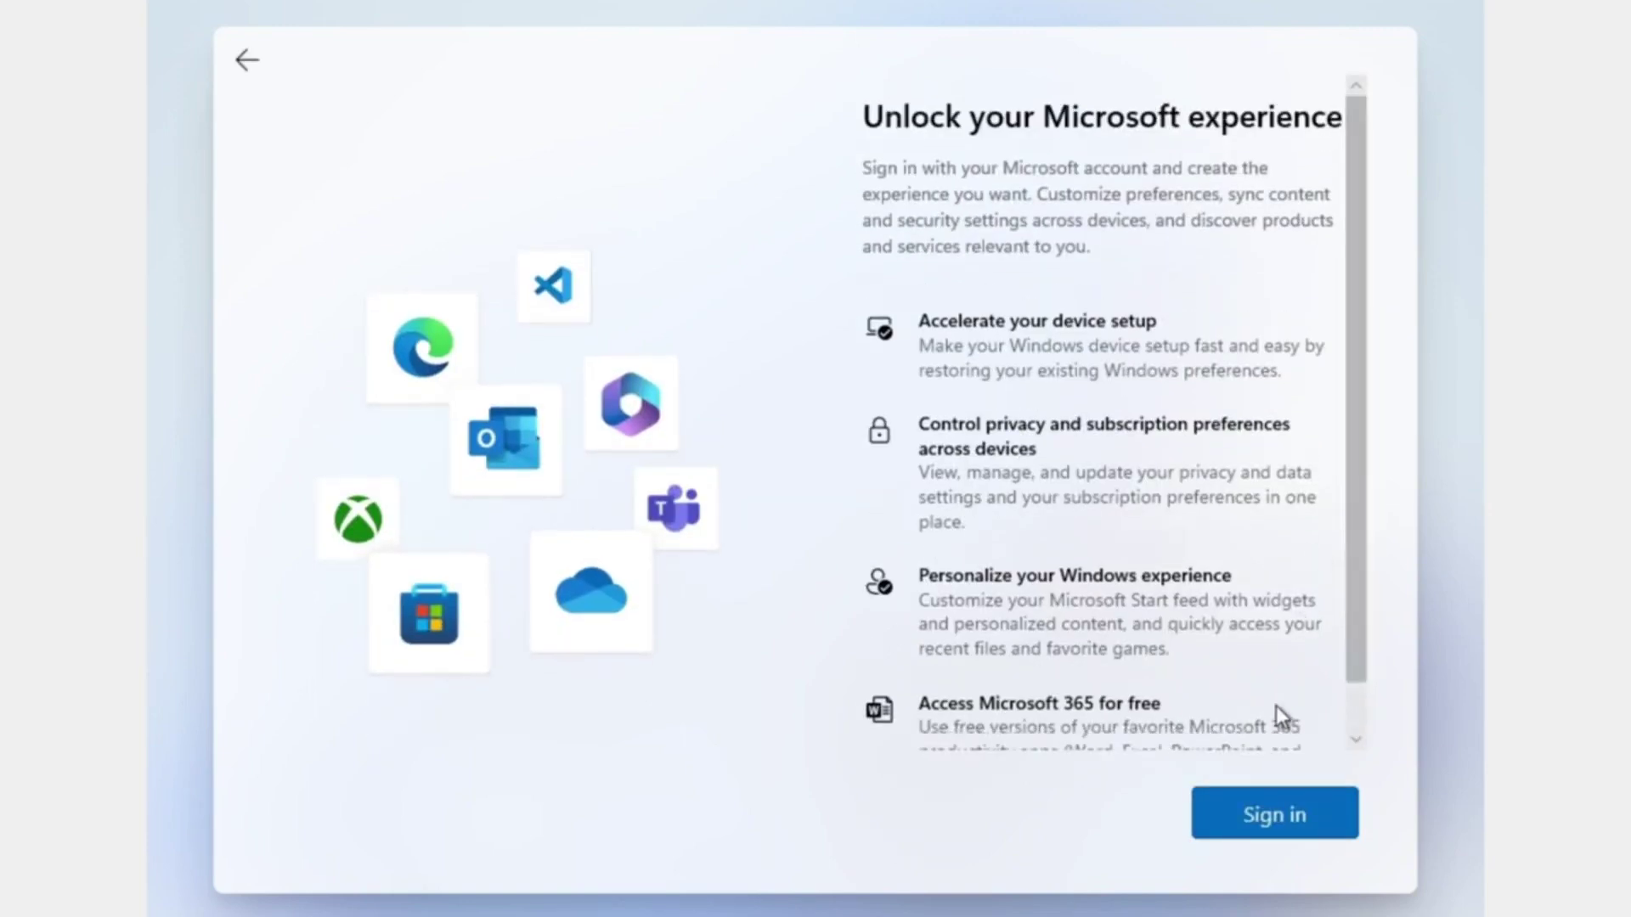
click(1274, 816)
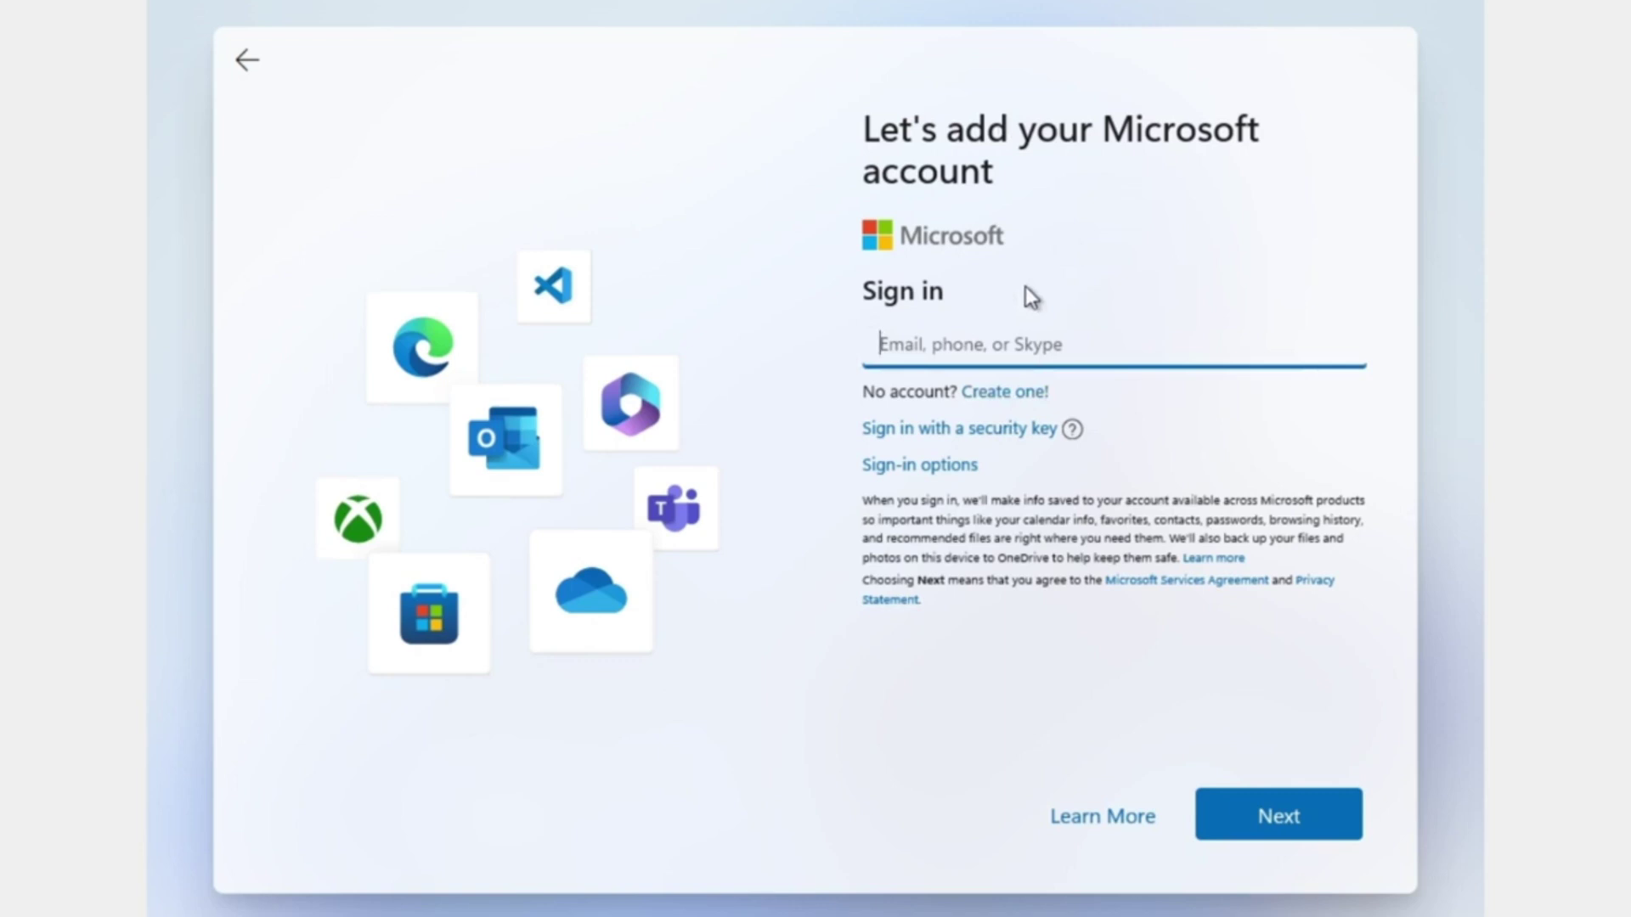
click(990, 398)
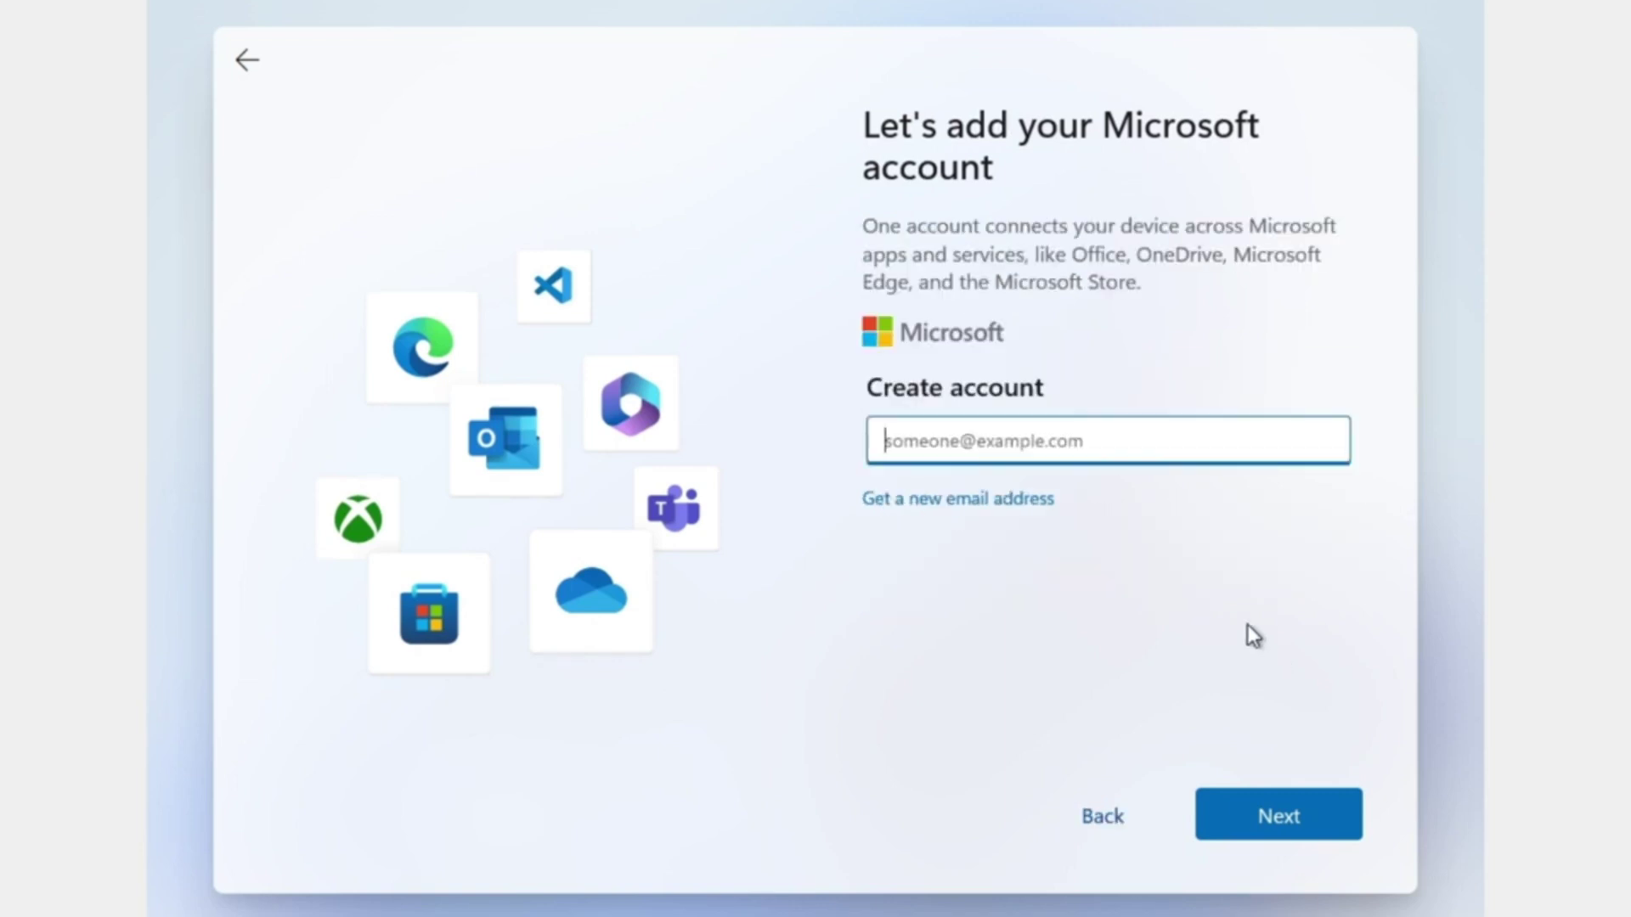